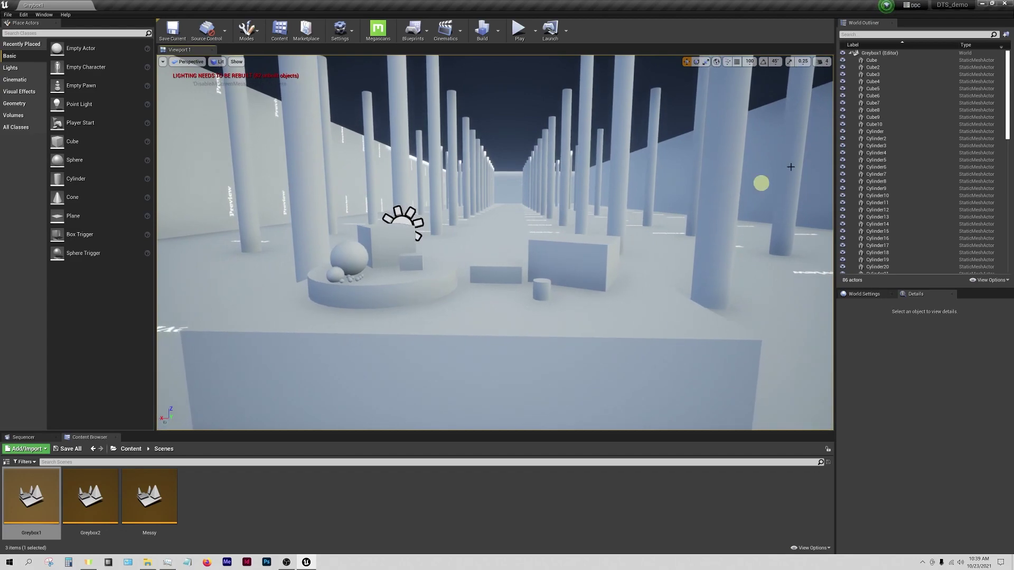
# Delete the directional light and the sky light from the Greybox1 scene
pyautogui.scroll(-10, 887, 201)
pyautogui.scroll(-6, 907, 193)
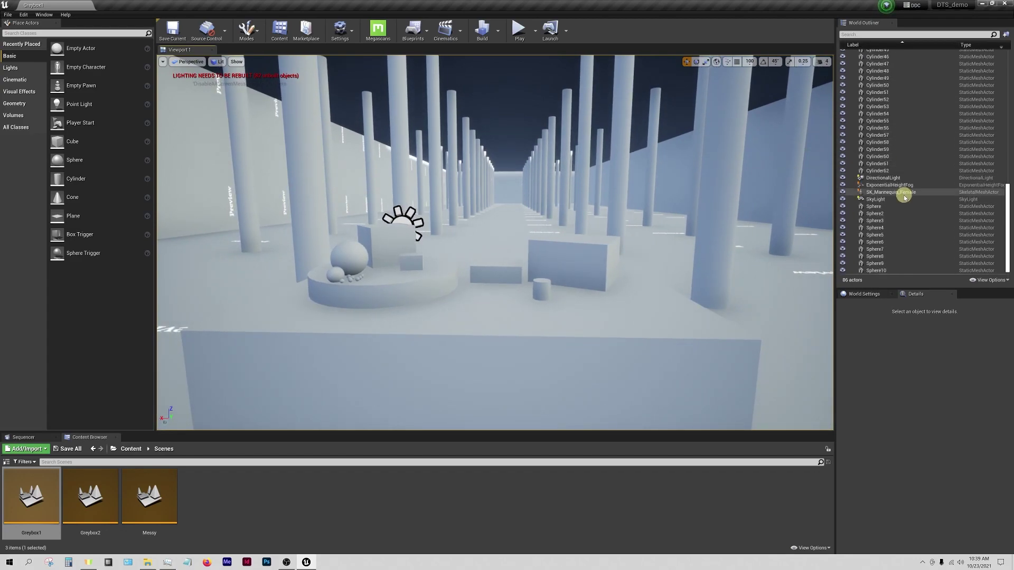
pyautogui.click(893, 178)
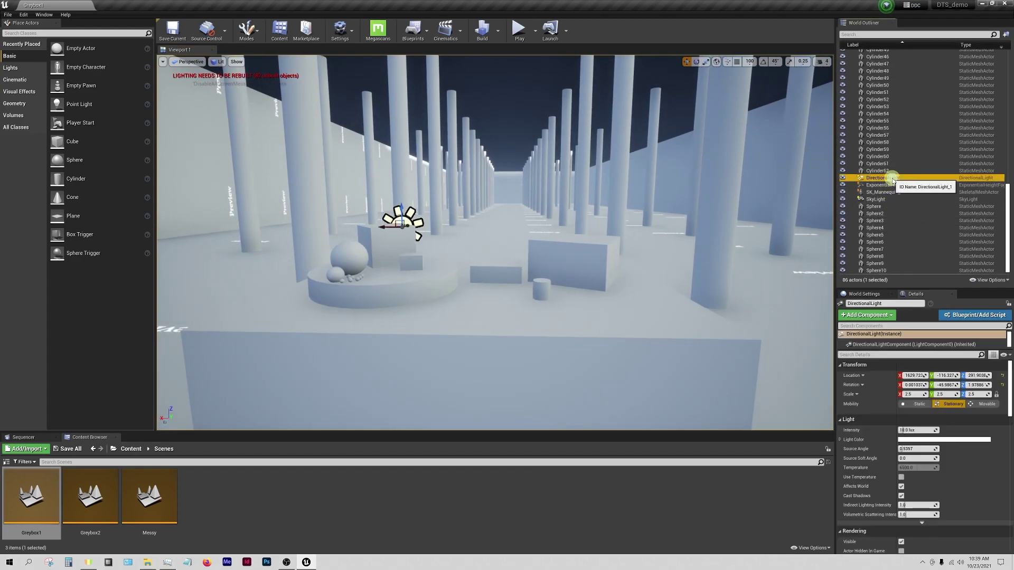
pyautogui.press('Delete')
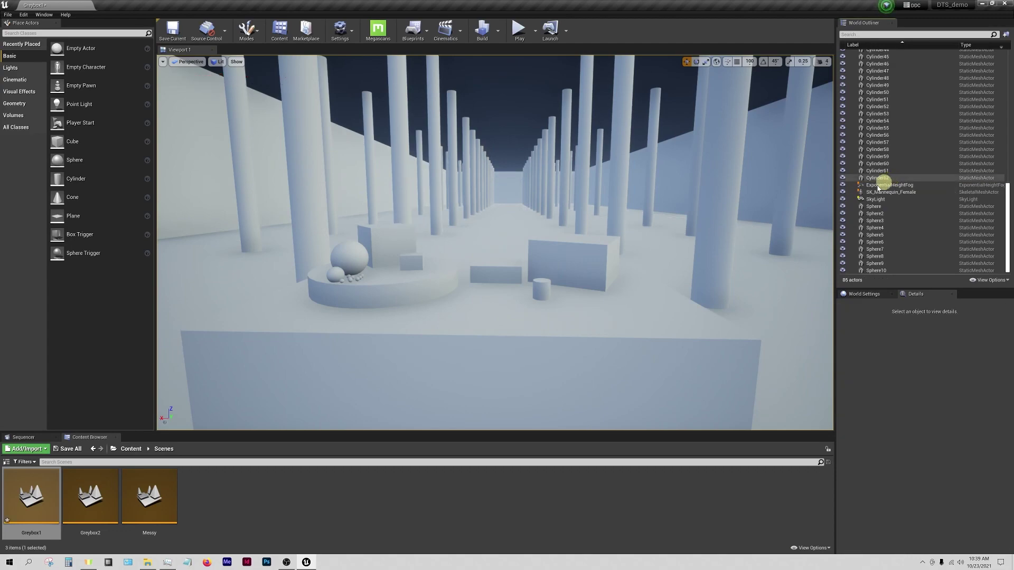
pyautogui.click(875, 199)
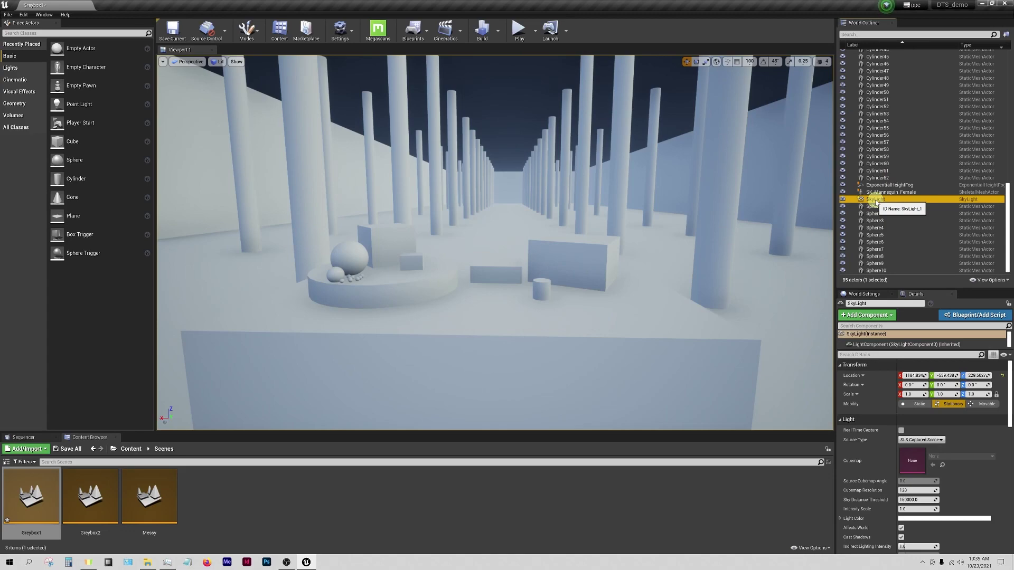
pyautogui.press('Delete')
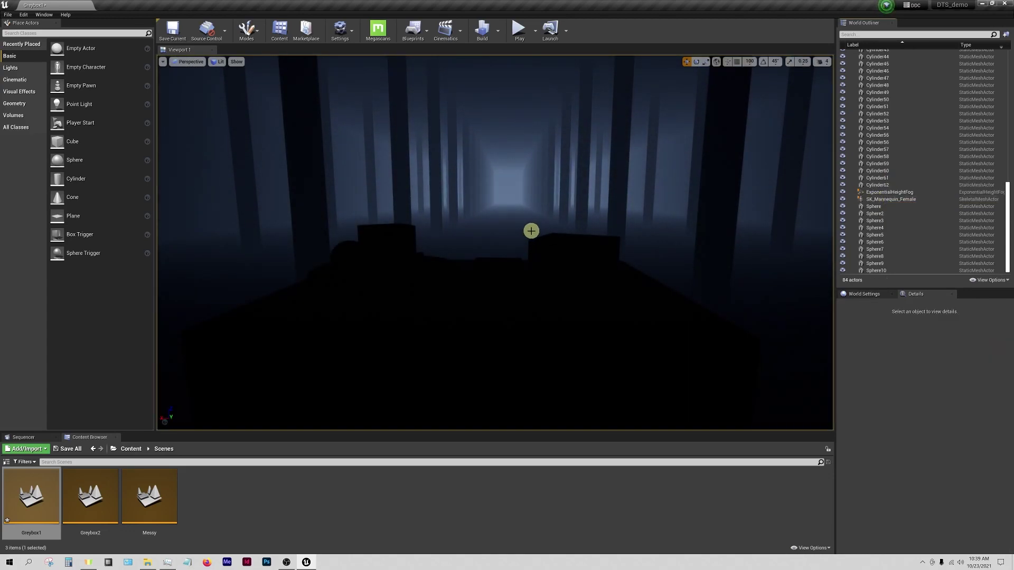
pyautogui.moveTo(519, 265); pyautogui.dragTo(519, 257, button='right')
pyautogui.moveTo(519, 257); pyautogui.dragTo(519, 264)
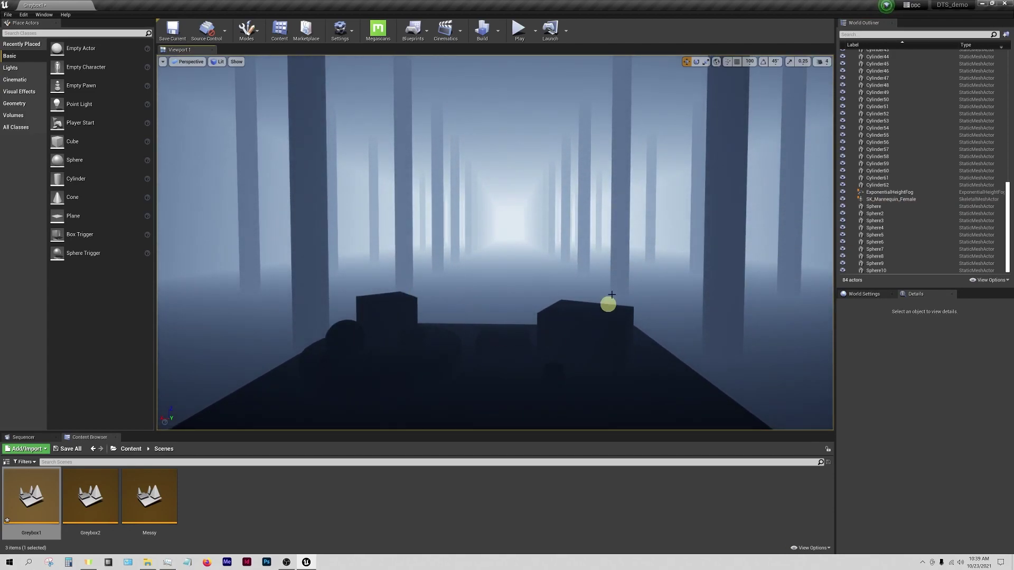
pyautogui.moveTo(607, 301); pyautogui.dragTo(588, 263)
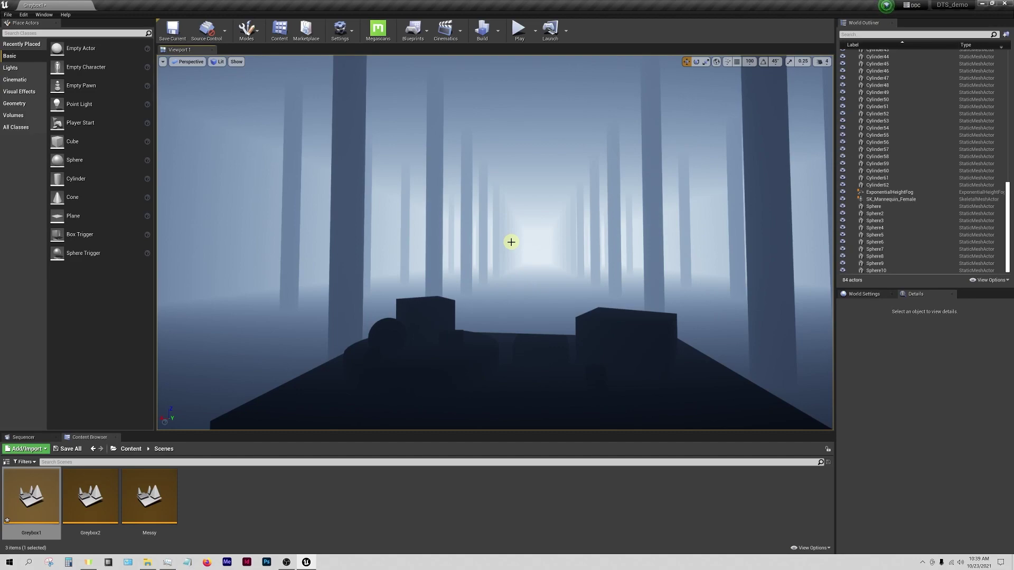
pyautogui.moveTo(584, 296); pyautogui.dragTo(584, 295, button='right')
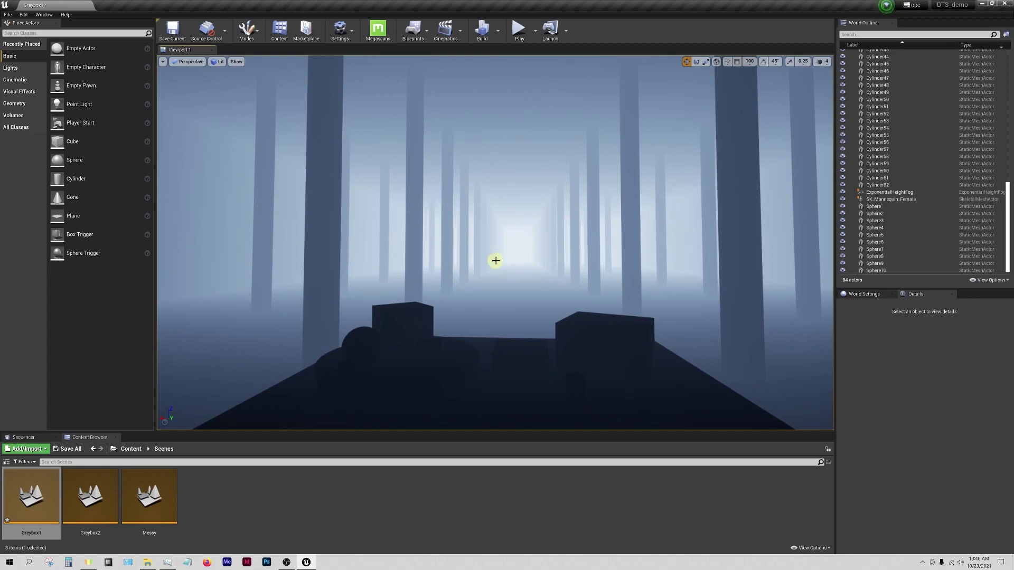
pyautogui.moveTo(493, 280); pyautogui.dragTo(492, 287, button='right')
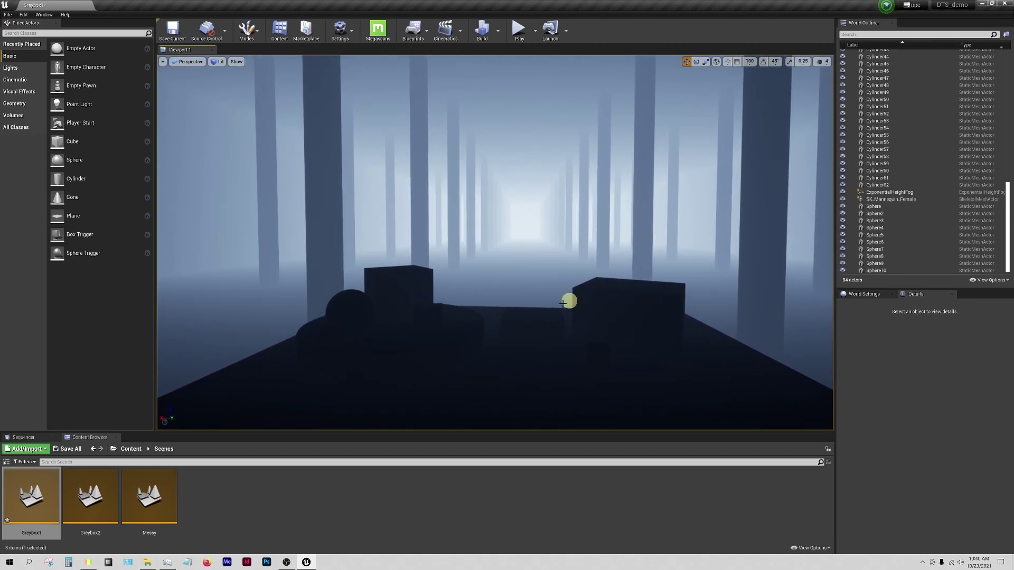
pyautogui.moveTo(520, 305); pyautogui.dragTo(512, 285, button='right')
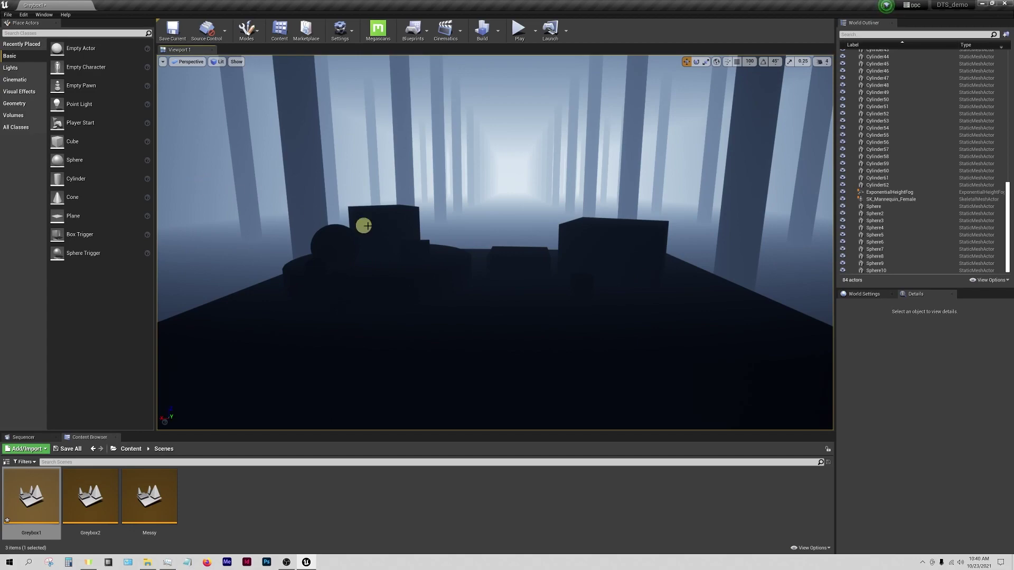
# Enlarge the viewport downwards and place a spot light above the props on the large block
pyautogui.moveTo(430, 432); pyautogui.dragTo(426, 480)
pyautogui.scroll(5, 498, 339)
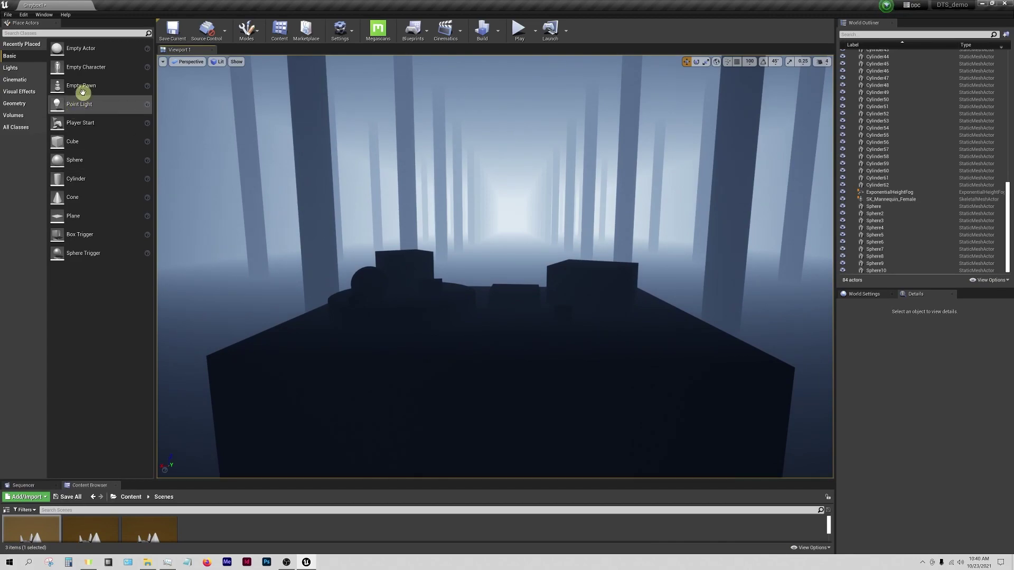
pyautogui.click(10, 67)
pyautogui.moveTo(68, 48); pyautogui.dragTo(315, 200)
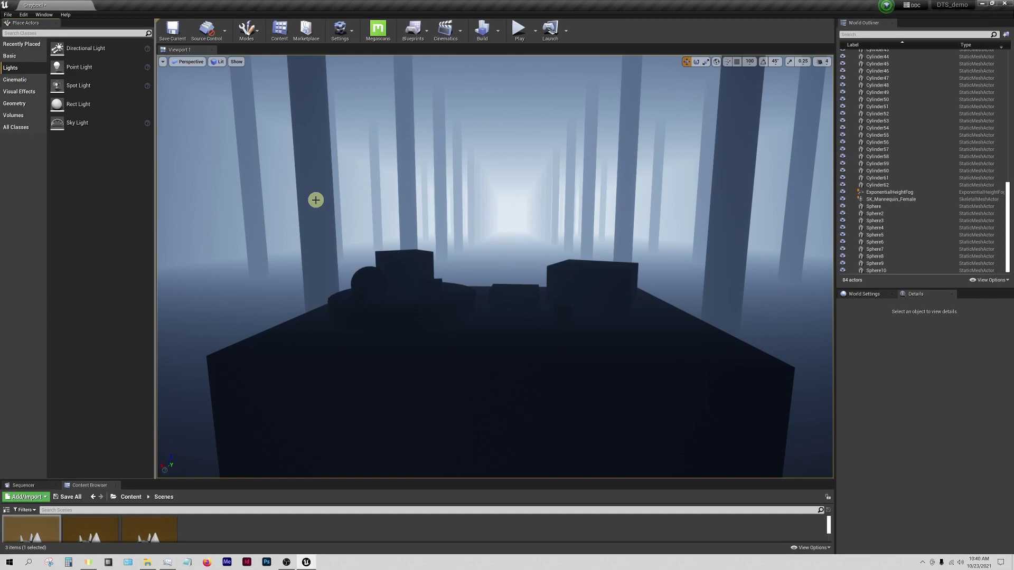
pyautogui.click(80, 86)
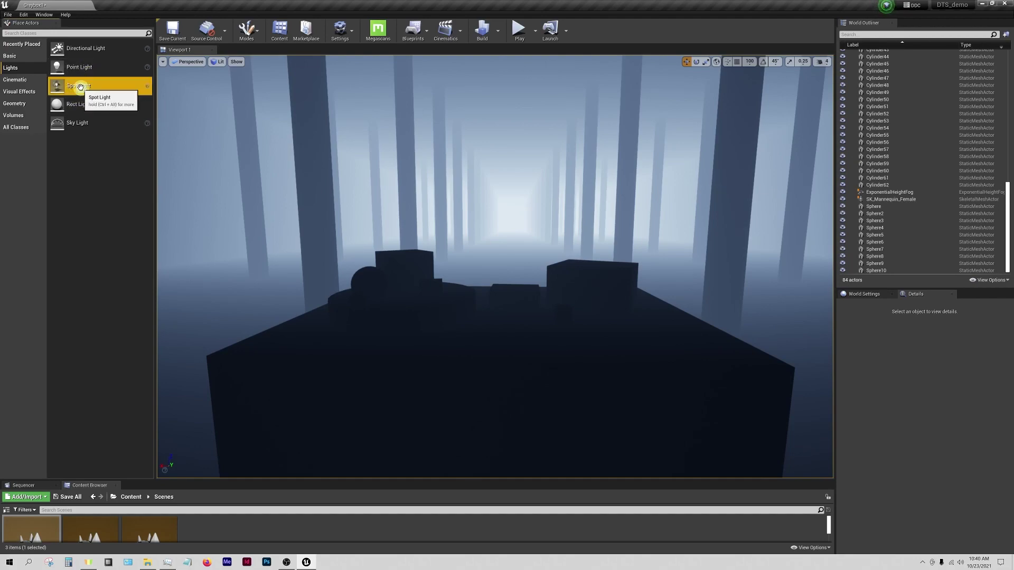
pyautogui.moveTo(80, 87); pyautogui.dragTo(522, 292)
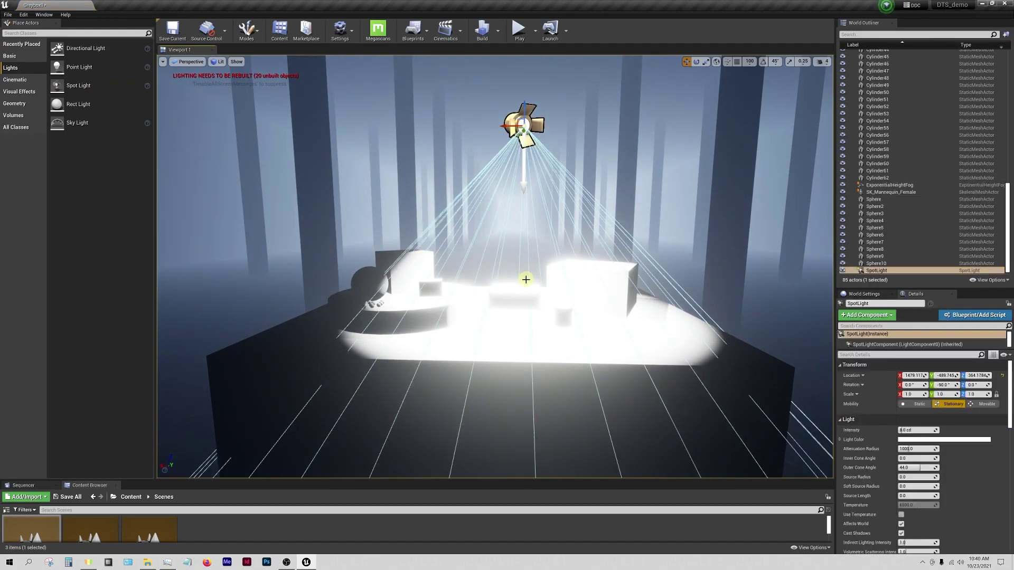
# Give the Details area more height and raise the spot light to a Z location of about 583
pyautogui.scroll(-3, 526, 279)
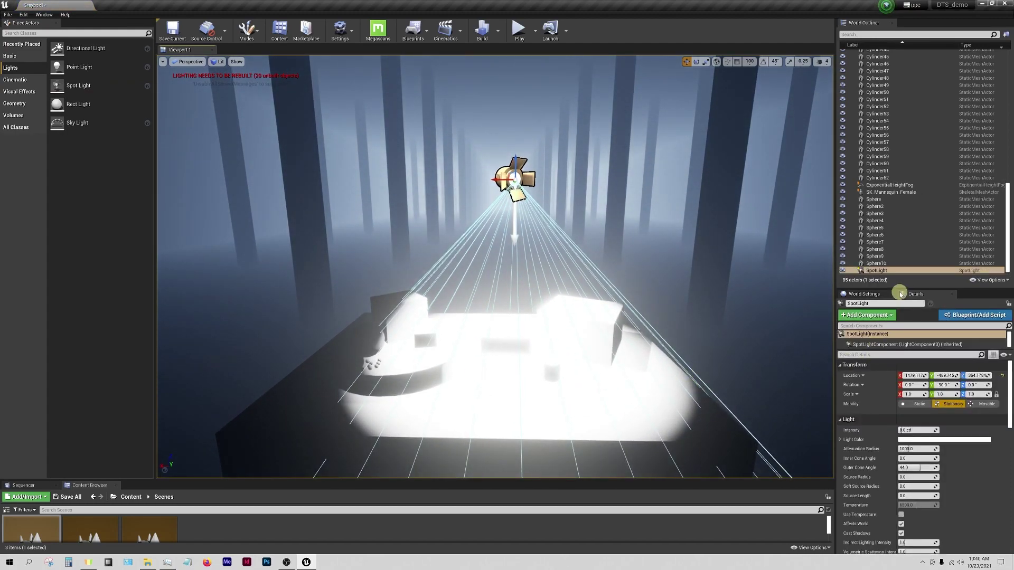
pyautogui.moveTo(900, 293); pyautogui.dragTo(920, 140)
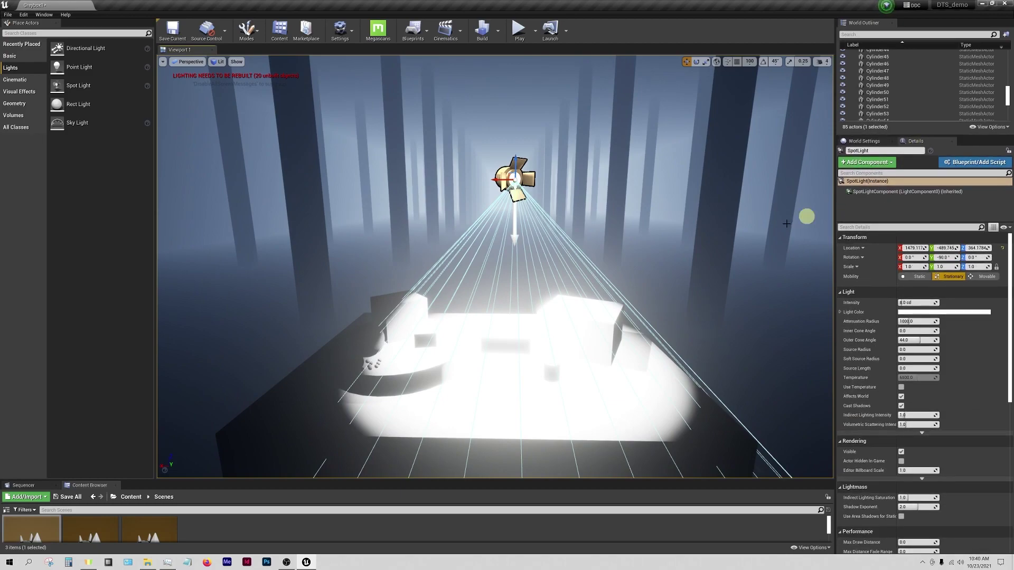
pyautogui.scroll(-3, 631, 298)
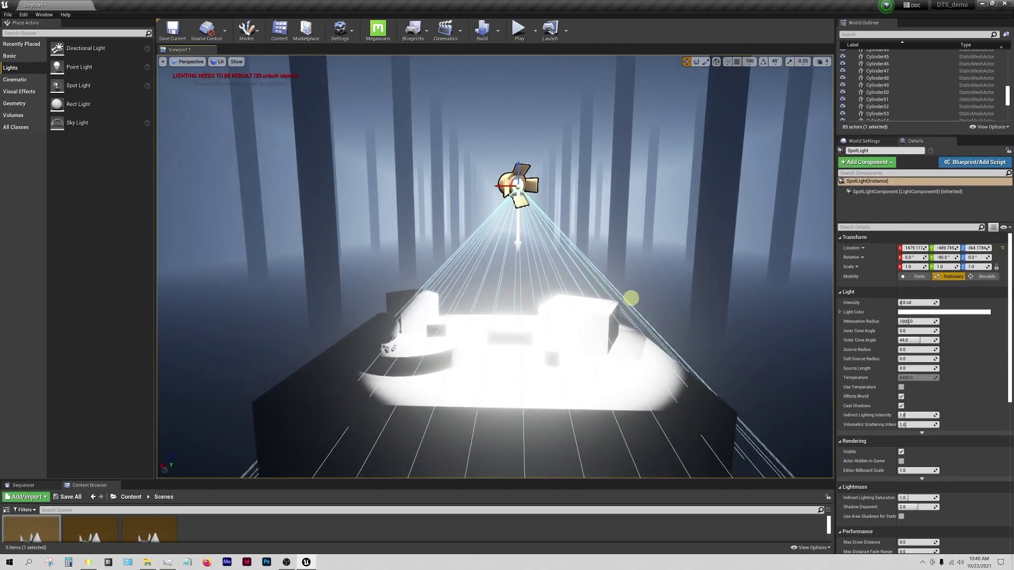
pyautogui.scroll(-4, 631, 298)
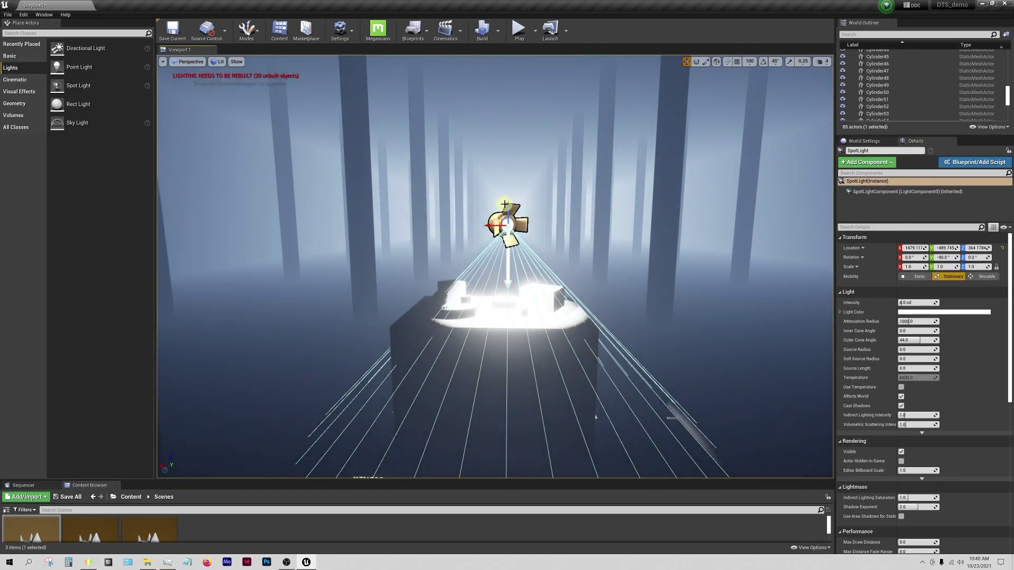
pyautogui.moveTo(504, 203); pyautogui.dragTo(509, 67)
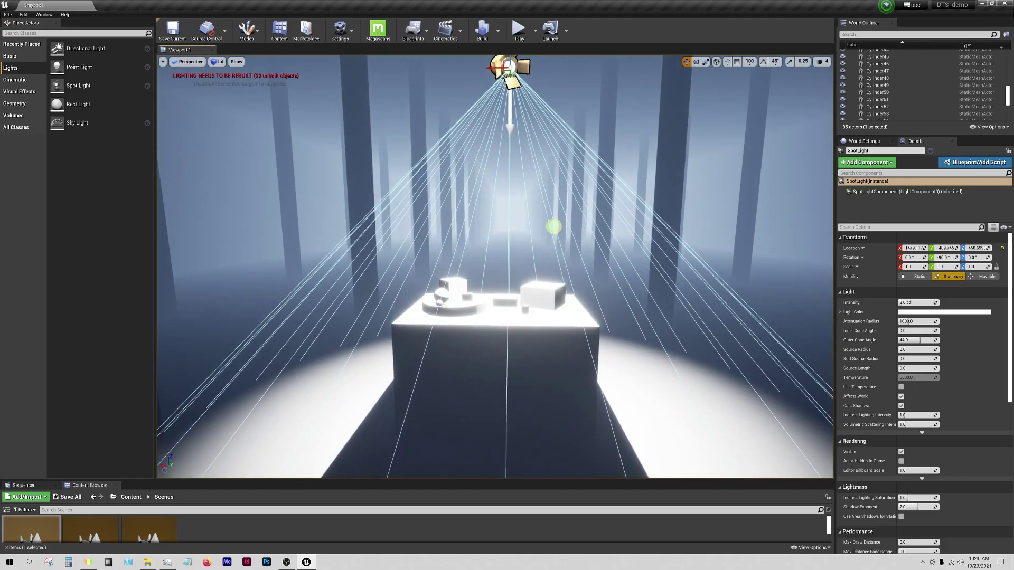
pyautogui.scroll(-5, 554, 227)
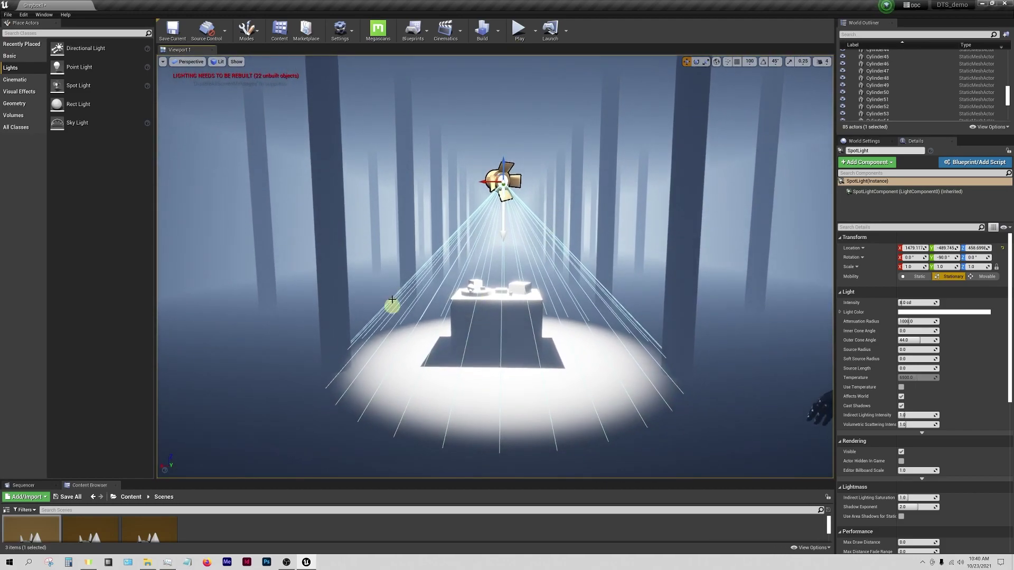
pyautogui.moveTo(506, 164); pyautogui.dragTo(523, 199)
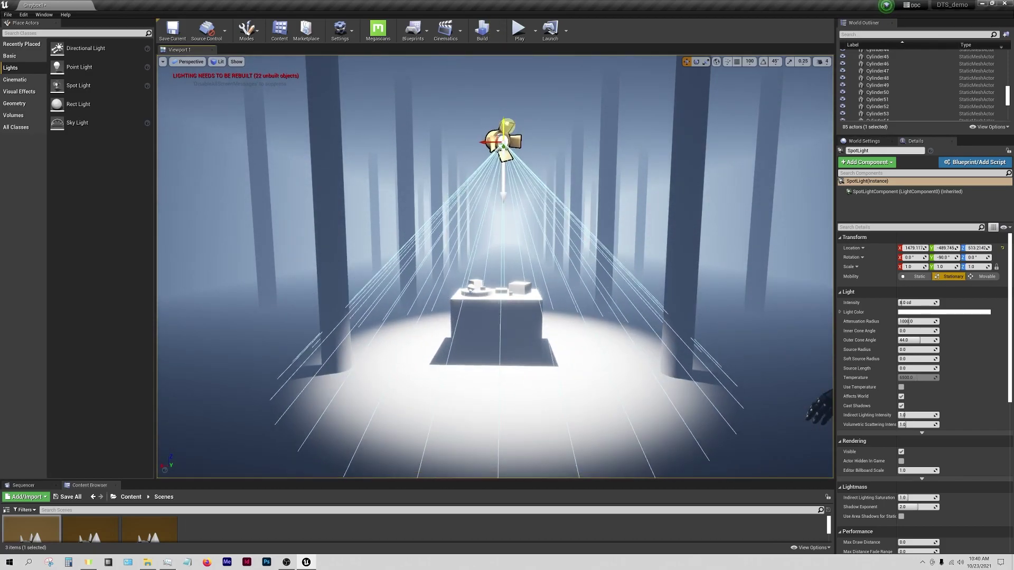
pyautogui.moveTo(502, 129); pyautogui.dragTo(502, 64)
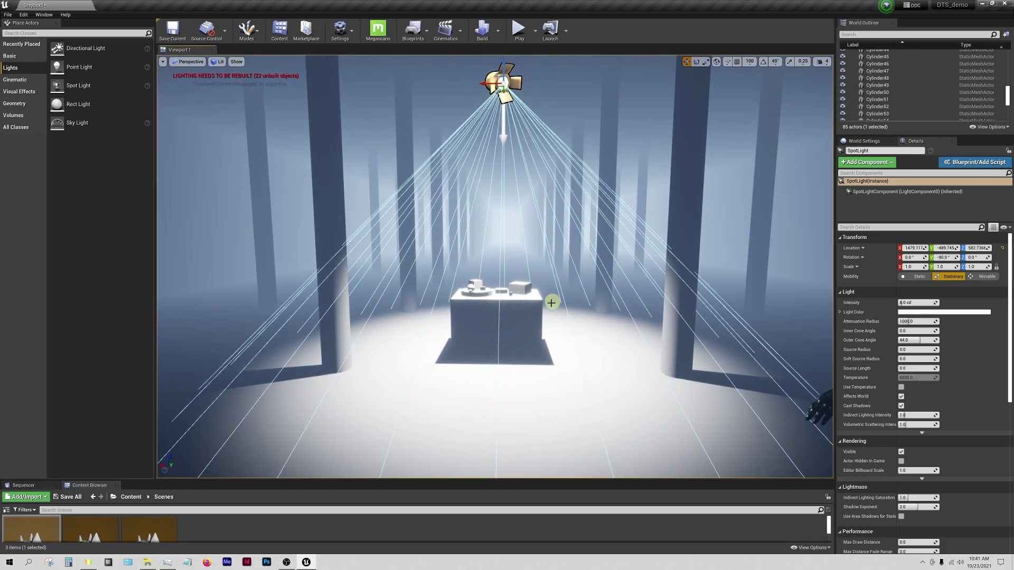
# Lower the spot light to a Z location of about 407 and set its mobility to Static
pyautogui.moveTo(507, 127); pyautogui.dragTo(555, 208)
pyautogui.press('w')
pyautogui.moveTo(581, 317); pyautogui.dragTo(478, 294, button='right')
pyautogui.press('d')
pyautogui.press('s')
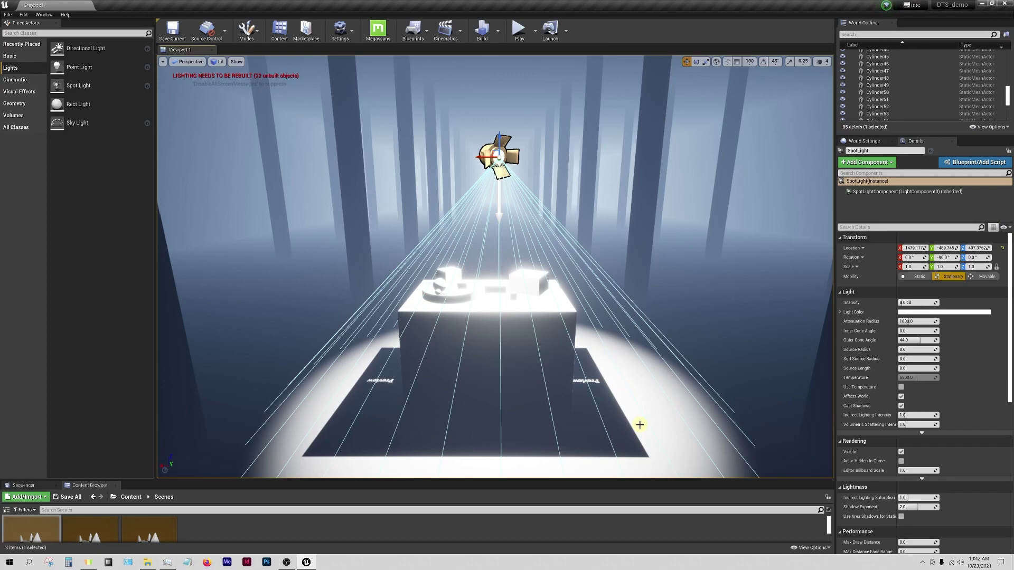
pyautogui.click(909, 280)
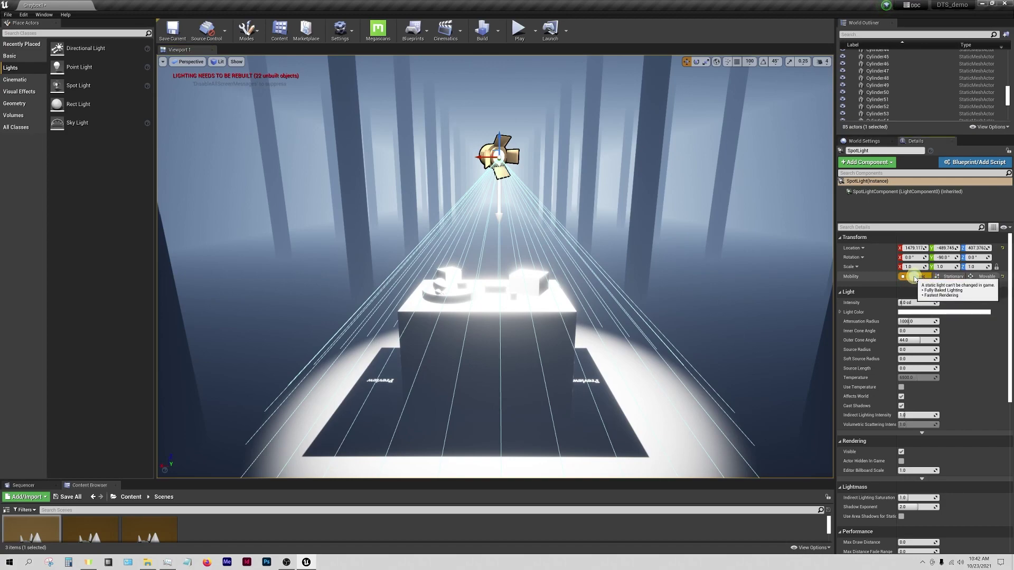
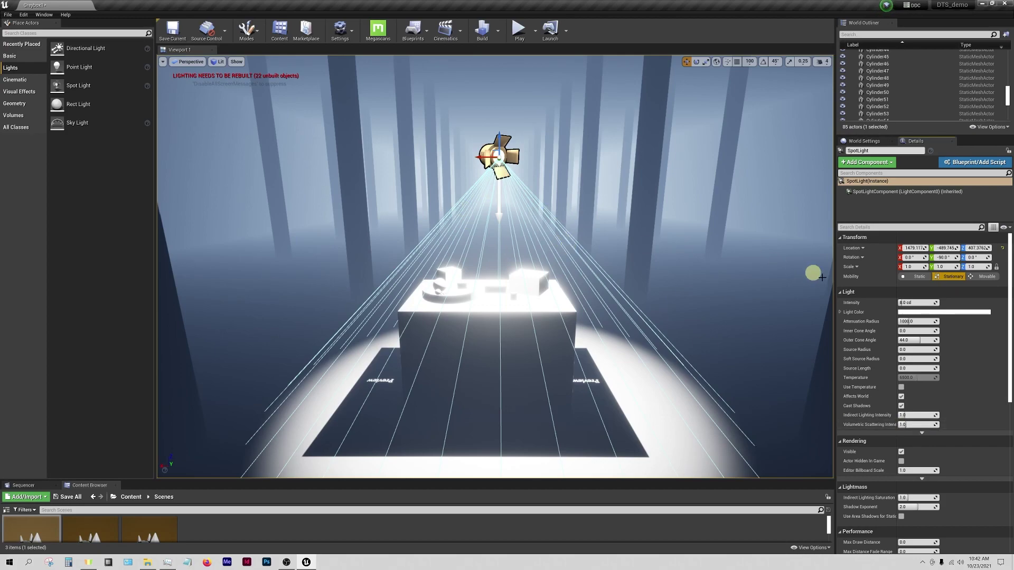
# Set the spot light's mobility to Movable and raise it to a Z location of about 444.5
pyautogui.click(985, 278)
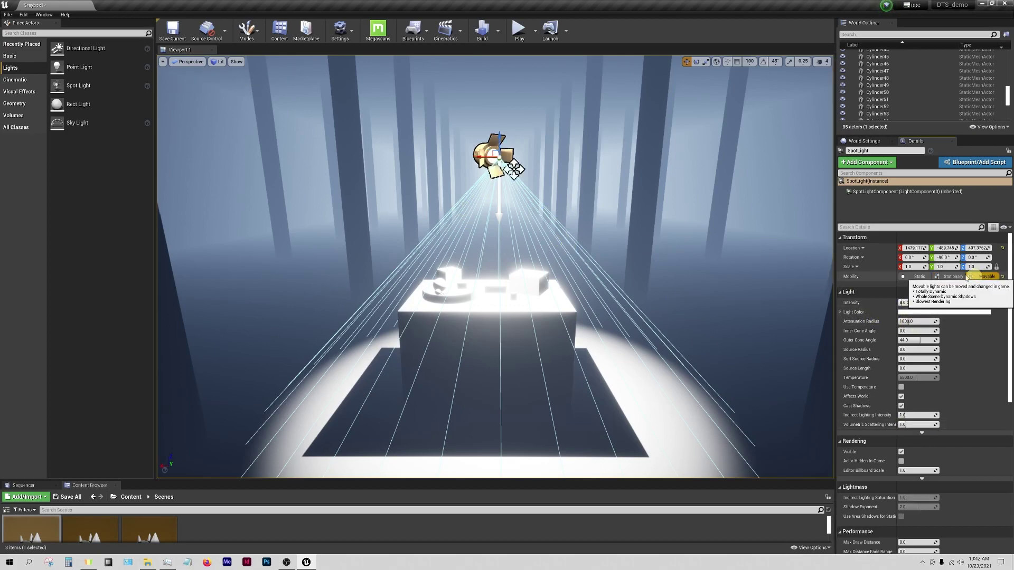
pyautogui.moveTo(500, 137); pyautogui.dragTo(514, 111)
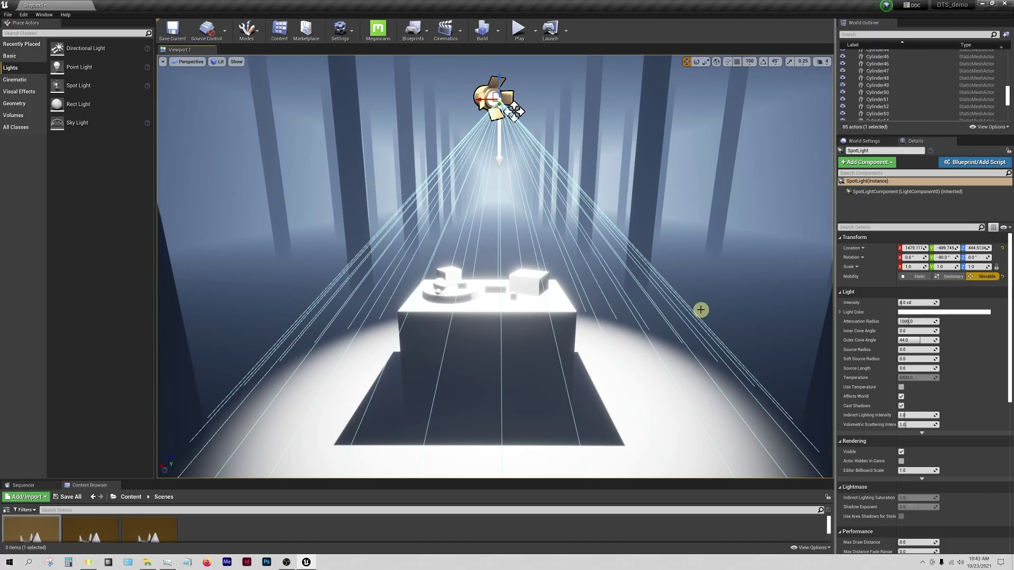
pyautogui.press('d')
pyautogui.moveTo(700, 309); pyautogui.dragTo(663, 314, button='right')
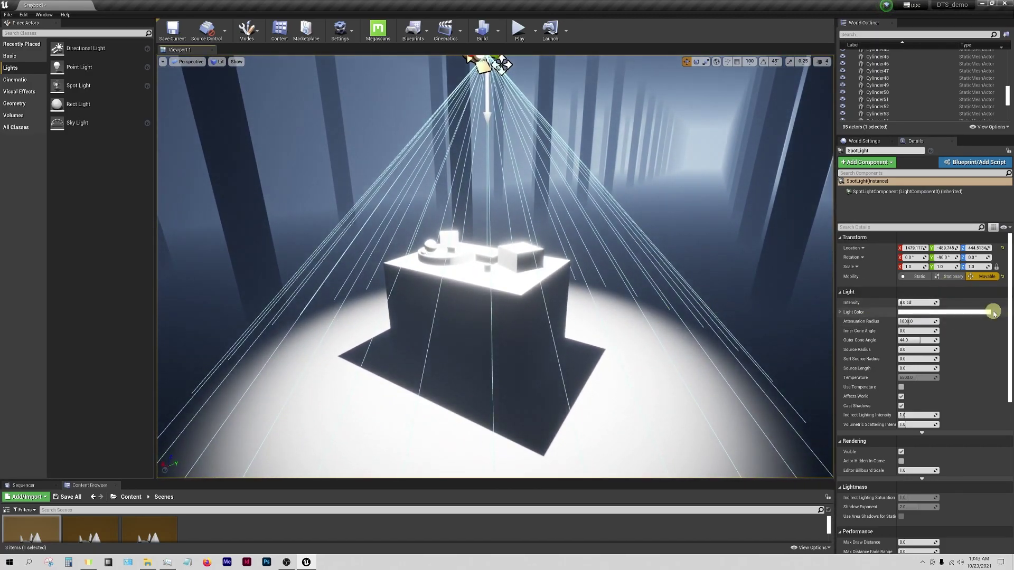
# Reselect the spot light above the block and set its intensity to 1.0 cd
pyautogui.press('s')
pyautogui.press('a')
pyautogui.moveTo(512, 310); pyautogui.dragTo(535, 301, button='right')
pyautogui.click(530, 300)
pyautogui.click(491, 123)
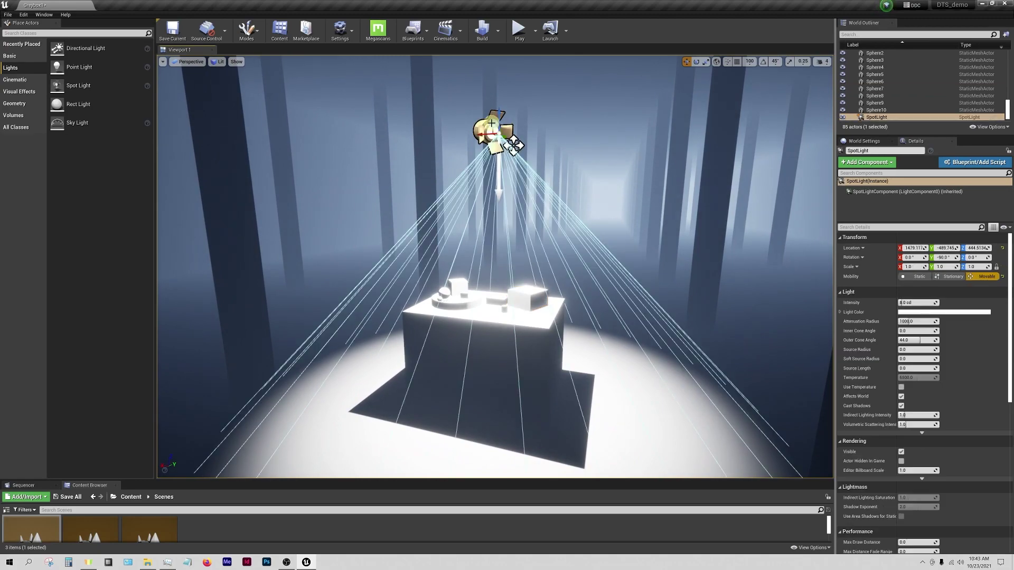
pyautogui.click(977, 277)
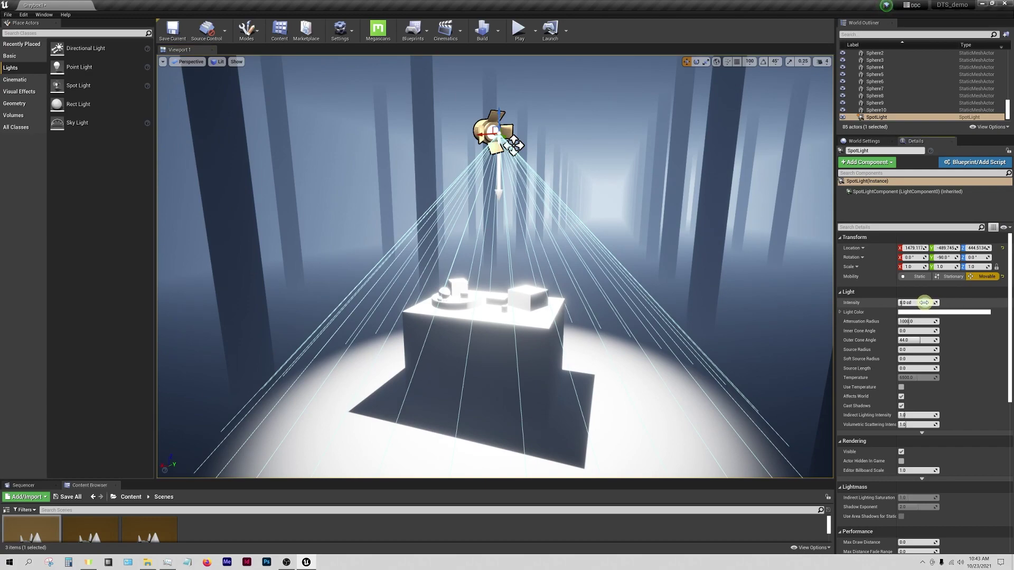
pyautogui.moveTo(924, 302); pyautogui.dragTo(945, 303)
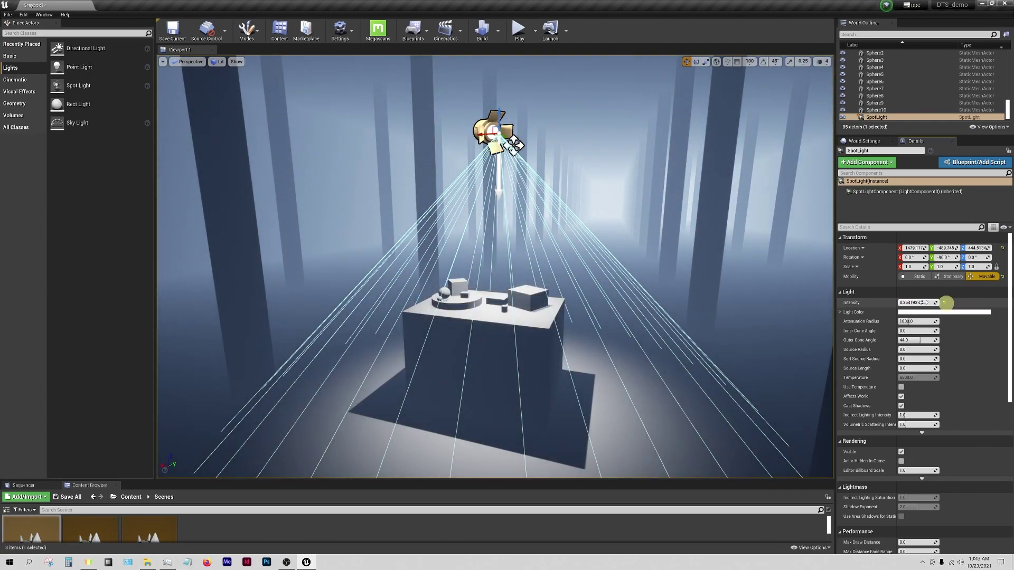
pyautogui.press('Return')
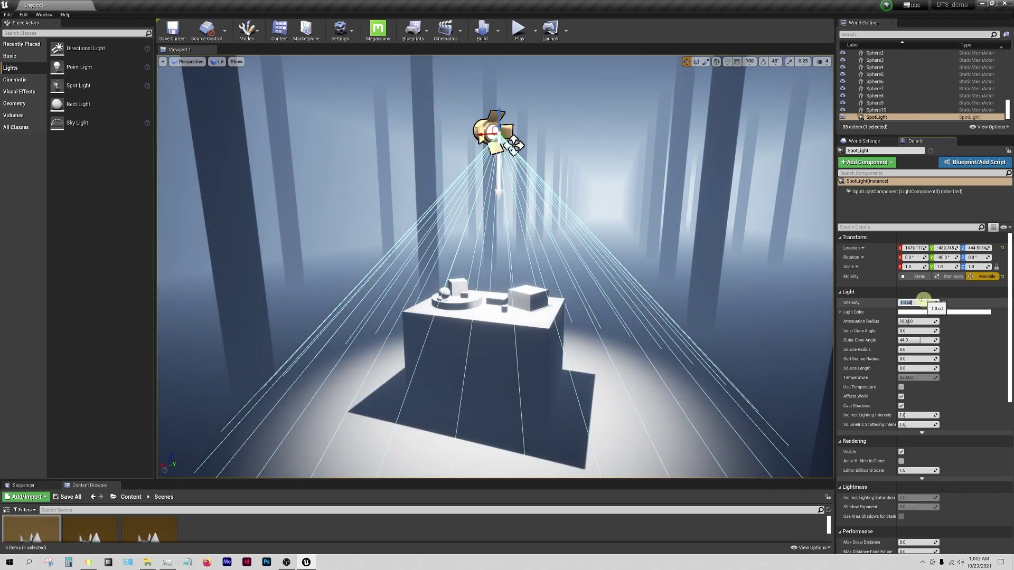
# Raise the spot light to a Z location of about 588 and set its attenuation radius to 400
pyautogui.press('a')
pyautogui.press('w')
pyautogui.moveTo(640, 349); pyautogui.dragTo(549, 336, button='right')
pyautogui.press('s')
pyautogui.press('d')
pyautogui.press('s')
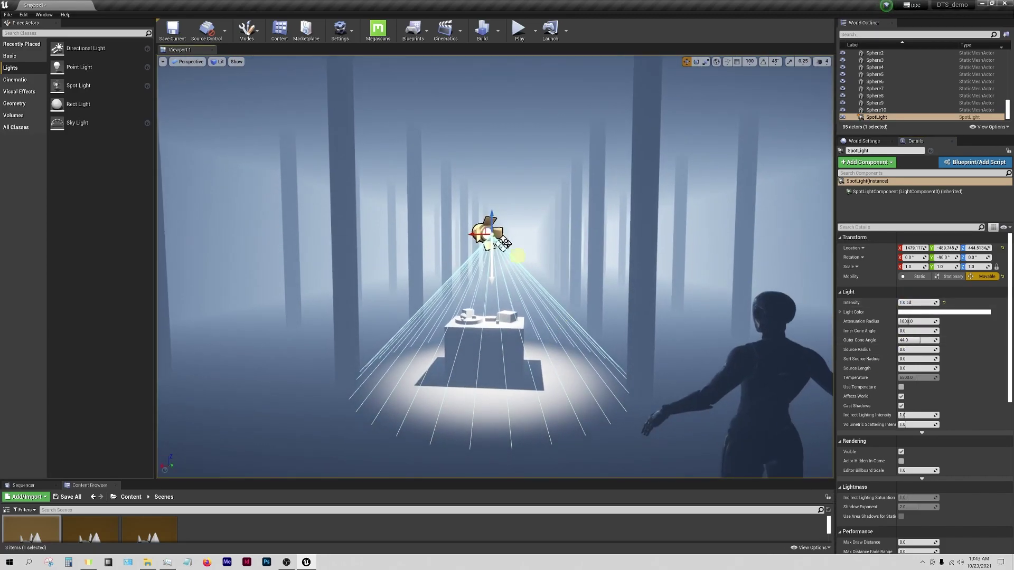
pyautogui.moveTo(489, 214); pyautogui.dragTo(475, 108)
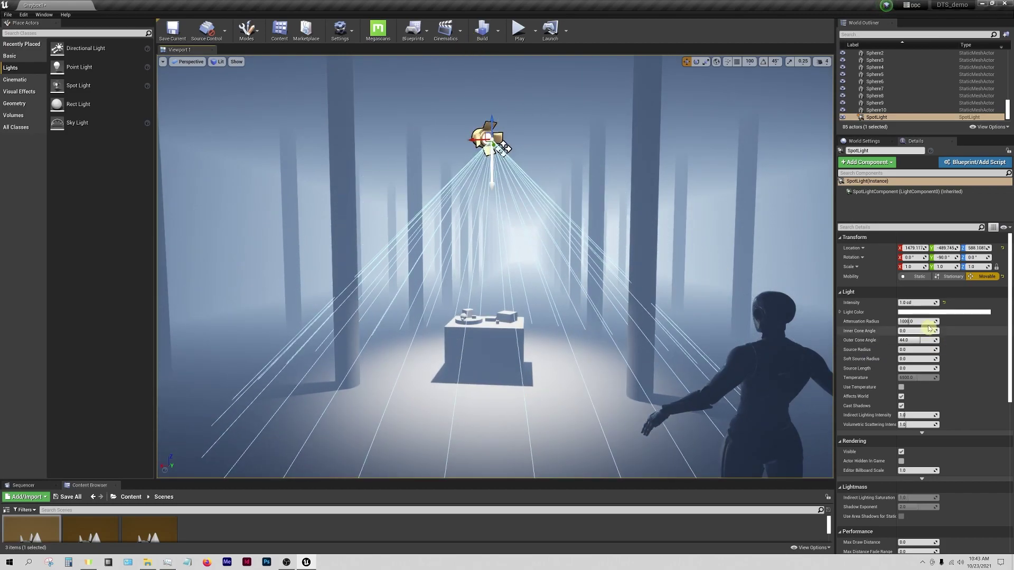
pyautogui.moveTo(914, 321)
pyautogui.mouseDown()
pyautogui.moveTo(904, 321)
pyautogui.moveTo(916, 321)
pyautogui.moveTo(912, 328)
pyautogui.mouseUp()
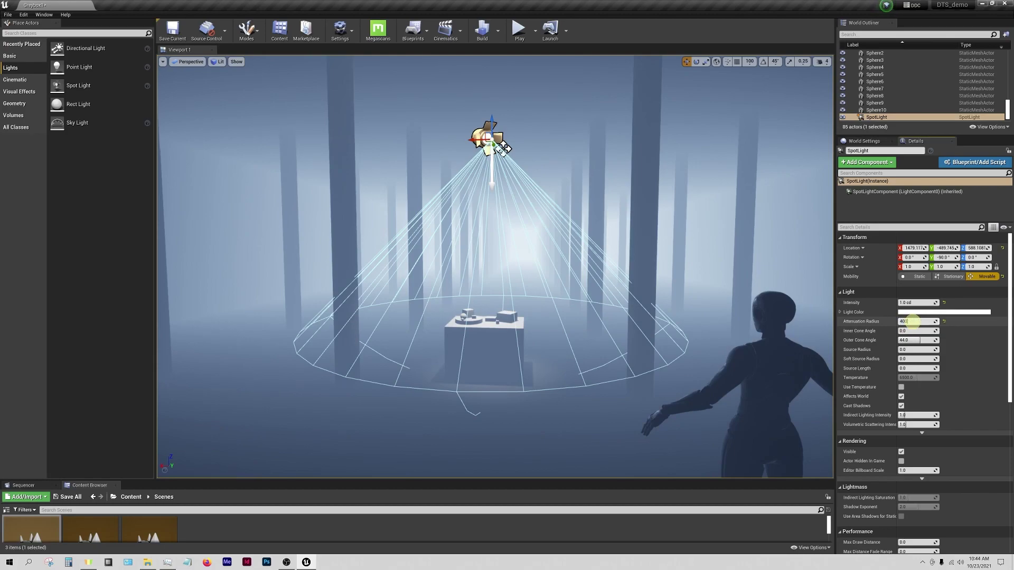
pyautogui.press('Return')
# Lower the spot light over the block to a Z location of about 538
pyautogui.press('w')
pyautogui.press('a')
pyautogui.moveTo(580, 336); pyautogui.dragTo(580, 334, button='right')
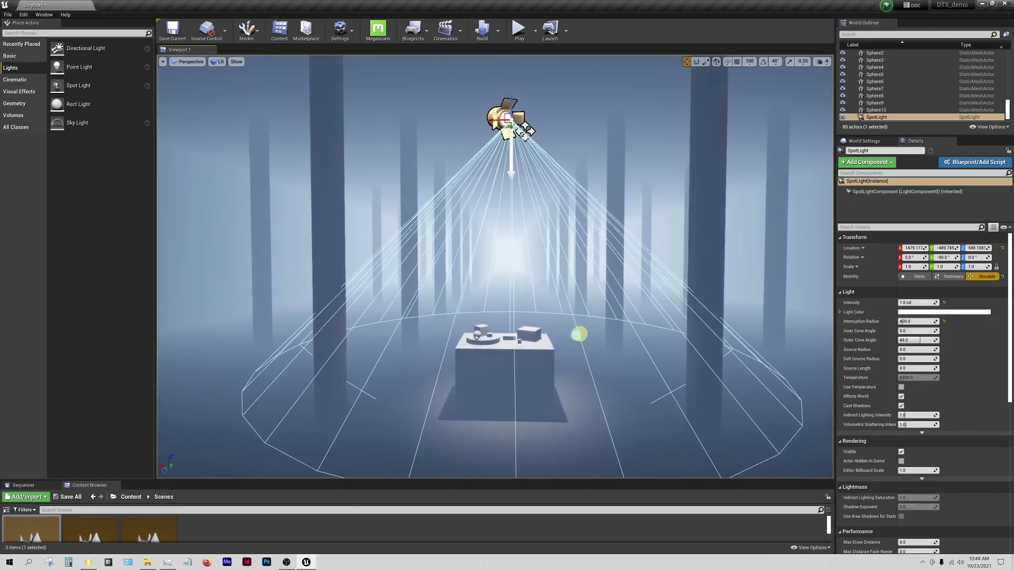
pyautogui.moveTo(500, 98); pyautogui.dragTo(501, 145)
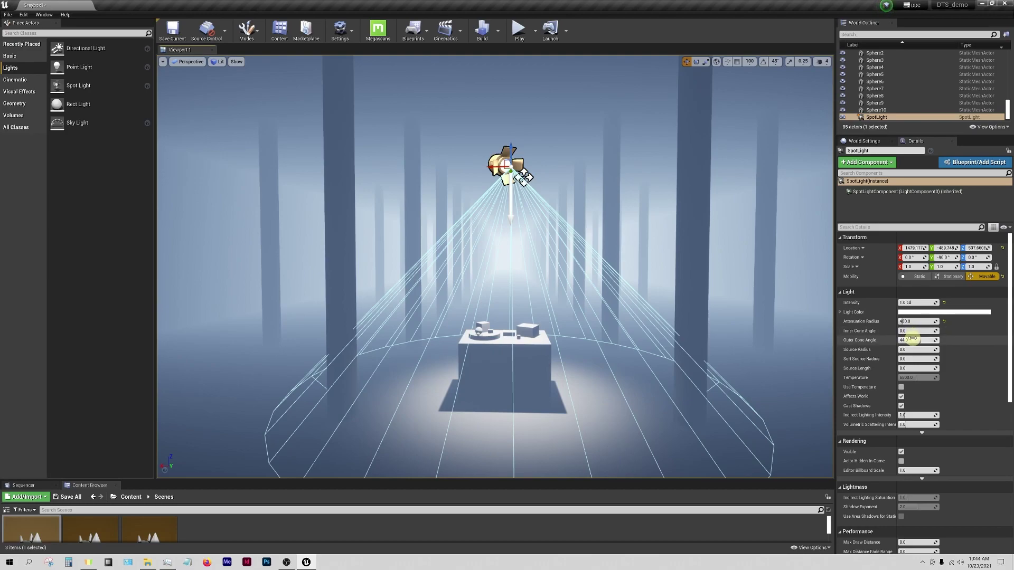
# Lower the spot light to a Z location of about 491 and set its outer cone angle to about 35.6
pyautogui.moveTo(915, 340)
pyautogui.mouseDown()
pyautogui.moveTo(903, 341)
pyautogui.moveTo(921, 343)
pyautogui.moveTo(913, 346)
pyautogui.moveTo(911, 329)
pyautogui.moveTo(937, 344)
pyautogui.moveTo(917, 341)
pyautogui.mouseUp()
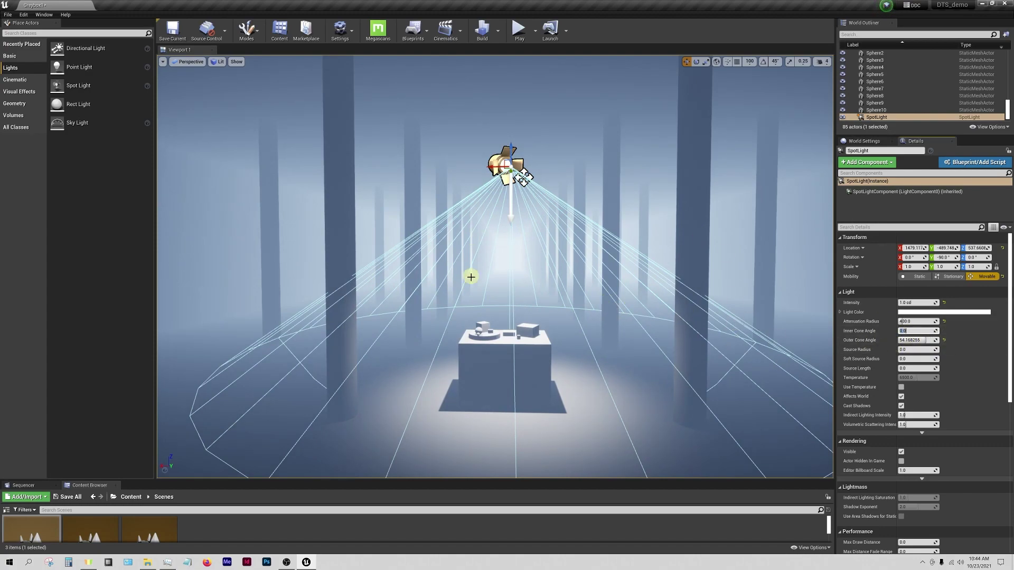
pyautogui.moveTo(511, 150); pyautogui.dragTo(506, 186)
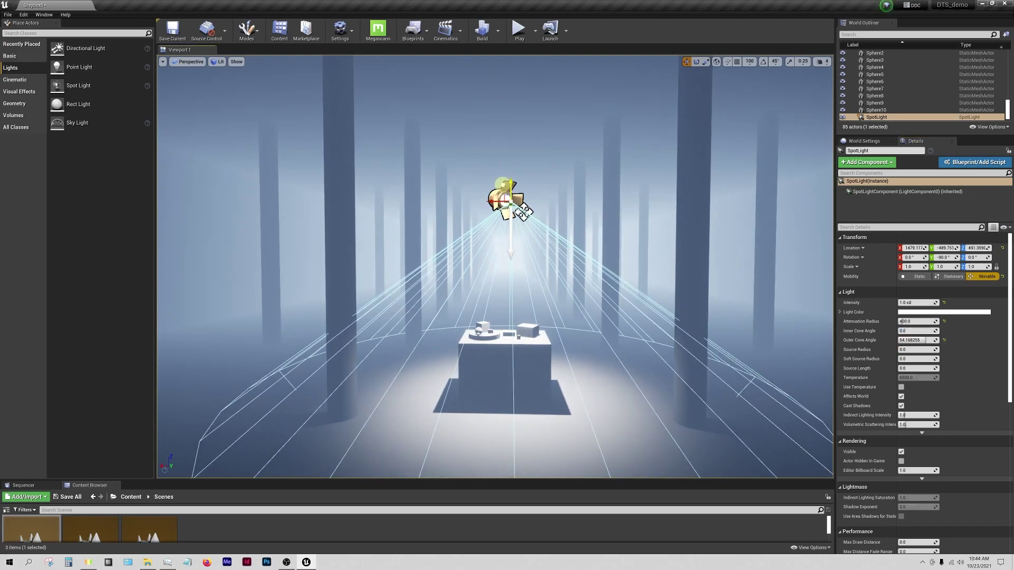
pyautogui.moveTo(904, 341); pyautogui.dragTo(918, 329)
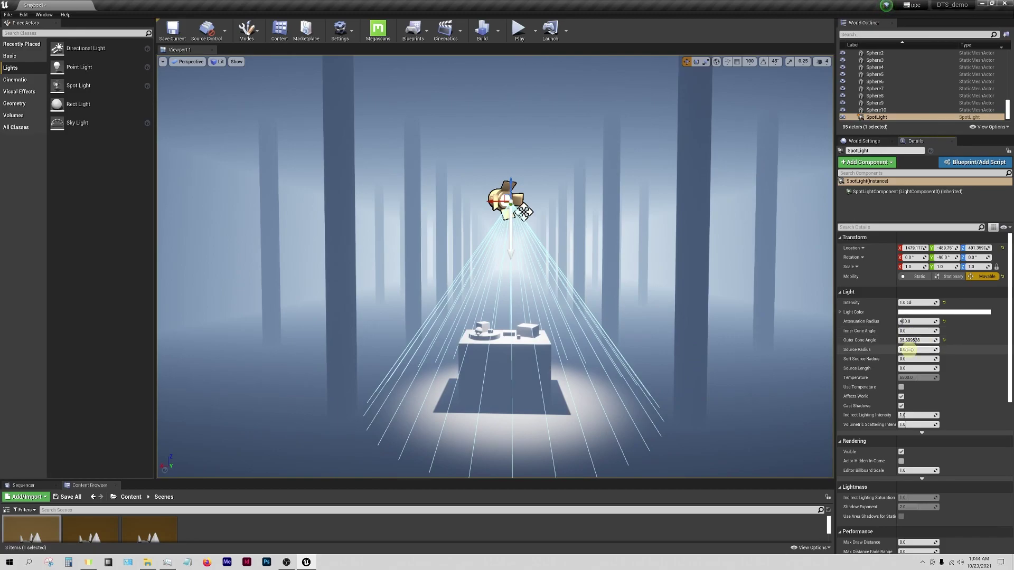
# Move the spot light to about X 1393, Y -443, Z 429 and tilt it to a Y rotation of about -64°
pyautogui.press('w')
pyautogui.moveTo(613, 343); pyautogui.dragTo(514, 91, button='right')
pyautogui.press('d')
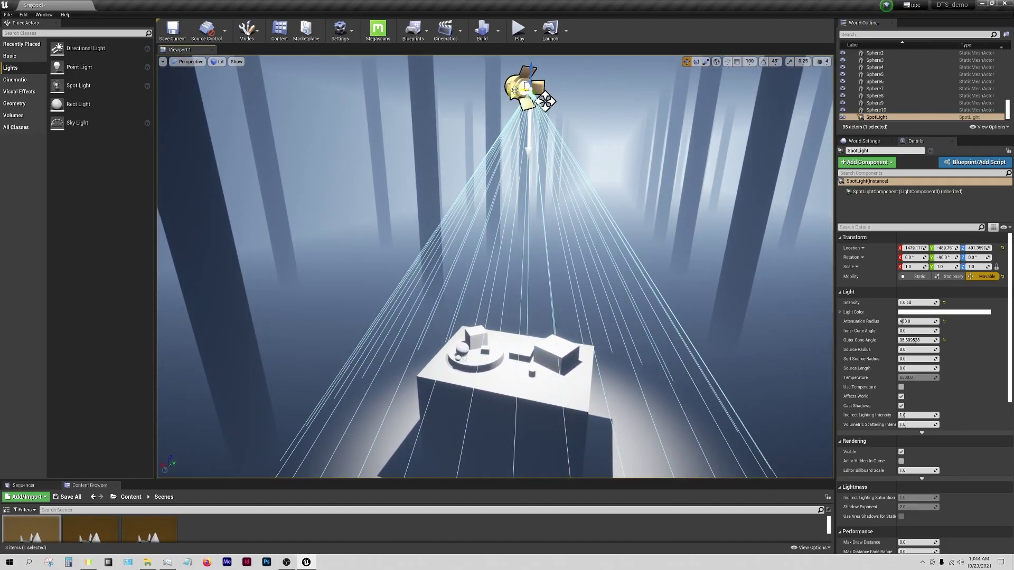
pyautogui.moveTo(514, 90); pyautogui.dragTo(651, 102)
pyautogui.moveTo(653, 179); pyautogui.dragTo(607, 155, button='right')
pyautogui.moveTo(606, 154); pyautogui.dragTo(586, 226)
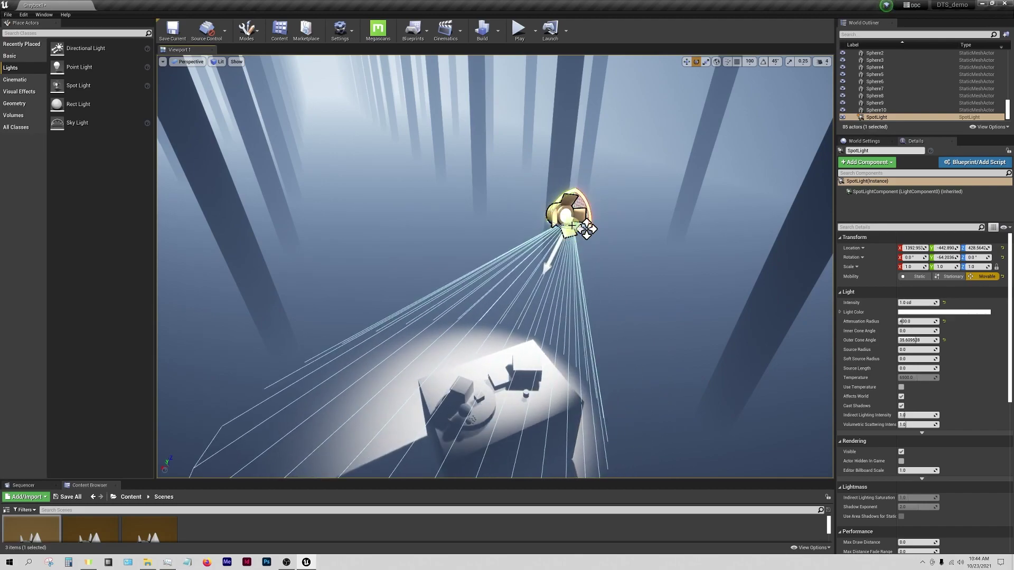
# Move the spot light to about Y -465, Z 391 and rotate it to about X -3.8°, Y -52.6°, Z -14.7°
pyautogui.moveTo(570, 285); pyautogui.dragTo(523, 267, button='right')
pyautogui.moveTo(625, 165); pyautogui.dragTo(598, 192, button='right')
pyautogui.moveTo(629, 212); pyautogui.dragTo(615, 283)
# Move the spot light to about X 1368, Z 363 and re-aim it to about X -8.8°, Y -36.9°, Z -11.1°
pyautogui.press('w')
pyautogui.moveTo(572, 347); pyautogui.dragTo(554, 327, button='right')
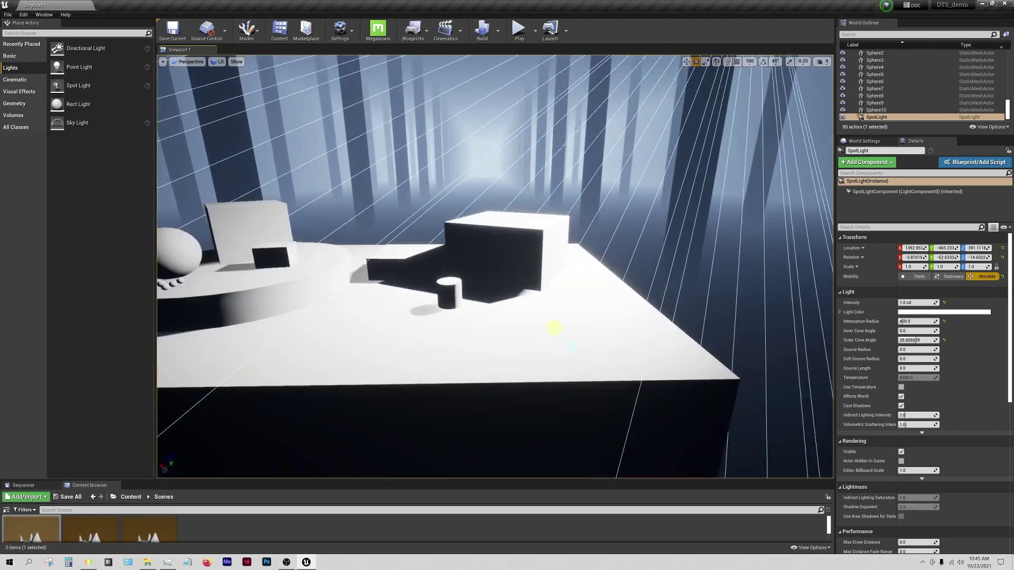
pyautogui.moveTo(620, 284); pyautogui.dragTo(619, 285, button='right')
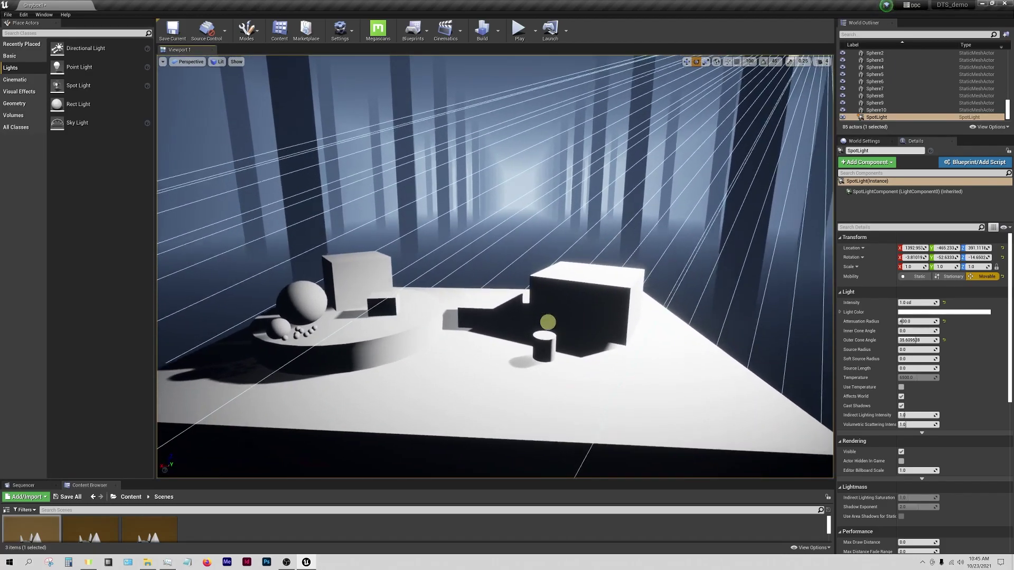
pyautogui.moveTo(548, 322); pyautogui.dragTo(571, 344, button='right')
pyautogui.press('w')
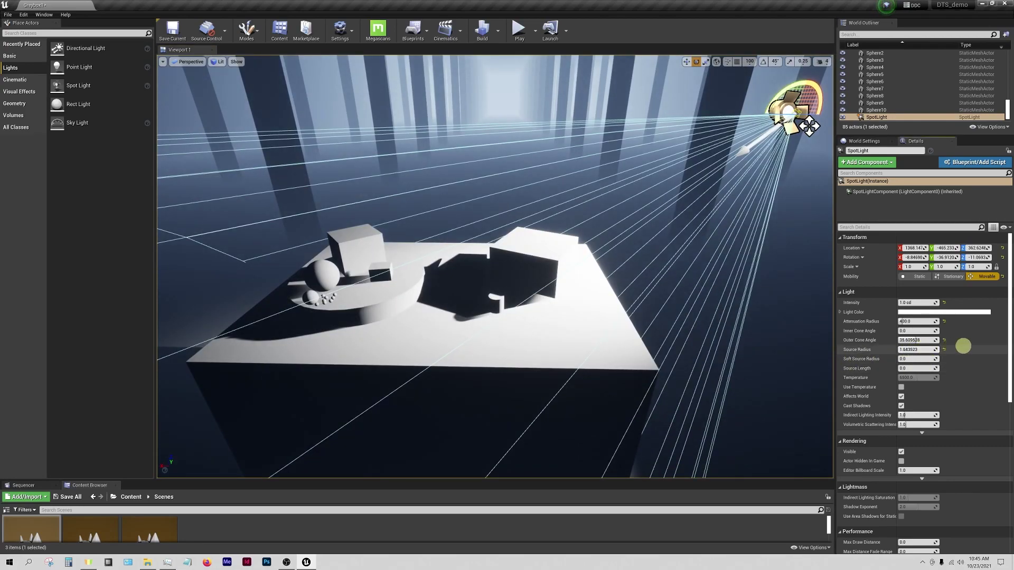
# Try several source radius values on the spot light and settle on about 61.7
pyautogui.moveTo(1009, 352); pyautogui.dragTo(932, 349)
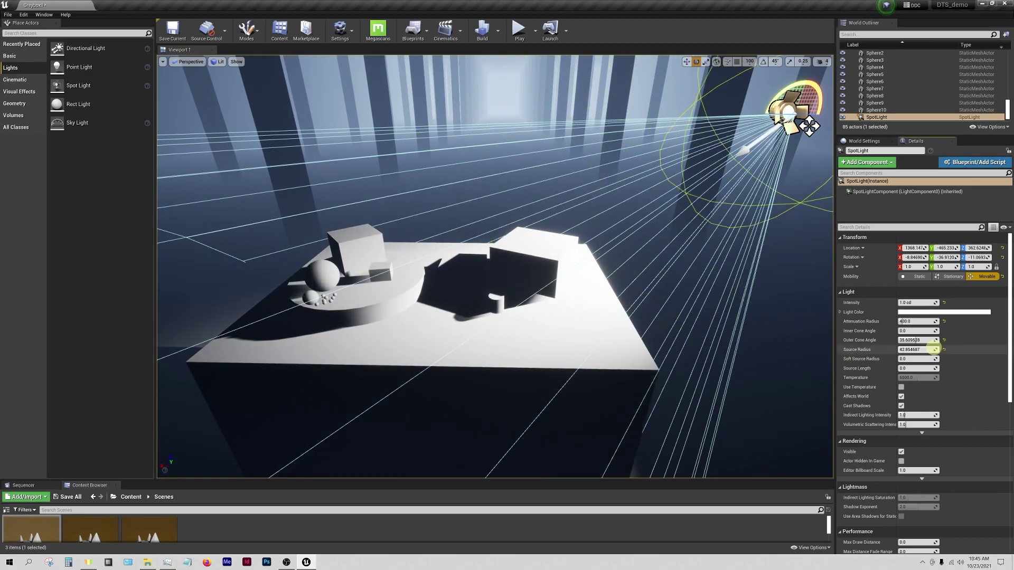
pyautogui.moveTo(678, 323); pyautogui.dragTo(685, 310, button='right')
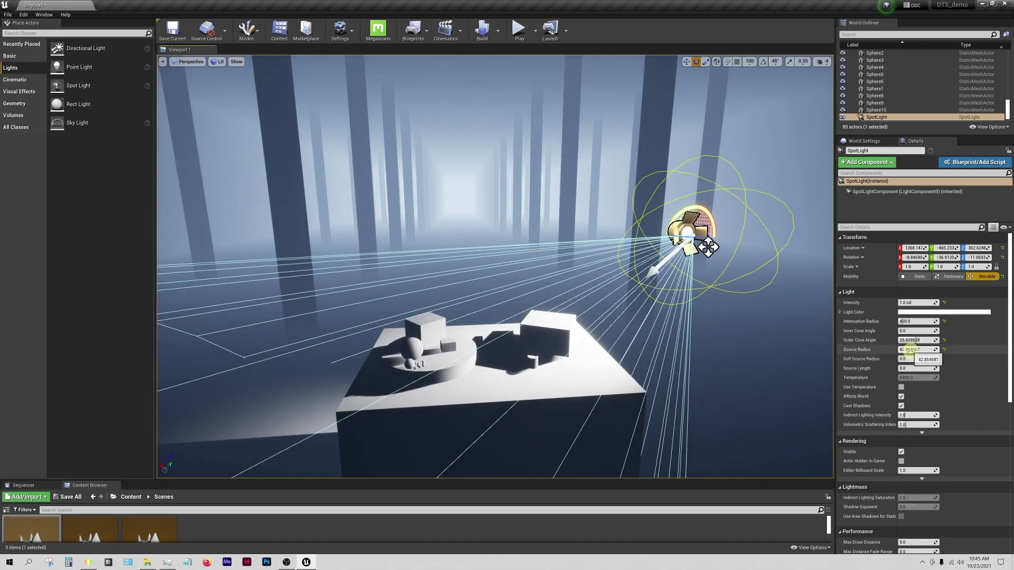
pyautogui.moveTo(911, 350); pyautogui.dragTo(875, 343)
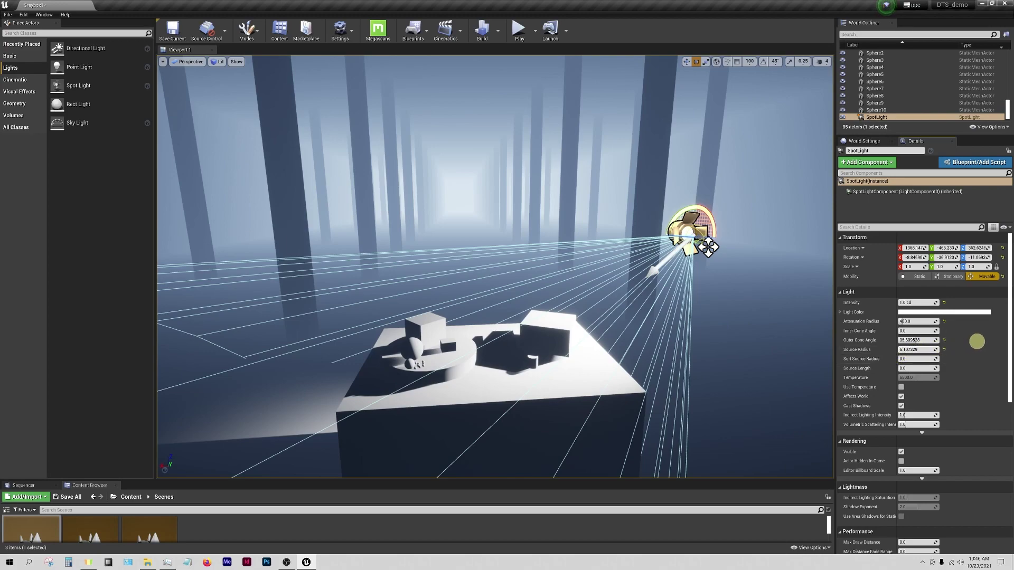
pyautogui.moveTo(1009, 340); pyautogui.dragTo(997, 336)
# Move the spot light to about Y -513, Z 381 and turn it to a Z rotation of about 16.6°
pyautogui.moveTo(690, 236); pyautogui.dragTo(715, 242)
pyautogui.press('w')
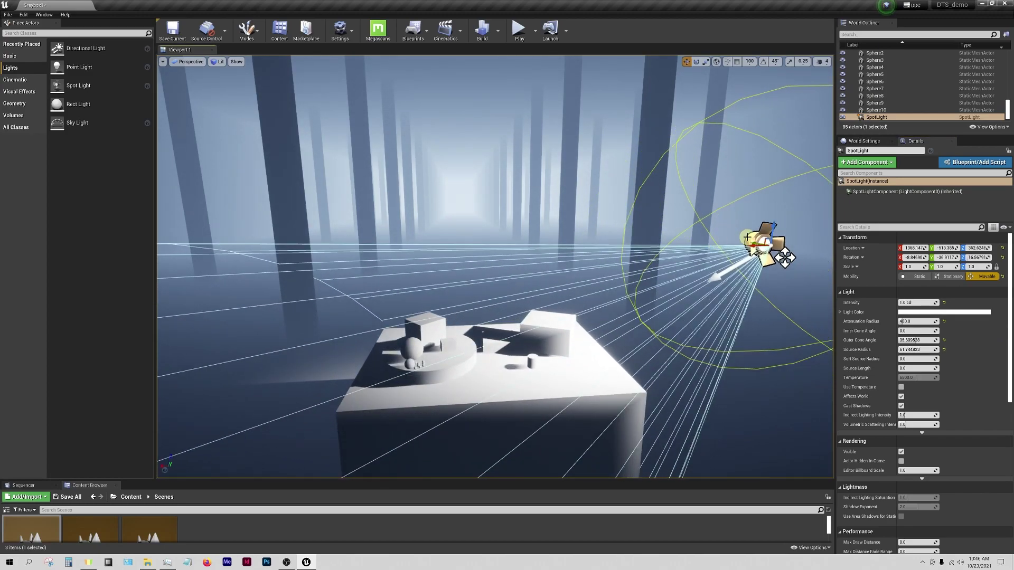
pyautogui.moveTo(776, 227); pyautogui.dragTo(784, 186)
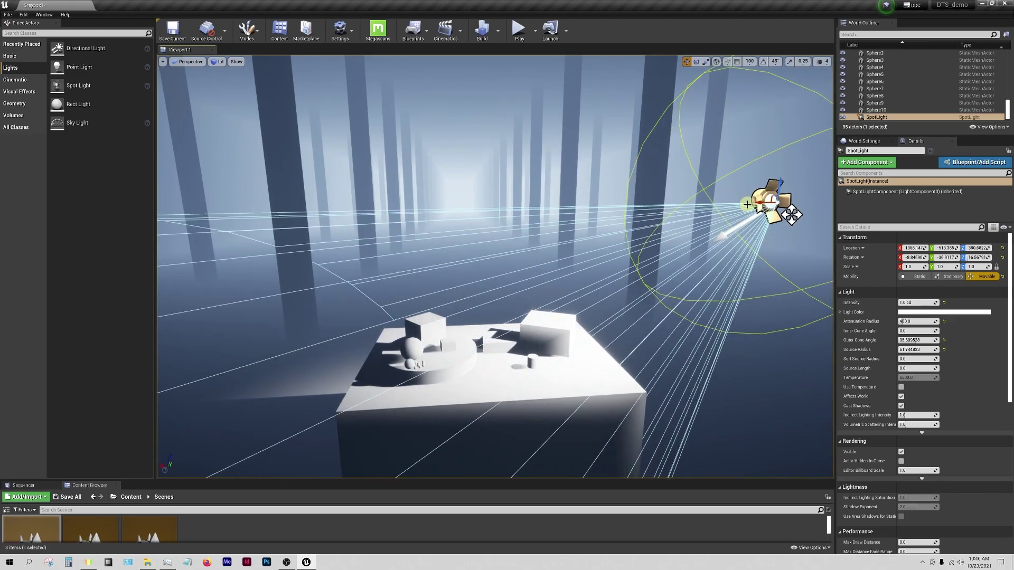
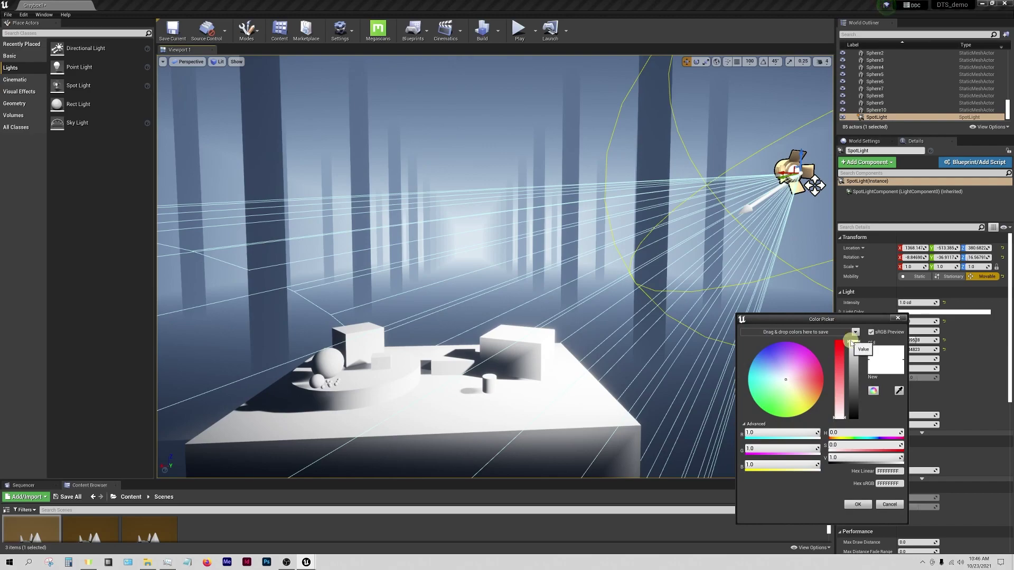
# Try a saturated pink light color on the spot light and reset it to the default white
pyautogui.moveTo(790, 369); pyautogui.dragTo(850, 370)
pyautogui.click(851, 508)
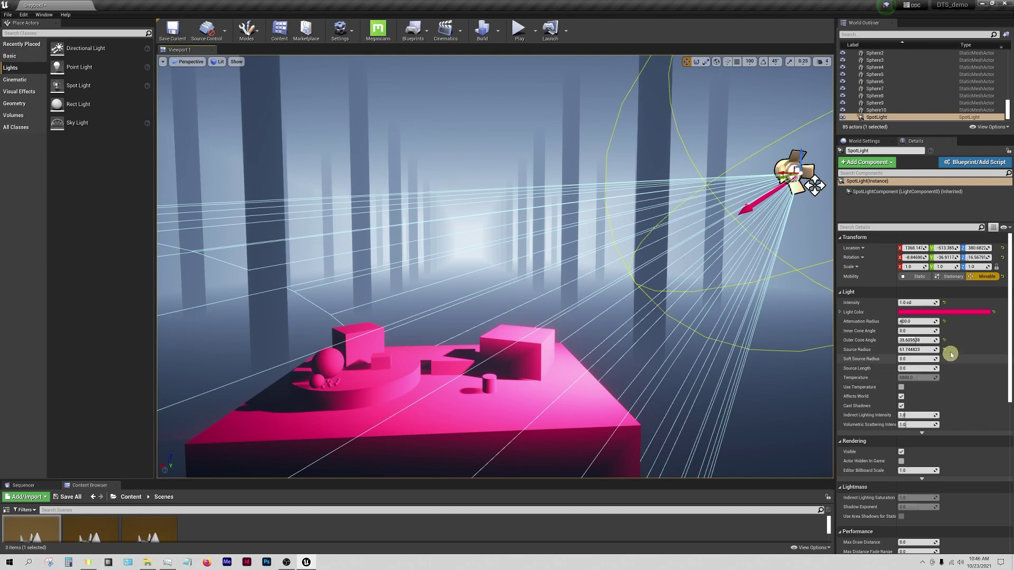
pyautogui.click(994, 314)
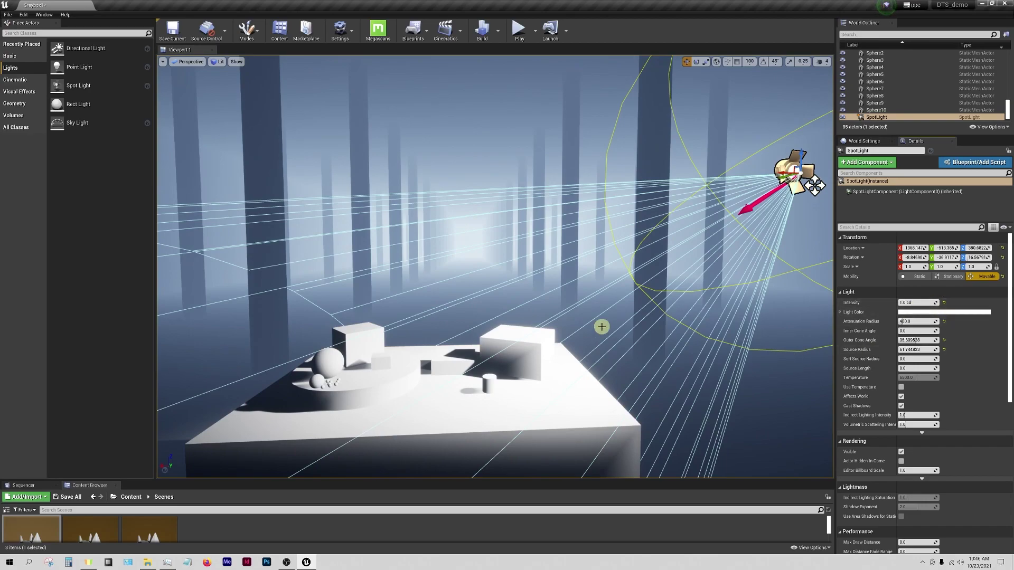
# Try a saturated cyan light color on the spot light and reset it to the default white
pyautogui.moveTo(623, 306); pyautogui.dragTo(615, 312, button='right')
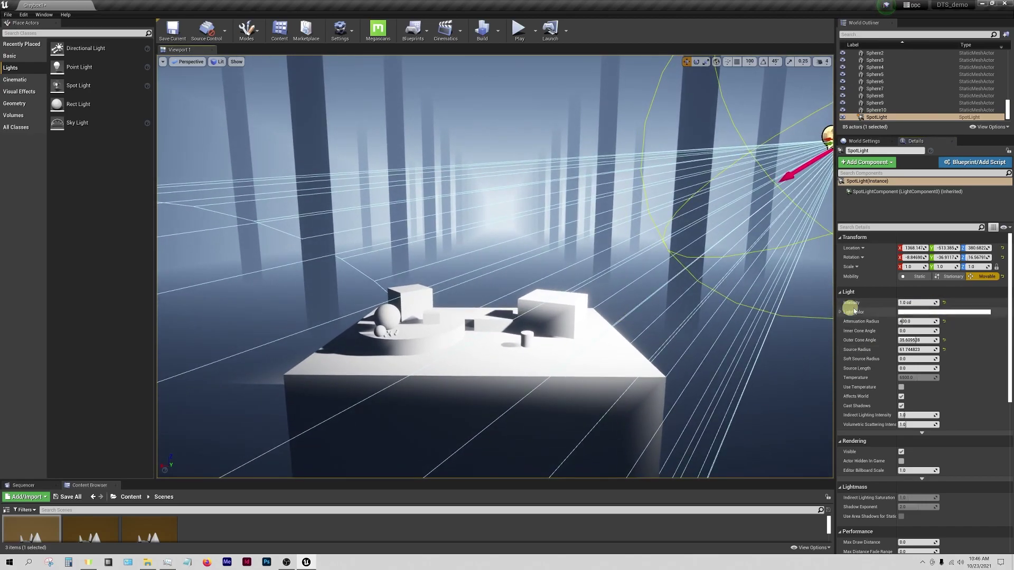
pyautogui.click(913, 314)
pyautogui.click(751, 377)
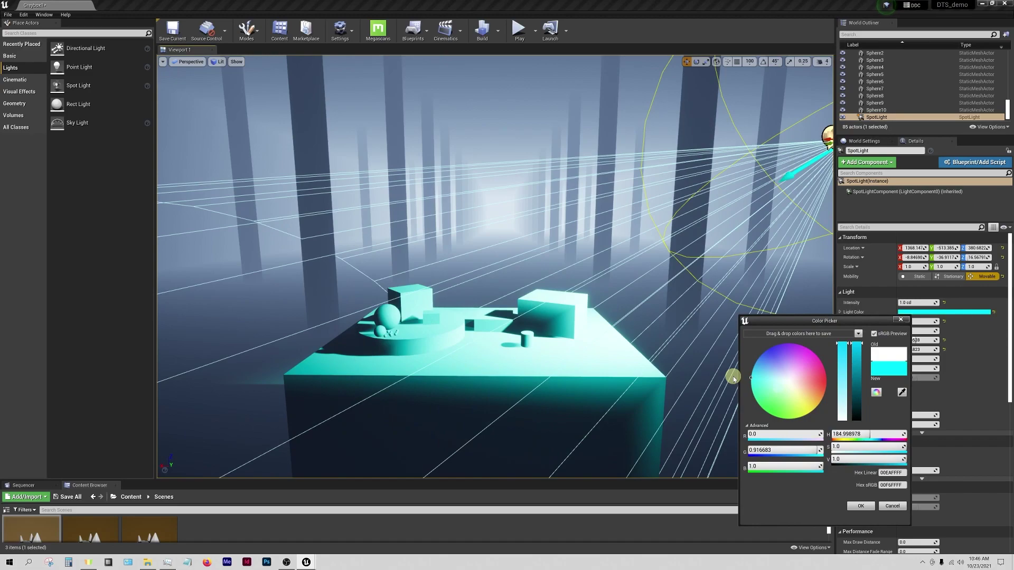
pyautogui.click(852, 506)
pyautogui.moveTo(598, 319); pyautogui.dragTo(598, 319, button='right')
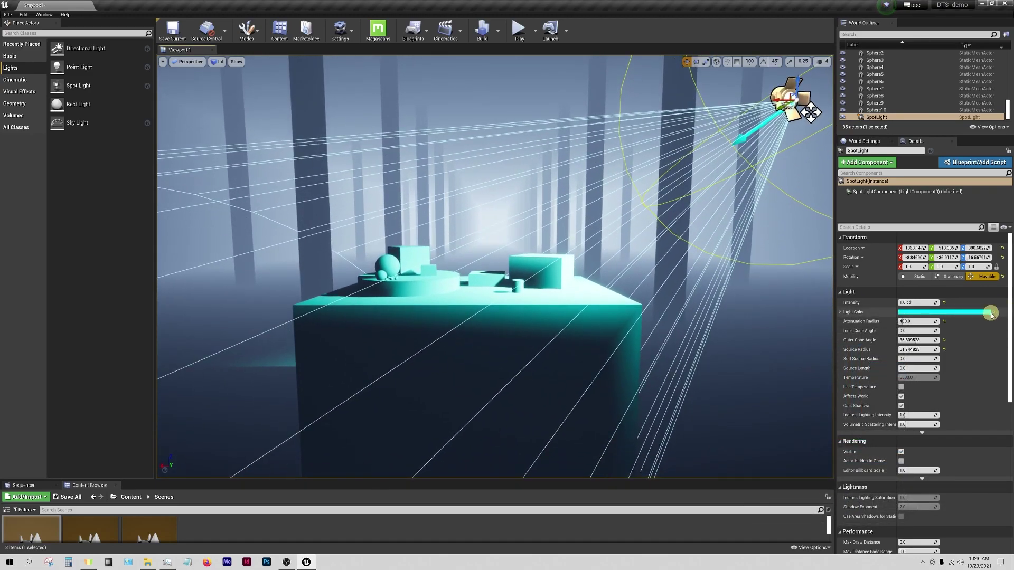
pyautogui.click(994, 313)
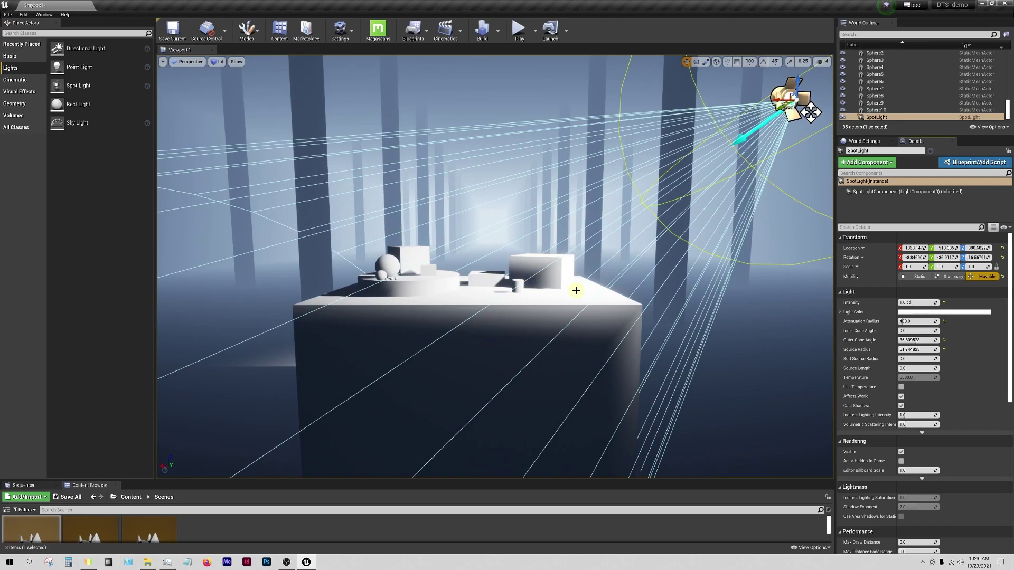
# Enable Use Temperature on the spot light, try cool values and settle on a warmer temperature of about 5188
pyautogui.moveTo(622, 299); pyautogui.dragTo(622, 299, button='right')
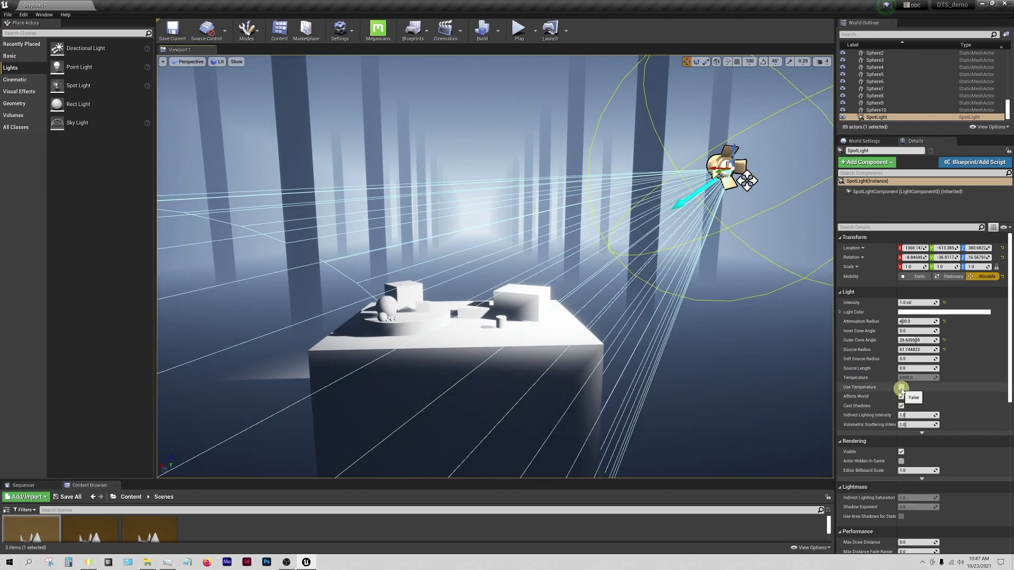
pyautogui.click(901, 389)
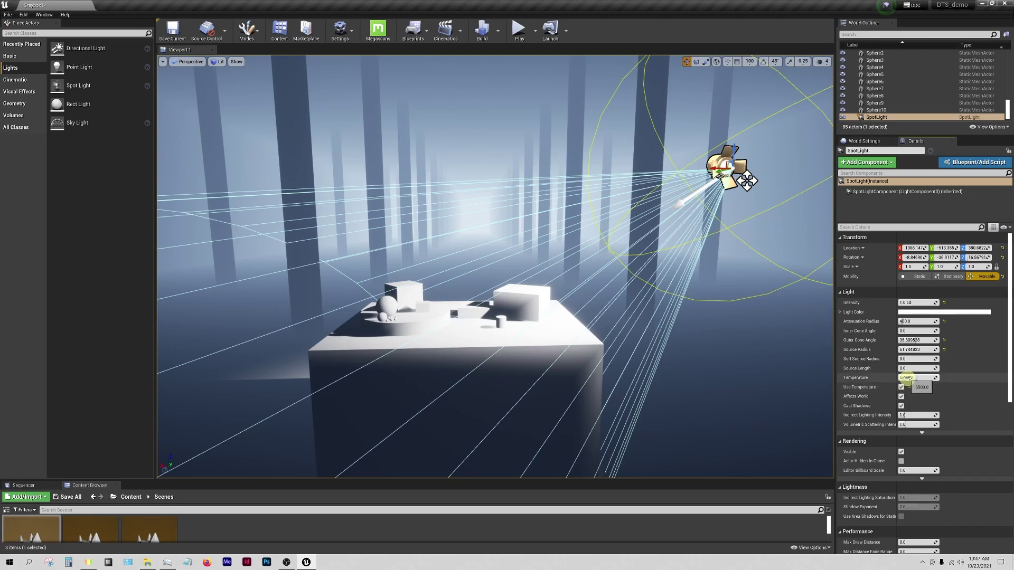
pyautogui.click(904, 378)
pyautogui.moveTo(891, 377); pyautogui.dragTo(892, 377)
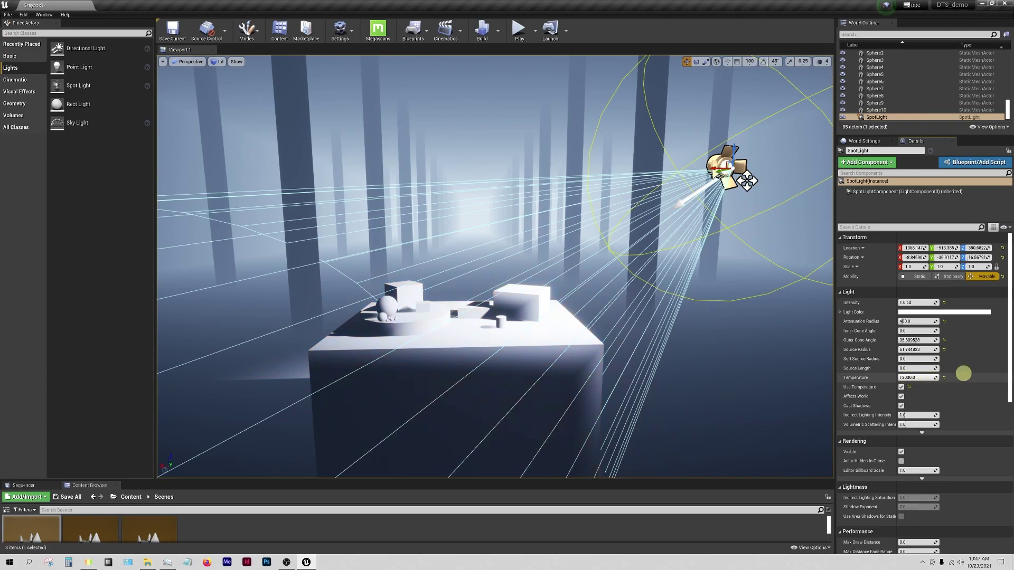
pyautogui.moveTo(931, 378)
pyautogui.mouseDown()
pyautogui.moveTo(921, 377)
pyautogui.moveTo(955, 379)
pyautogui.moveTo(921, 377)
pyautogui.moveTo(941, 373)
pyautogui.mouseUp()
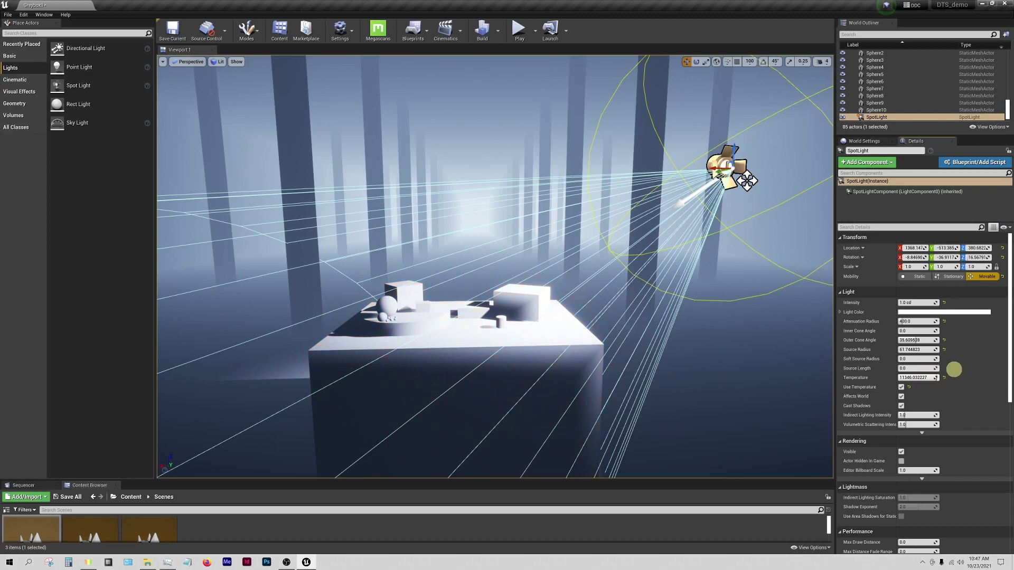
pyautogui.moveTo(954, 370); pyautogui.dragTo(928, 371)
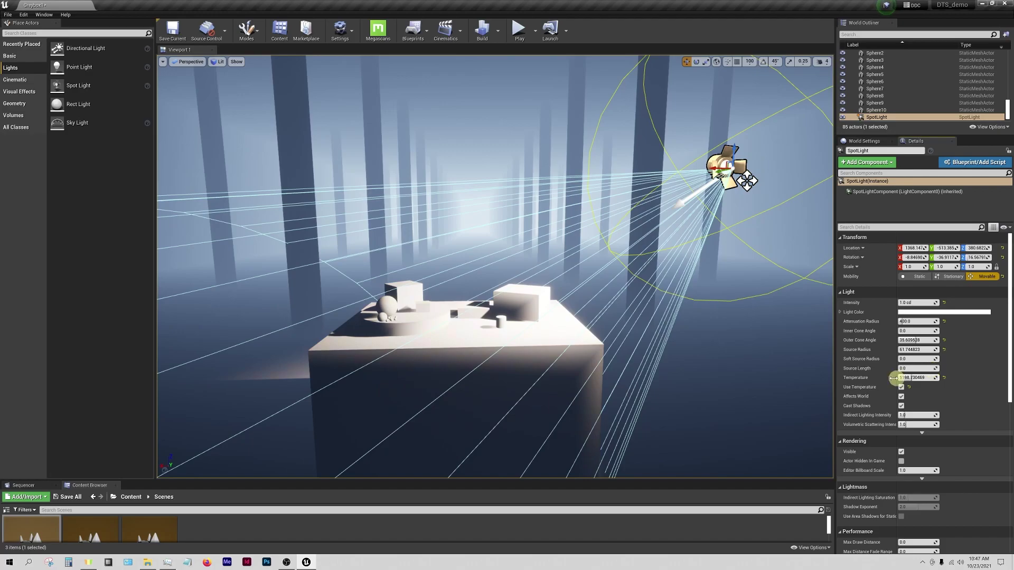
# Reduce the spot light's source radius to about 3 for sharper shadows
pyautogui.scroll(10, 605, 345)
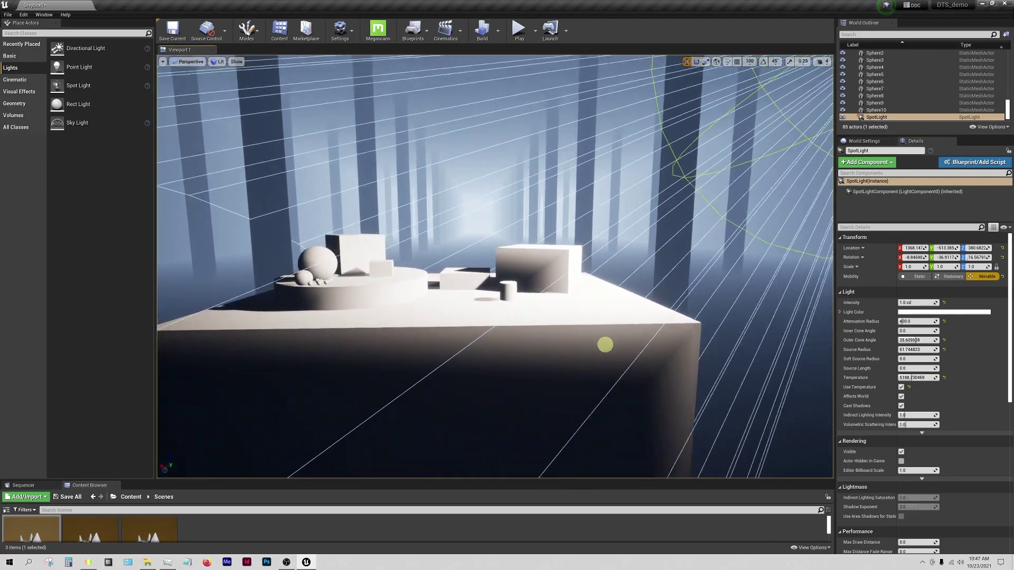
pyautogui.scroll(-6, 605, 345)
pyautogui.scroll(4, 605, 345)
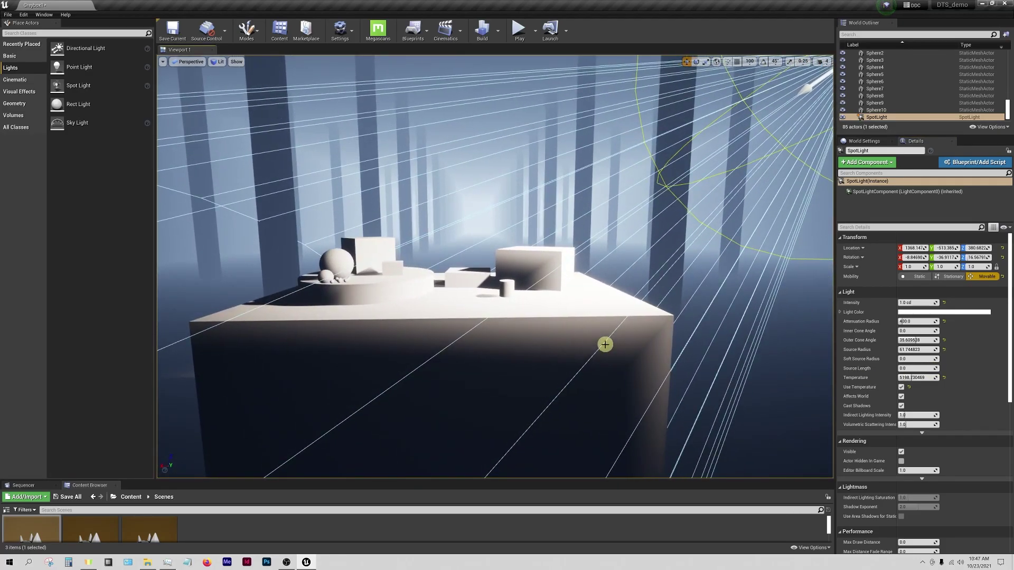
pyautogui.moveTo(921, 349); pyautogui.dragTo(898, 349)
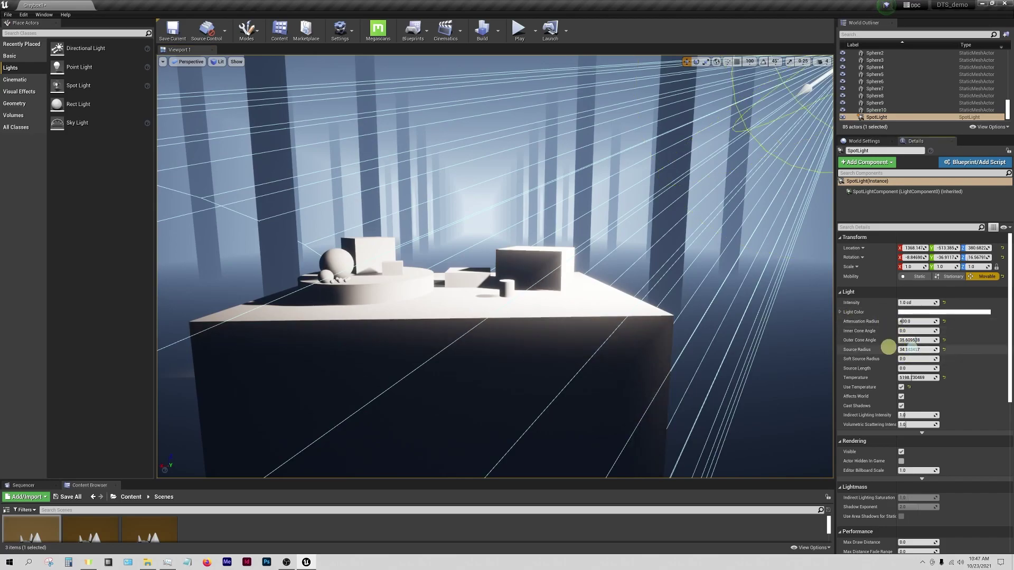
pyautogui.moveTo(740, 331); pyautogui.dragTo(740, 337)
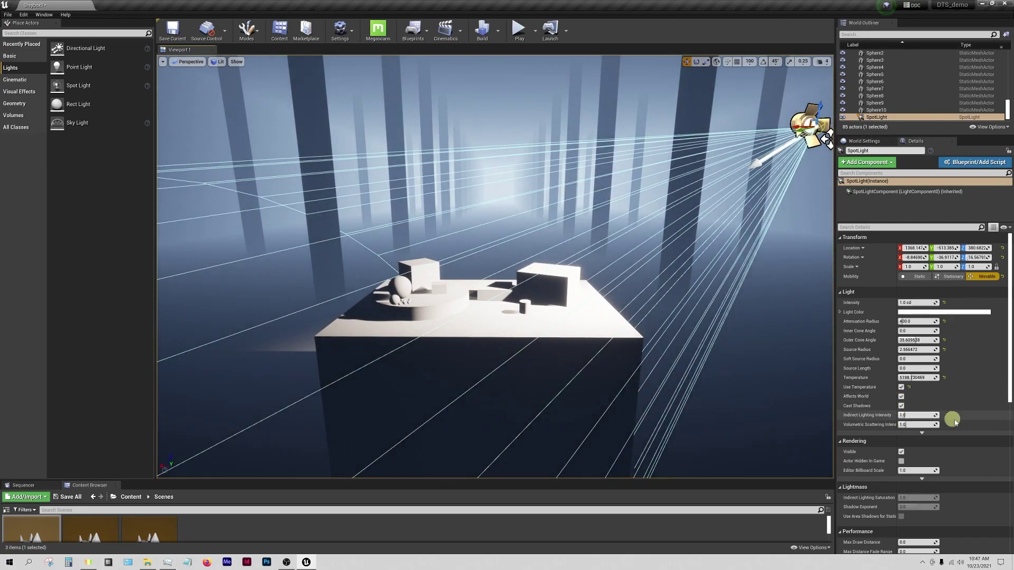
# Turn the spot light's Affects World and Cast Shadows options off and back on to compare the scene
pyautogui.moveTo(659, 344)
pyautogui.mouseDown()
pyautogui.moveTo(661, 335)
pyautogui.moveTo(673, 344)
pyautogui.mouseUp()
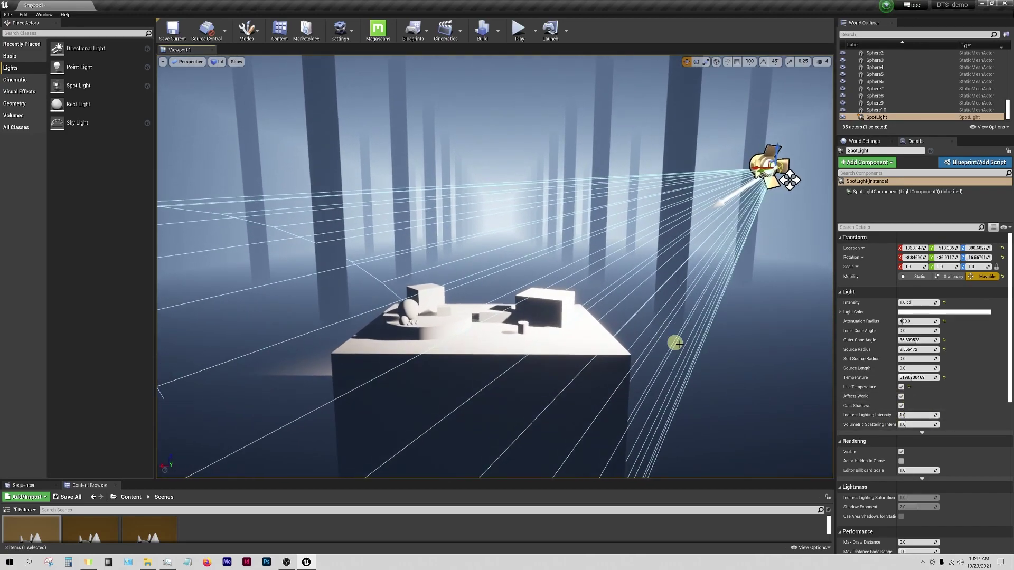
pyautogui.click(901, 397)
pyautogui.click(900, 397)
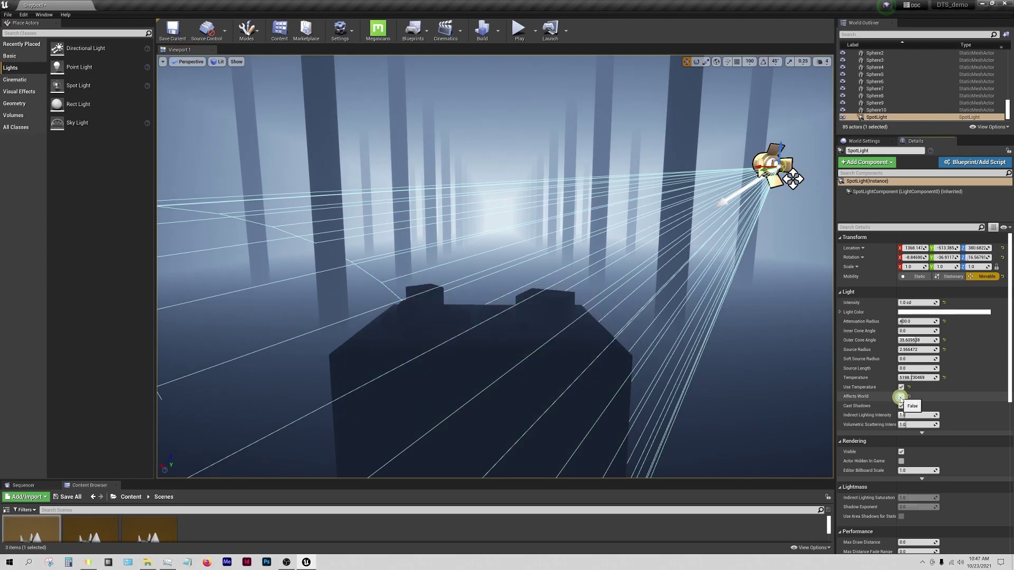
pyautogui.click(901, 397)
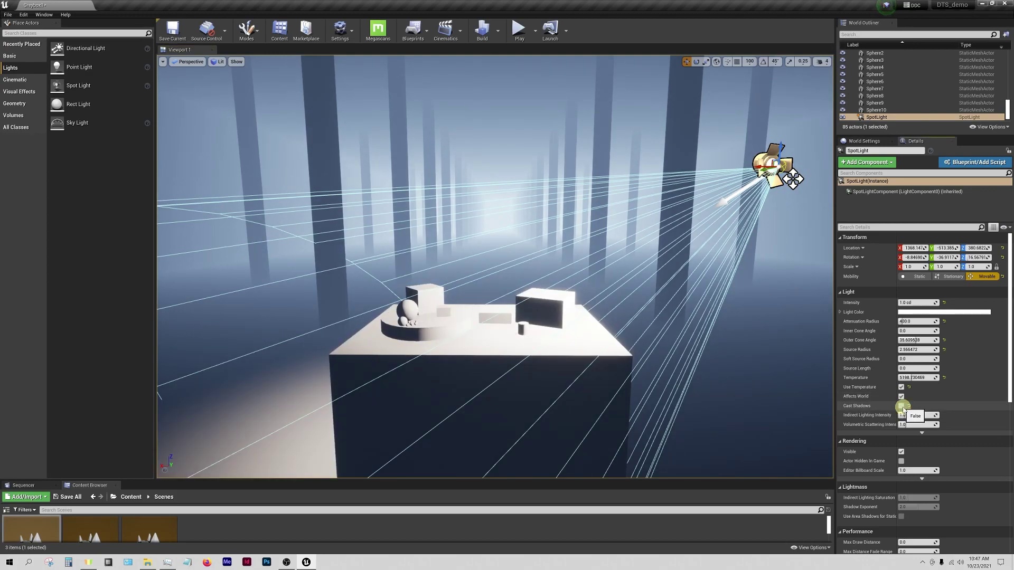
pyautogui.click(901, 406)
# Raise the spot light's indirect lighting intensity to about 1.14 and its volumetric scattering intensity to about 2.85
pyautogui.moveTo(561, 347); pyautogui.dragTo(507, 345)
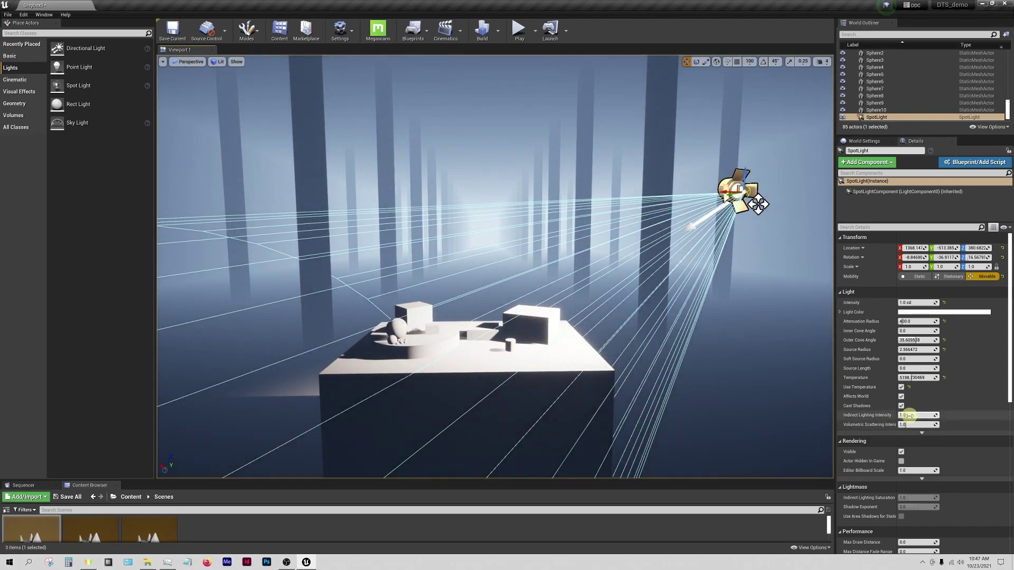
pyautogui.moveTo(901, 415)
pyautogui.mouseDown()
pyautogui.moveTo(959, 429)
pyautogui.moveTo(869, 425)
pyautogui.moveTo(909, 430)
pyautogui.moveTo(681, 378)
pyautogui.moveTo(909, 424)
pyautogui.mouseUp()
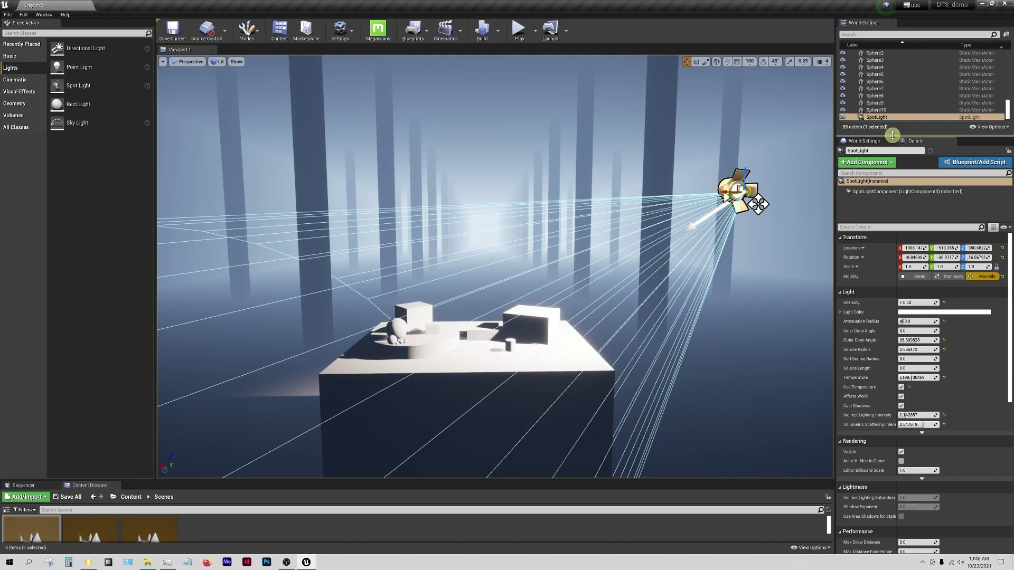
# Enlarge the World Outliner and select the ExponentialHeightFog actor to show its properties
pyautogui.moveTo(901, 133); pyautogui.dragTo(893, 246)
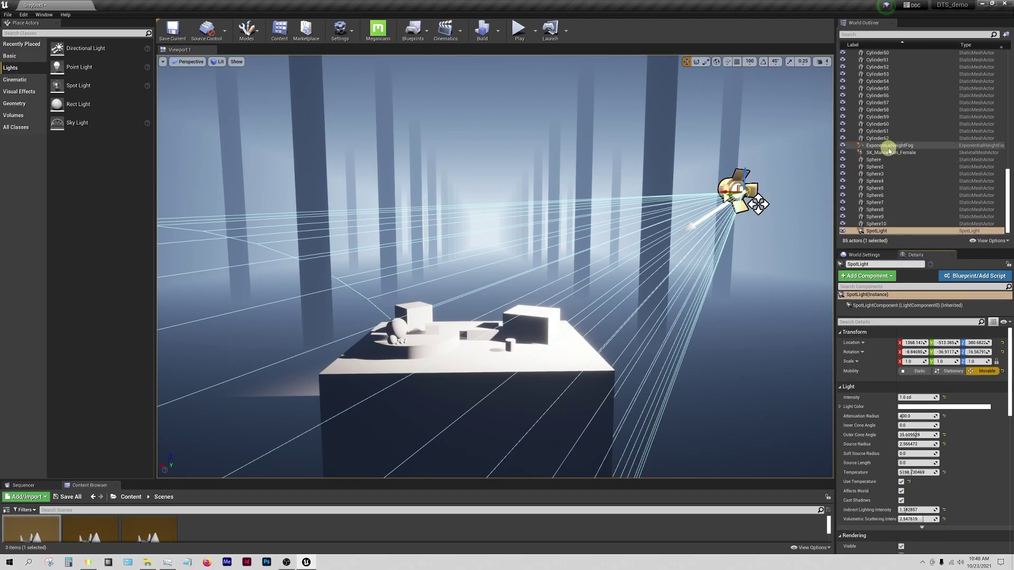
pyautogui.click(887, 146)
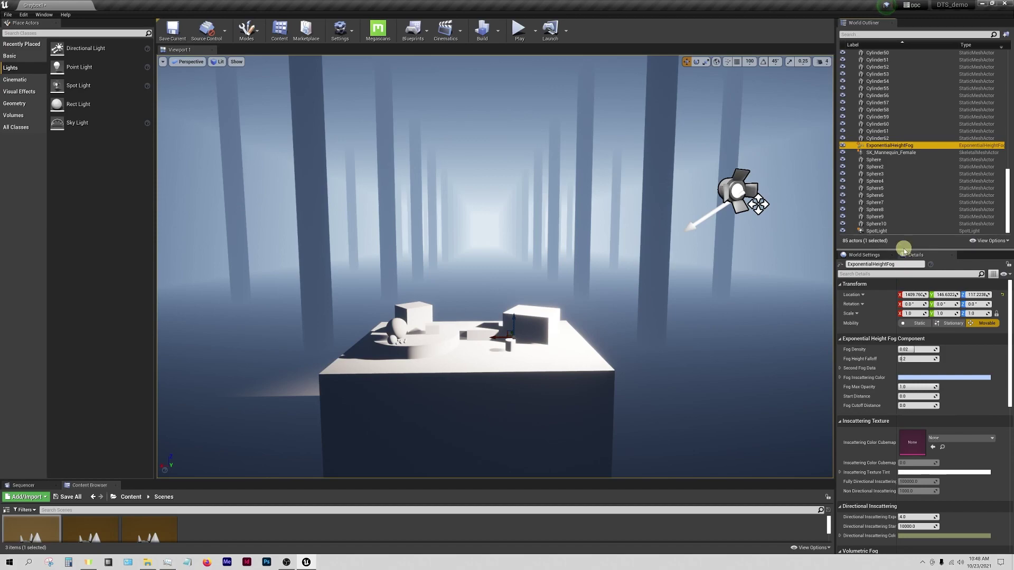
pyautogui.moveTo(904, 250); pyautogui.dragTo(896, 193)
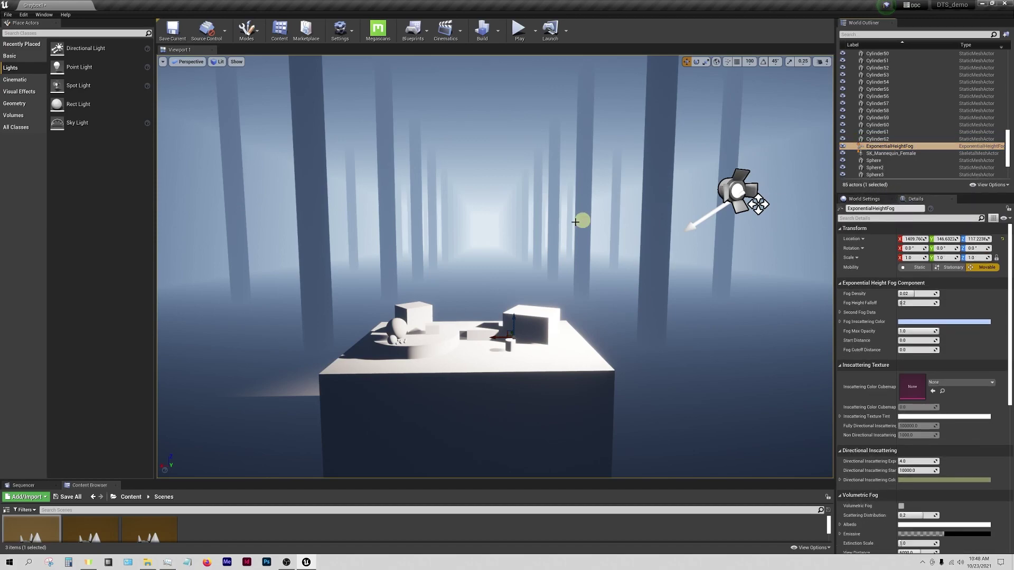
# Hide the exponential height fog and select one of the cylinder pillars in the darkened background
pyautogui.click(843, 146)
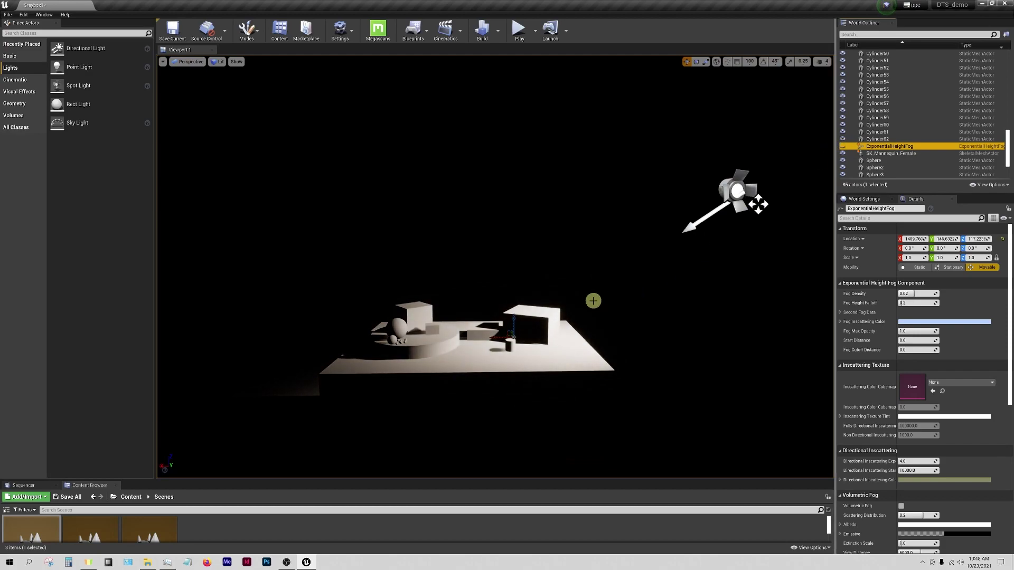
pyautogui.moveTo(593, 301)
pyautogui.mouseDown(button='right')
pyautogui.moveTo(591, 287)
pyautogui.moveTo(591, 296)
pyautogui.mouseUp(button='right')
pyautogui.click(522, 274)
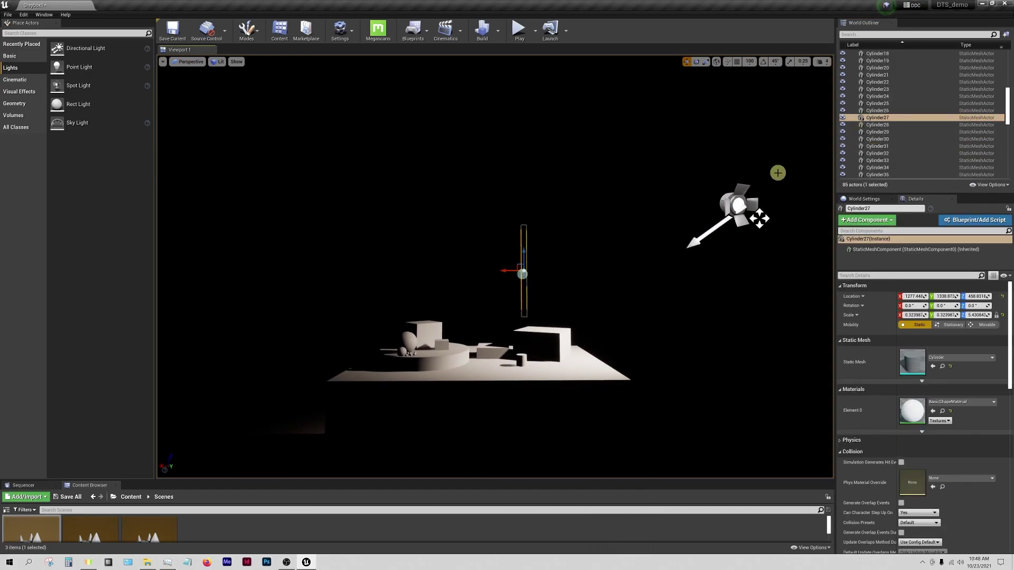
# Filter the World Outliner by "f", reselect ExponentialHeightFog, clear the filter and make the fog visible again
pyautogui.click(871, 34)
pyautogui.write('f')
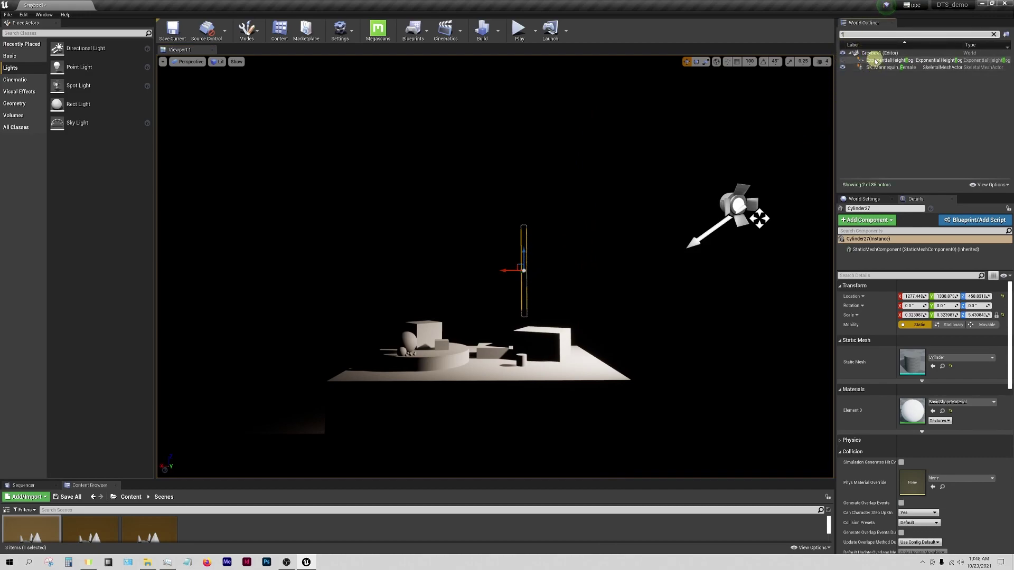
pyautogui.click(872, 61)
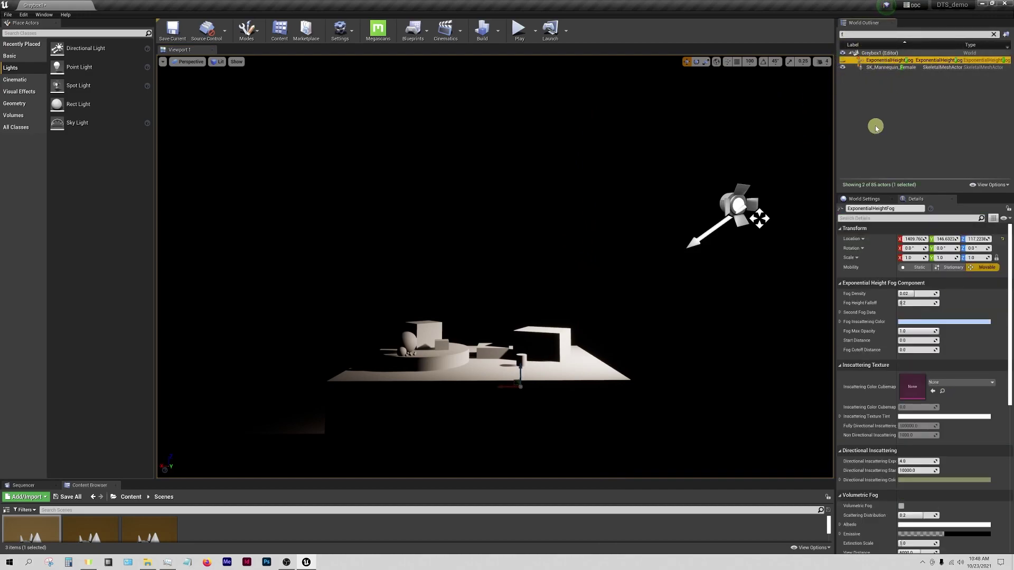
pyautogui.click(993, 34)
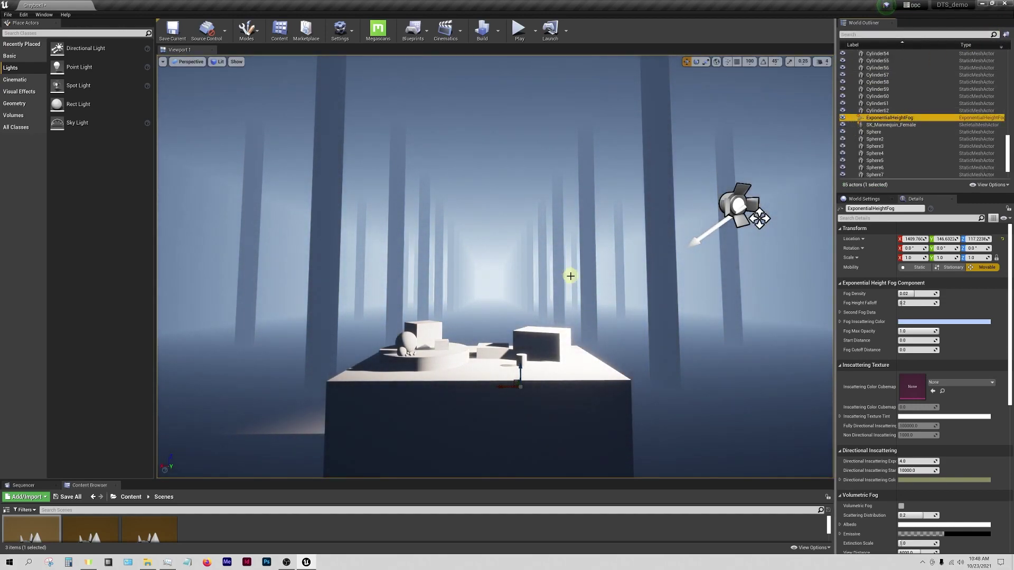
# Enable Volumetric Fog on the exponential height fog
pyautogui.moveTo(571, 276); pyautogui.dragTo(561, 283, button='right')
pyautogui.scroll(2, 562, 283)
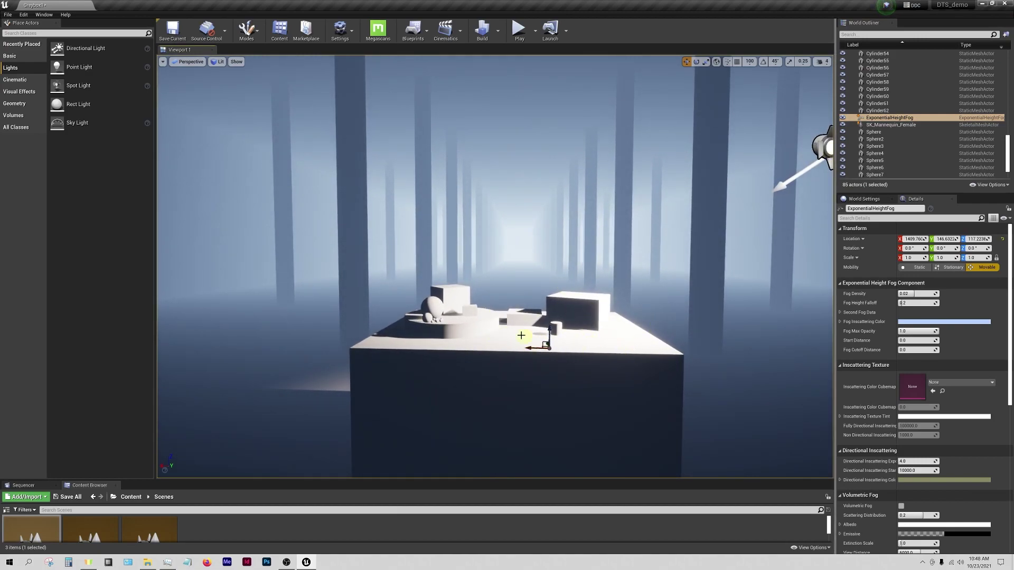
pyautogui.moveTo(576, 323); pyautogui.dragTo(566, 333)
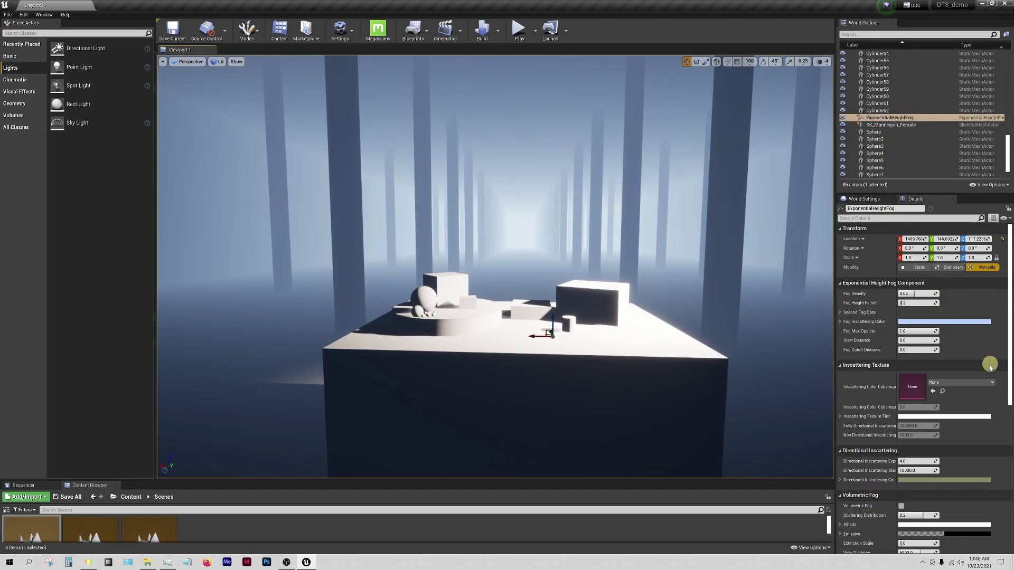
pyautogui.click(902, 505)
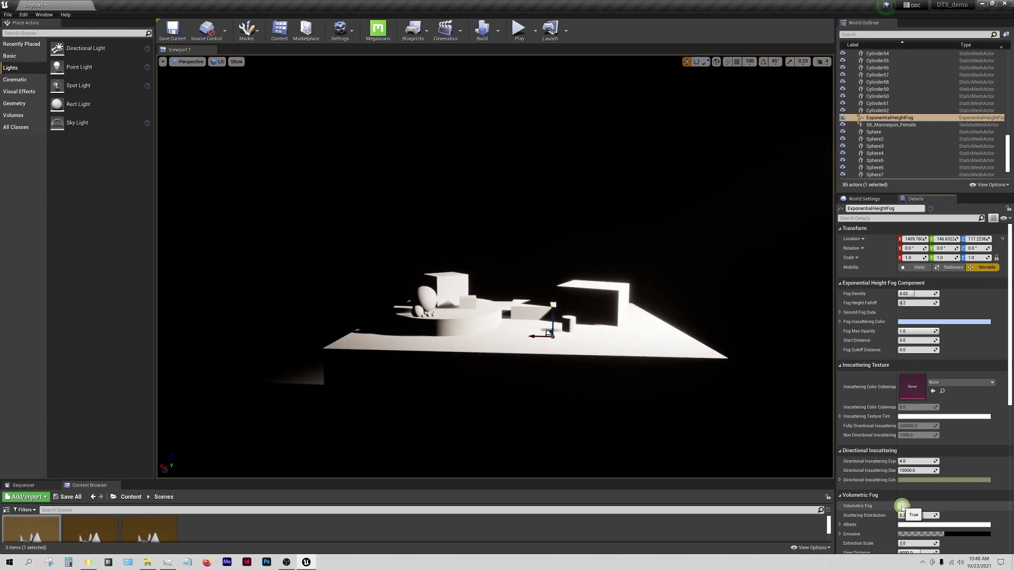
pyautogui.moveTo(578, 312); pyautogui.dragTo(582, 326, button='right')
pyautogui.moveTo(582, 325); pyautogui.dragTo(581, 326)
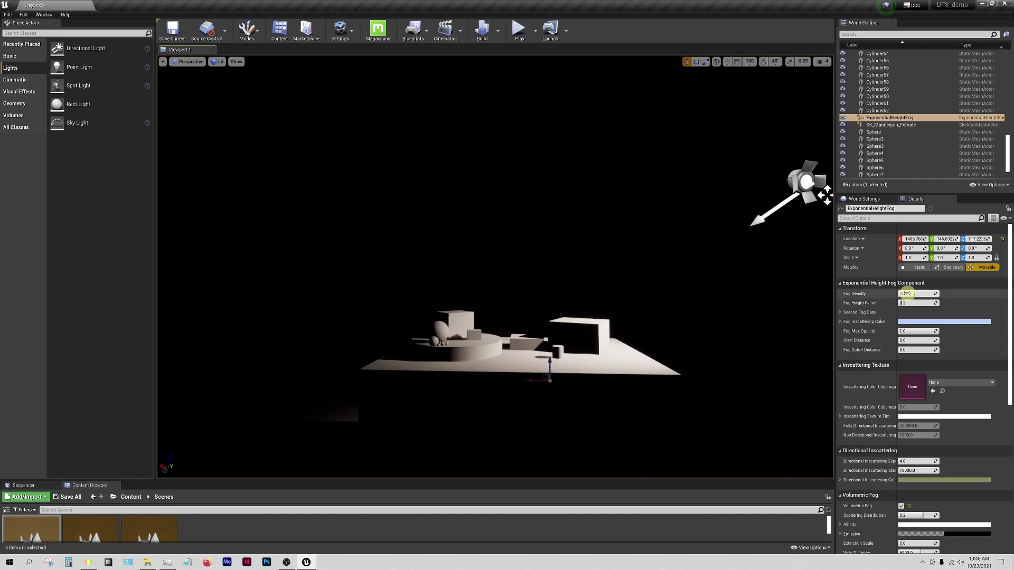
# Set the exponential height fog's fog density to 0.05
pyautogui.moveTo(633, 306); pyautogui.dragTo(807, 252)
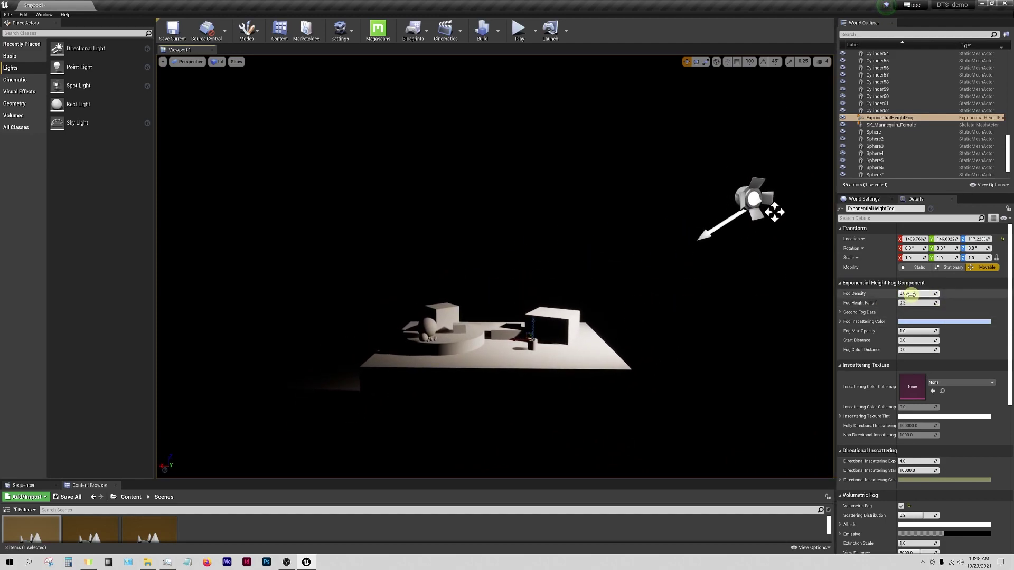
pyautogui.click(911, 294)
pyautogui.click(967, 296)
pyautogui.moveTo(922, 294); pyautogui.dragTo(933, 293)
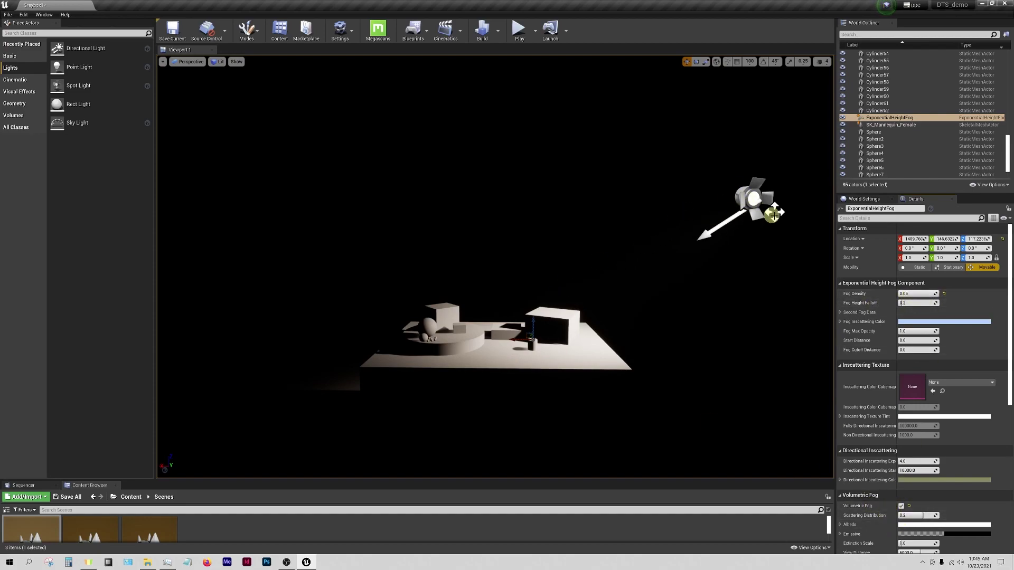
pyautogui.click(929, 301)
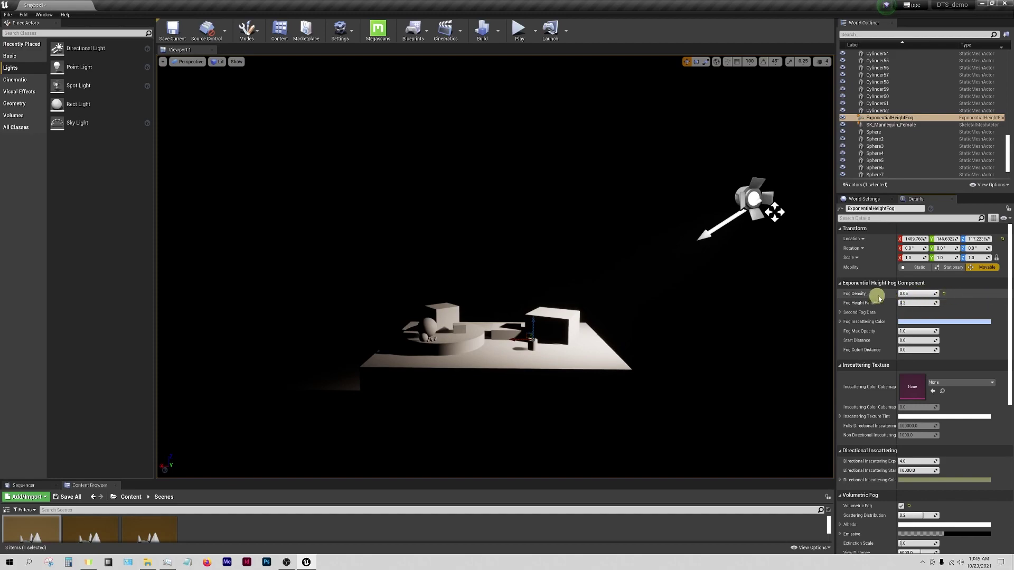
# Raise the exponential height fog's density well above 0.05 to bring out the spot light's beam, and clear the selection
pyautogui.click(922, 294)
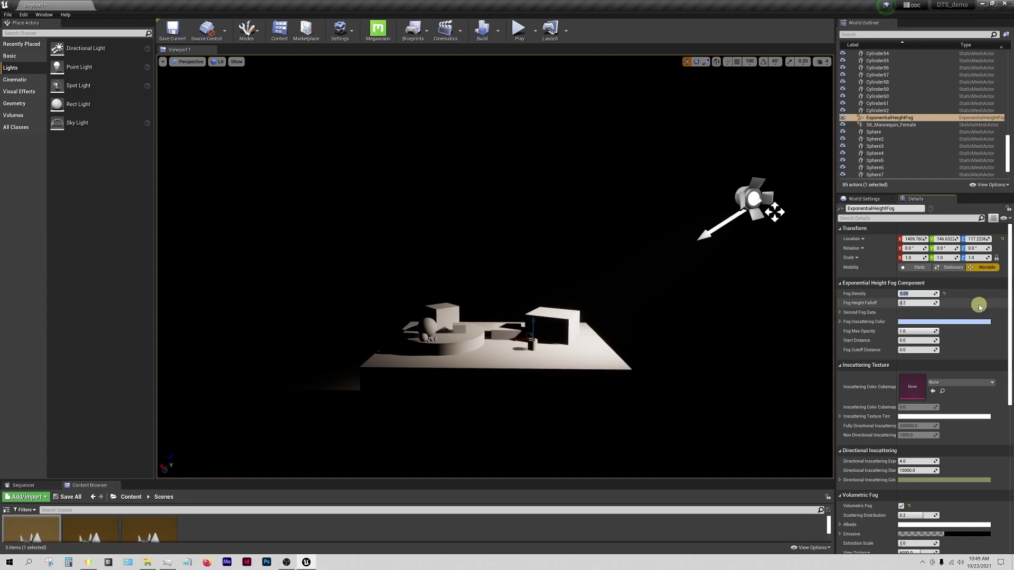
pyautogui.press('Return')
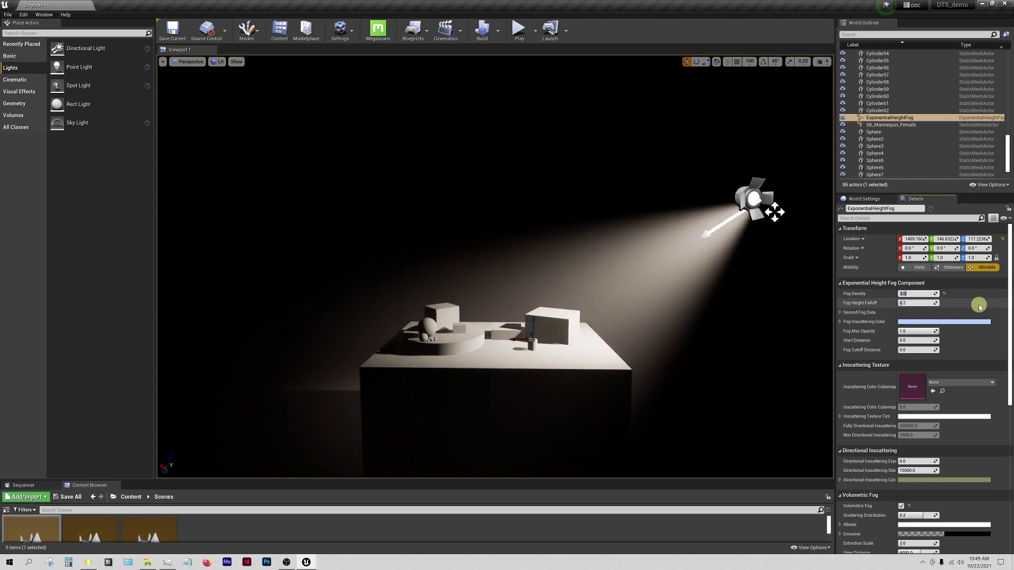
pyautogui.press('w')
pyautogui.moveTo(706, 302)
pyautogui.mouseDown(button='right')
pyautogui.moveTo(695, 297)
pyautogui.moveTo(707, 300)
pyautogui.mouseUp(button='right')
pyautogui.press('s')
pyautogui.press('s')
pyautogui.press('w')
pyautogui.click(706, 301)
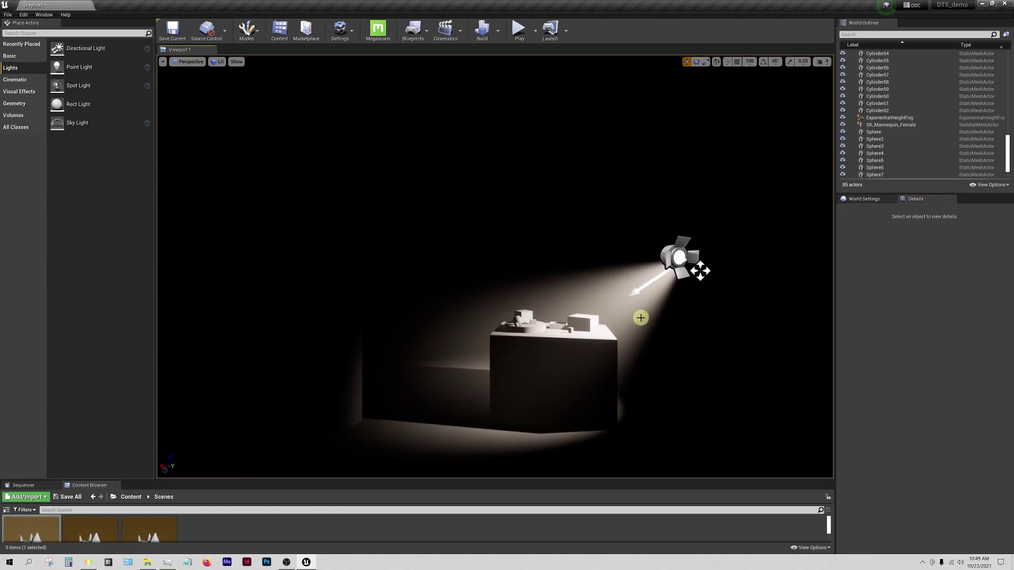
# Place a new point light in front of the far wall at the end of the pillar hall
pyautogui.moveTo(641, 317); pyautogui.dragTo(600, 244)
pyautogui.click(676, 264)
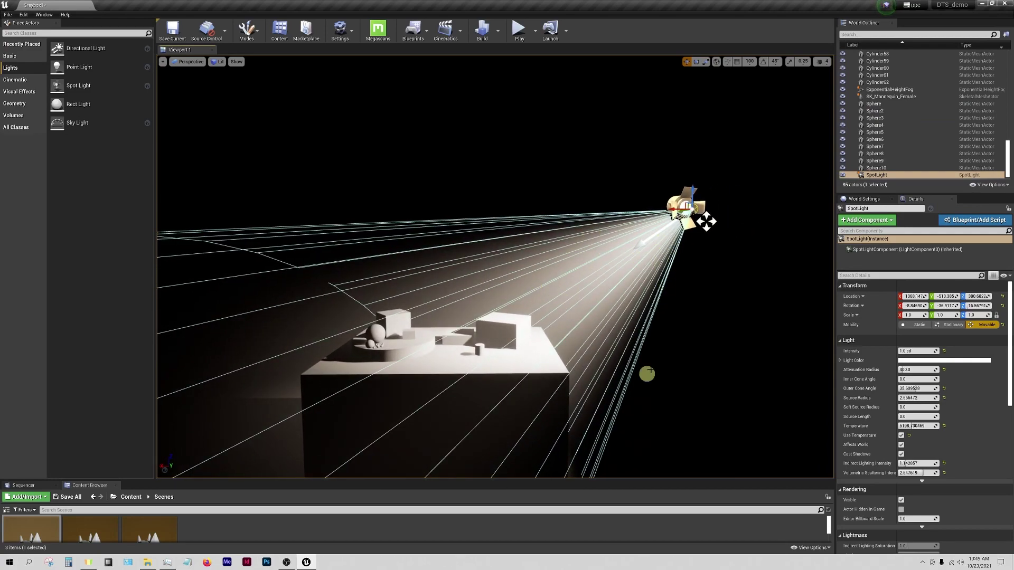
pyautogui.press('Escape')
pyautogui.moveTo(492, 329); pyautogui.dragTo(563, 343)
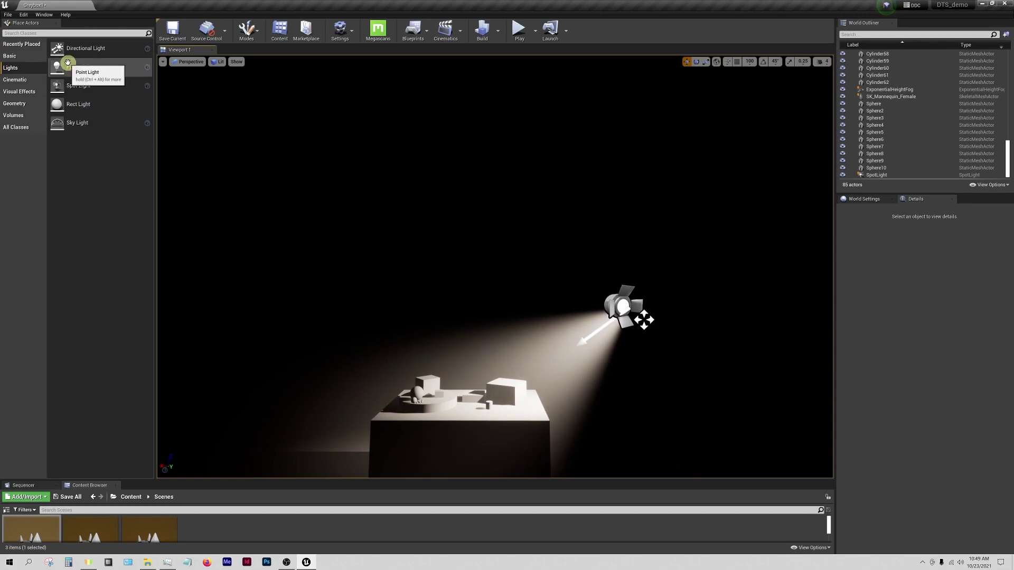
pyautogui.moveTo(73, 68); pyautogui.dragTo(499, 279)
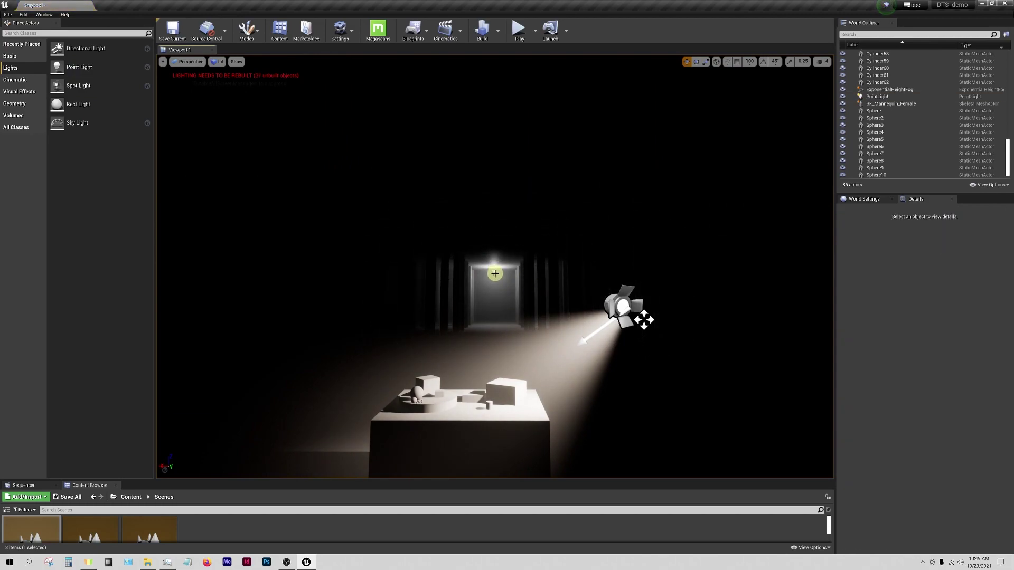
# Enlarge the point light's attenuation radius to reach across the pillar hall and move the light back to Y about 2337
pyautogui.click(486, 280)
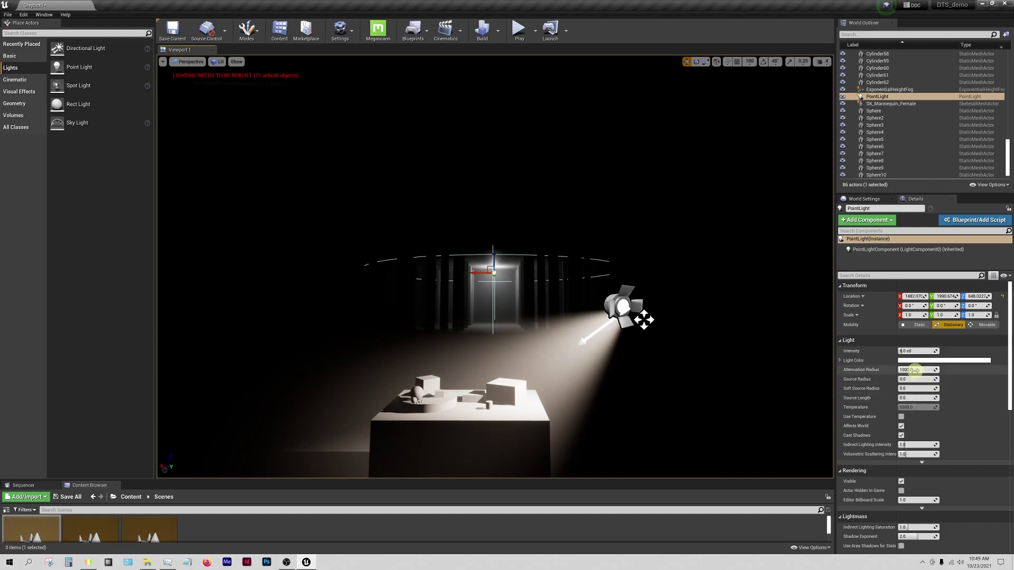
pyautogui.moveTo(915, 370); pyautogui.dragTo(930, 370)
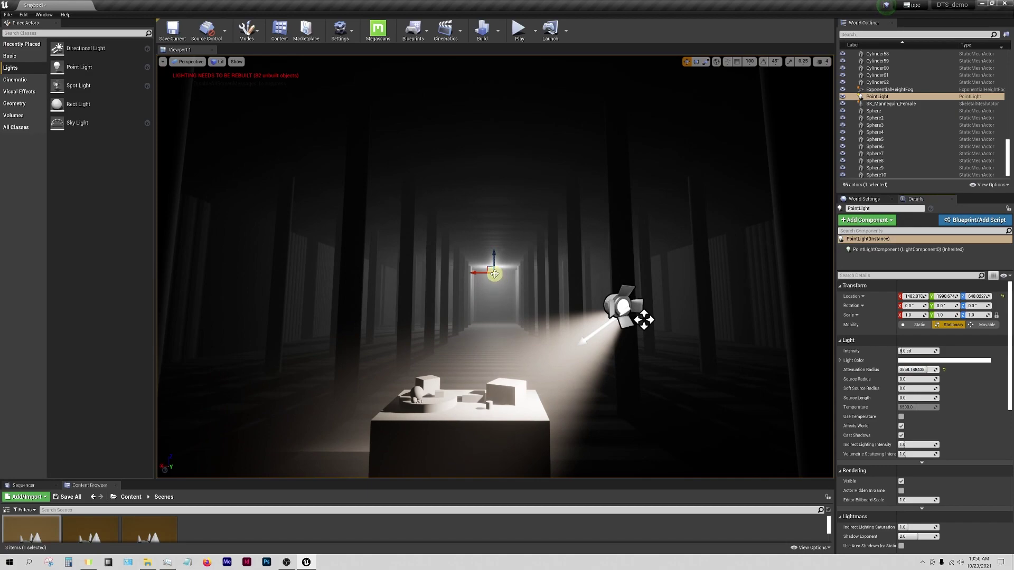
pyautogui.keyDown('ctrl'); pyautogui.moveTo(643, 320); pyautogui.dragTo(644, 320, button='right'); pyautogui.keyUp('ctrl')
pyautogui.moveTo(497, 283); pyautogui.dragTo(495, 277)
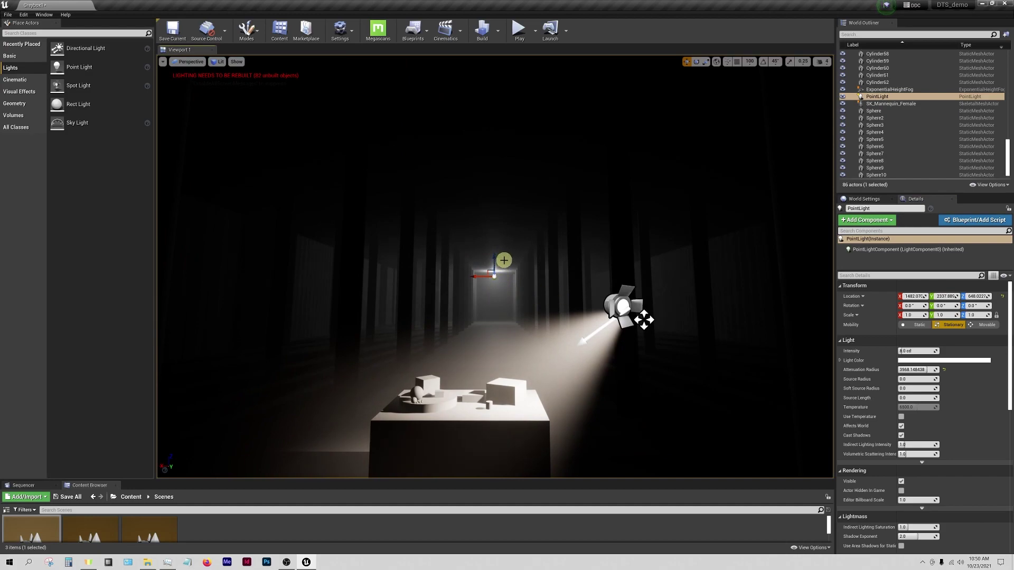
pyautogui.press('Escape')
# Turn off Use Temperature on the spot light and clear the selection
pyautogui.moveTo(528, 303); pyautogui.dragTo(502, 300, button='right')
pyautogui.press('a')
pyautogui.press('w')
pyautogui.press('e')
pyautogui.click(740, 194)
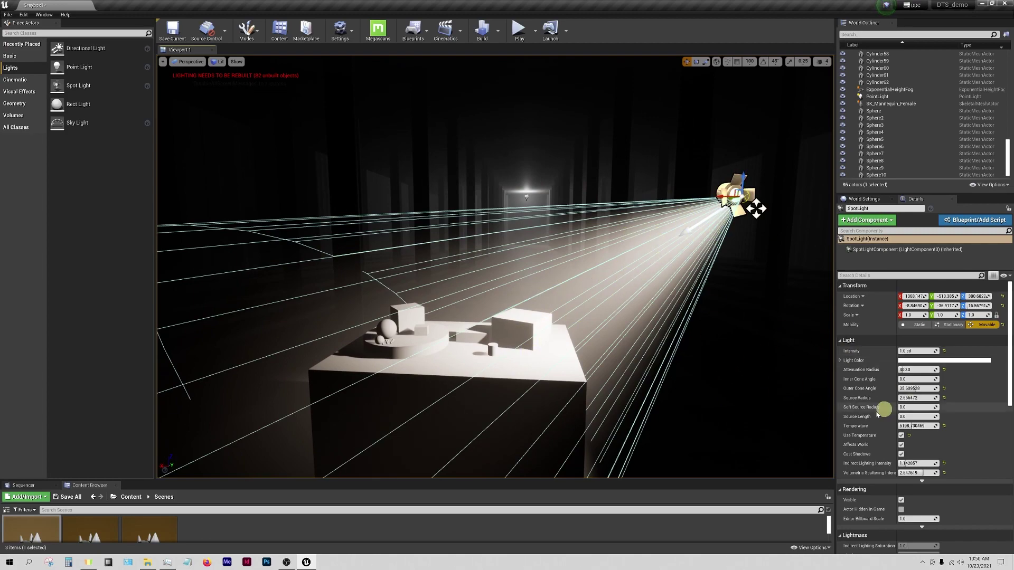
pyautogui.click(533, 291)
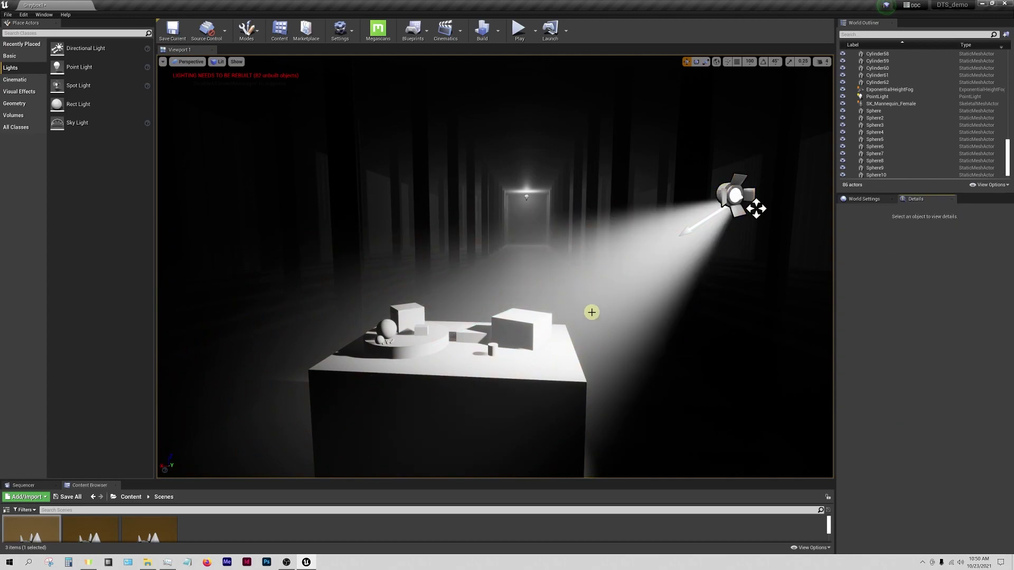
# Set the spot light's intensity to 0.5 cd
pyautogui.moveTo(537, 308); pyautogui.dragTo(555, 294, button='right')
pyautogui.press('s')
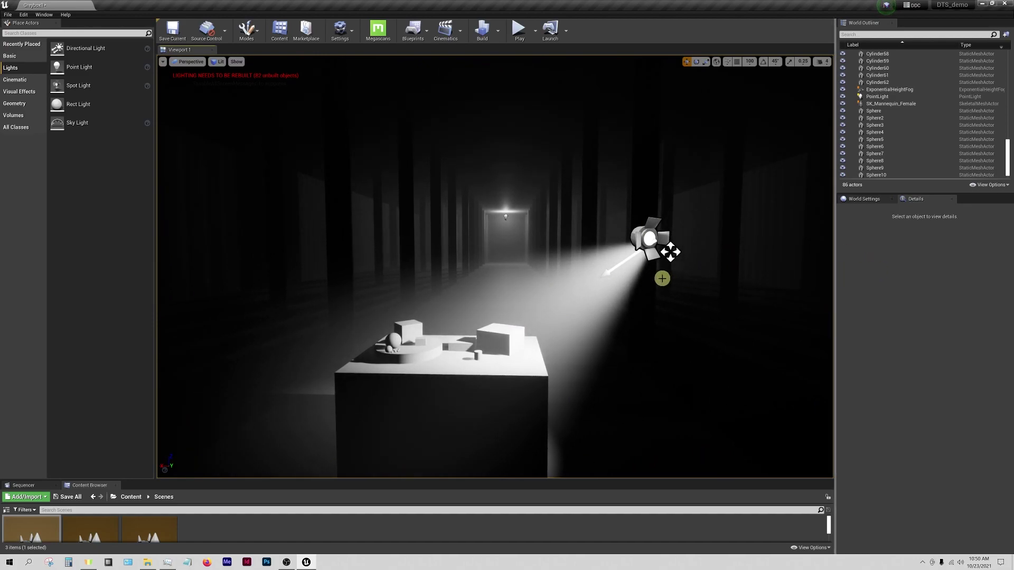
pyautogui.press('s')
pyautogui.moveTo(546, 289)
pyautogui.mouseDown(button='right')
pyautogui.moveTo(530, 293)
pyautogui.moveTo(547, 300)
pyautogui.mouseUp(button='right')
pyautogui.press('d')
pyautogui.press('w')
pyautogui.press('s')
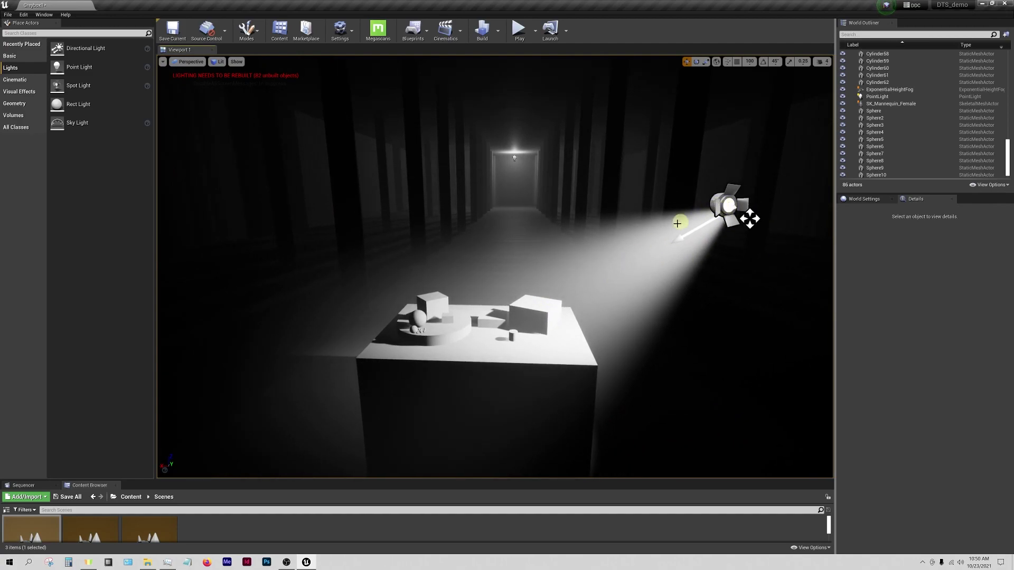
pyautogui.click(727, 207)
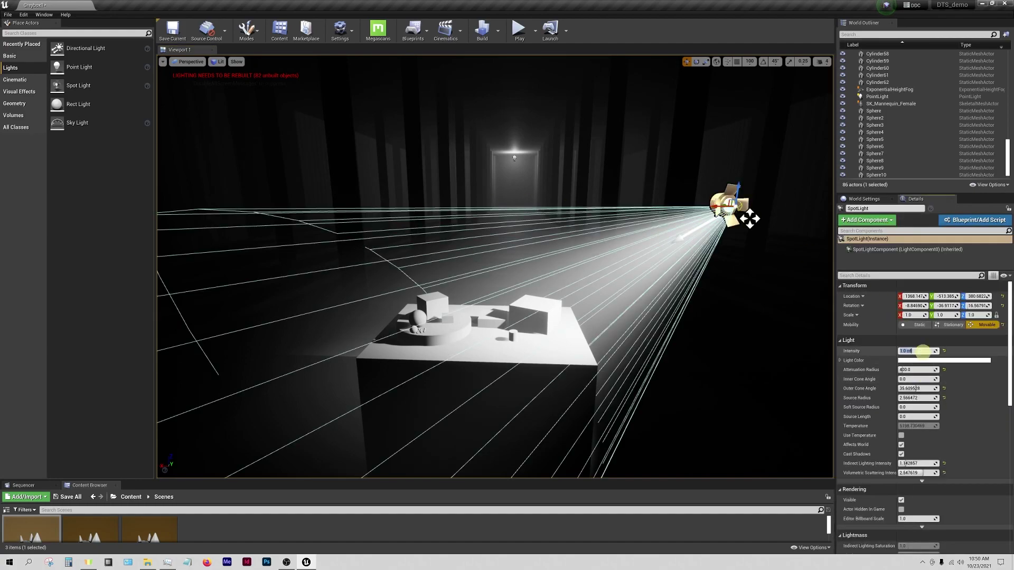
pyautogui.write('0.5')
pyautogui.press('Return')
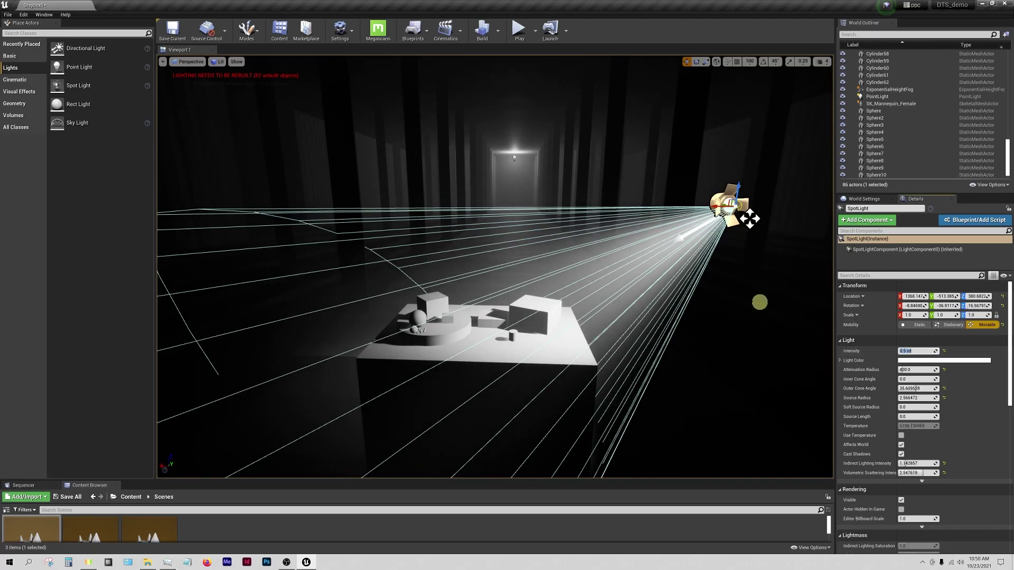
# Move the spot light higher above the table, to about X 1299, Y -514, Z 410, and rotate it slightly
pyautogui.moveTo(750, 218); pyautogui.dragTo(753, 197)
pyautogui.moveTo(587, 294); pyautogui.dragTo(617, 277, button='right')
pyautogui.moveTo(762, 165); pyautogui.dragTo(587, 294, button='right')
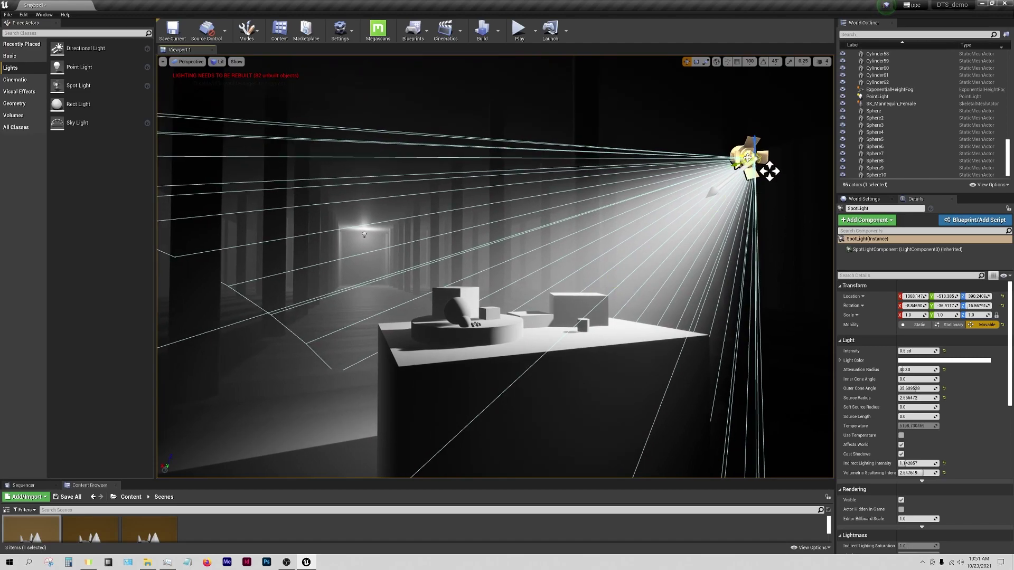
pyautogui.moveTo(770, 171); pyautogui.dragTo(821, 114)
pyautogui.press('e')
pyautogui.click(811, 143)
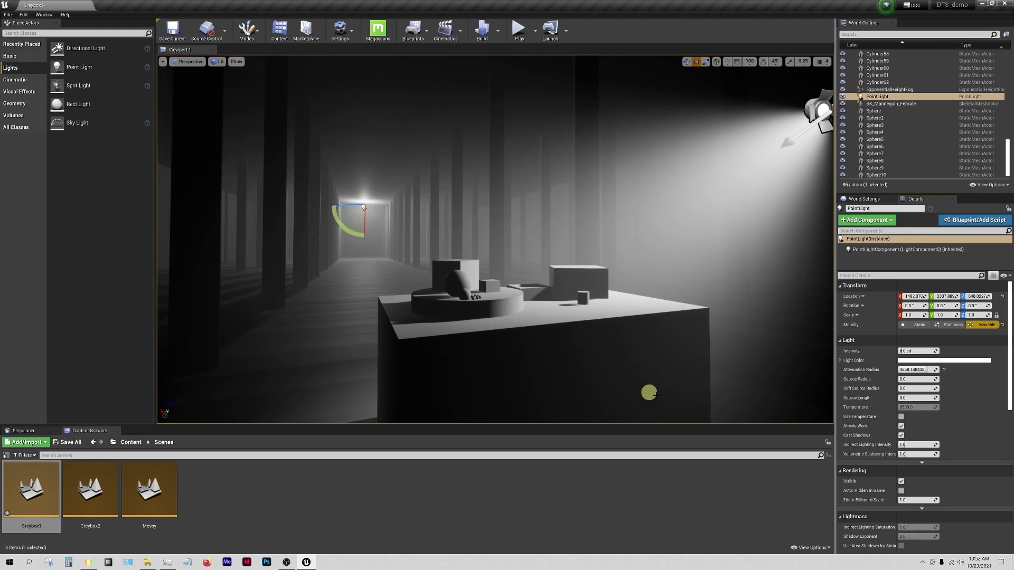
# Expand the point light's advanced light settings and set both Shadow Bias and Shadow Slope Bias to 1.0
pyautogui.scroll(-1, 964, 402)
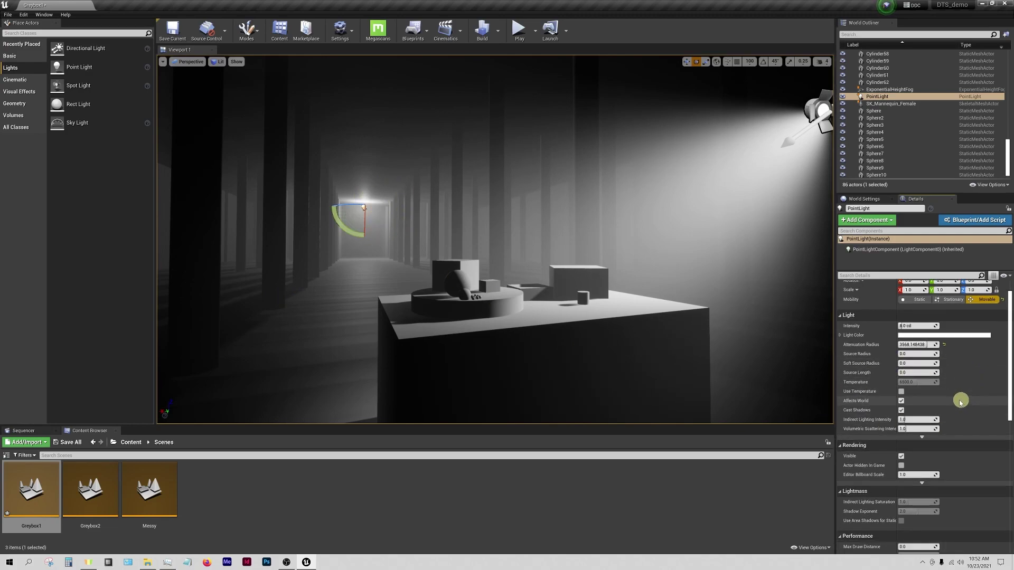
pyautogui.scroll(-1, 929, 417)
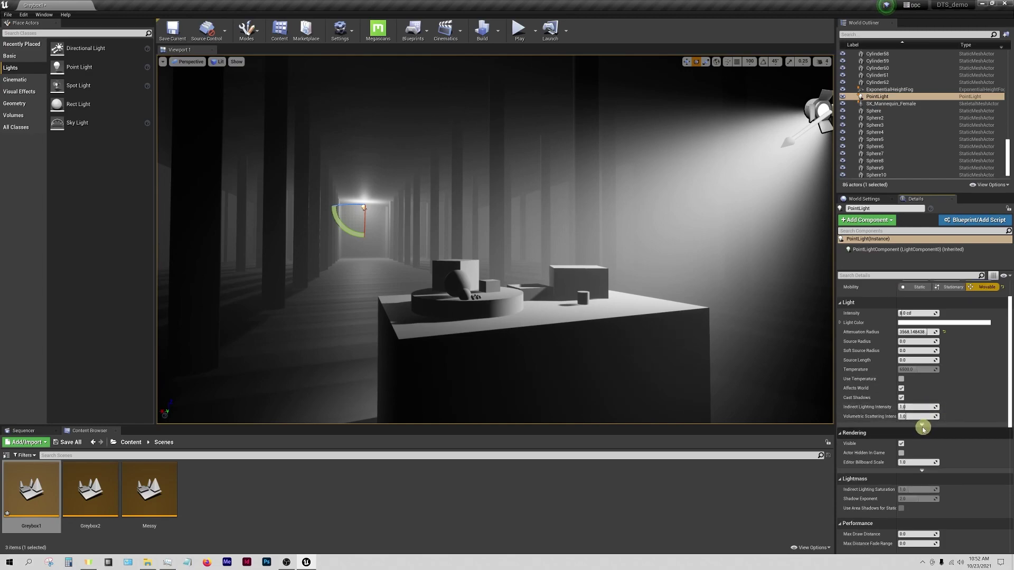
pyautogui.click(921, 427)
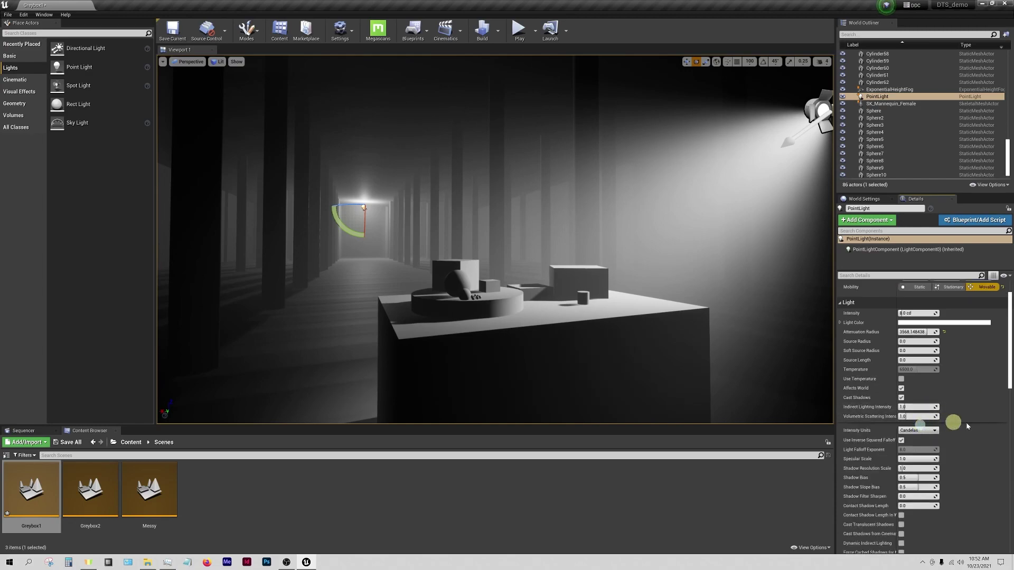
pyautogui.scroll(-1, 974, 425)
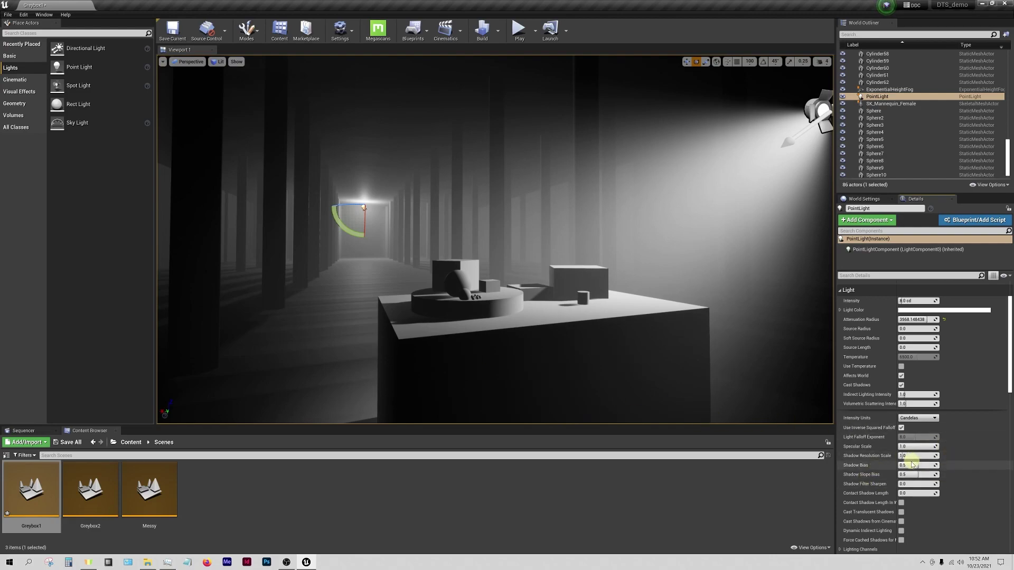
pyautogui.scroll(-1, 921, 443)
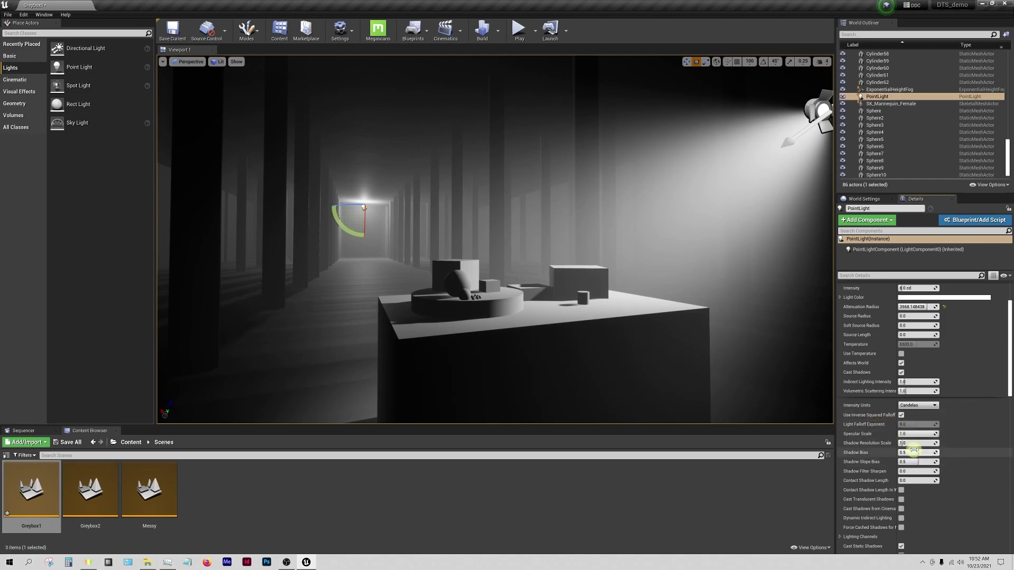
pyautogui.moveTo(947, 455); pyautogui.dragTo(909, 452)
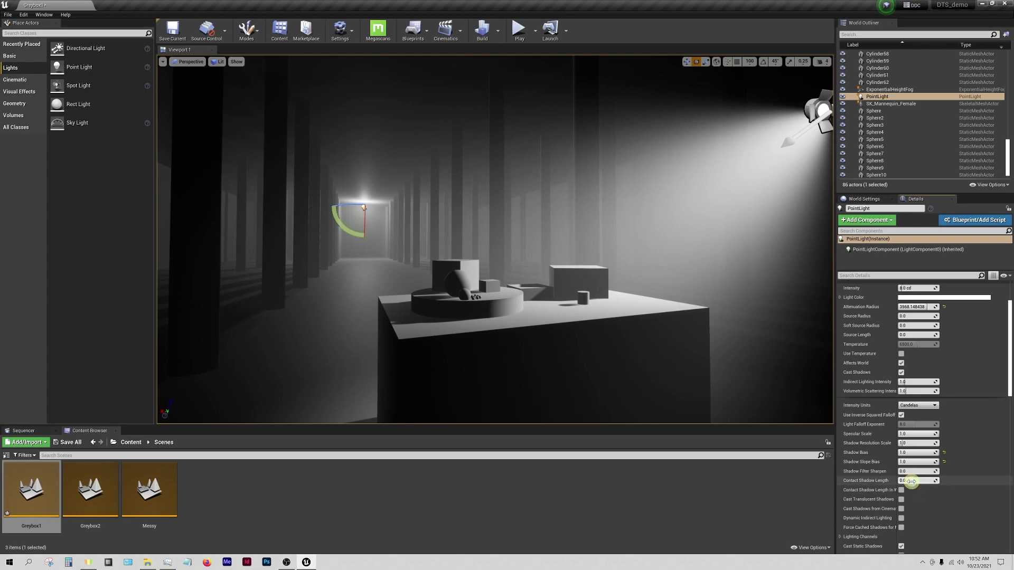
pyautogui.moveTo(911, 482)
pyautogui.mouseDown()
pyautogui.moveTo(921, 481)
pyautogui.moveTo(912, 481)
pyautogui.mouseUp()
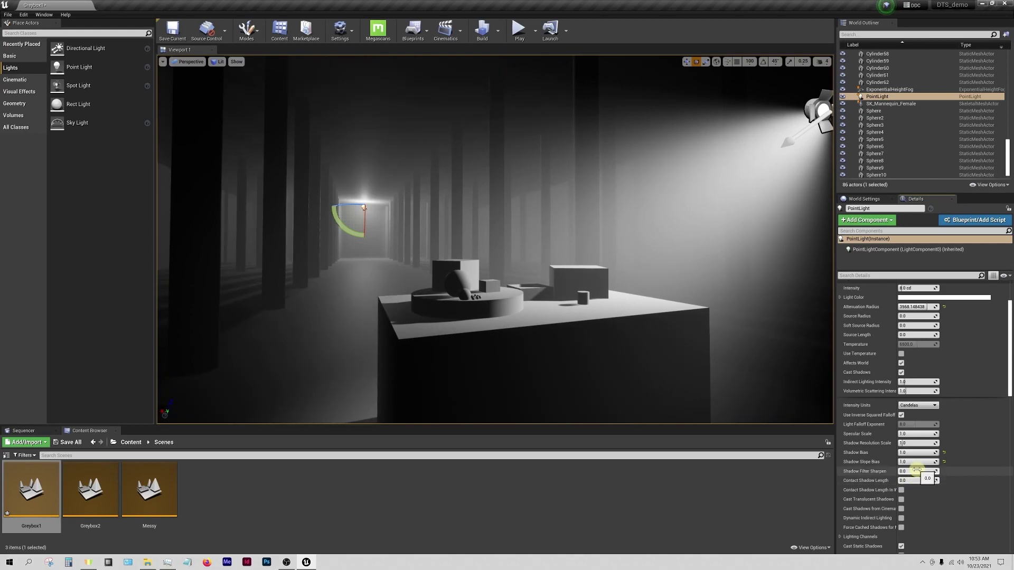
pyautogui.click(322, 335)
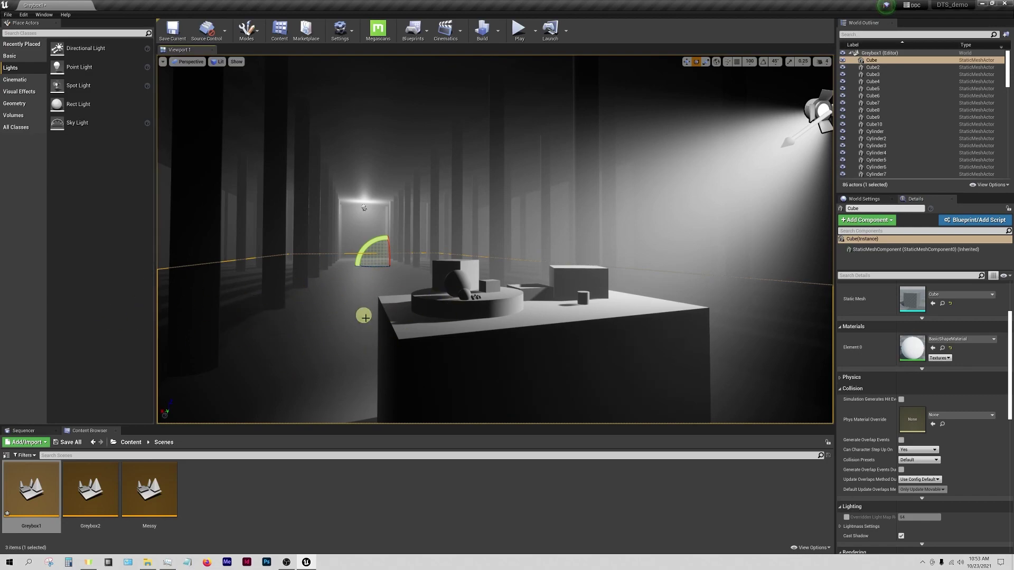
pyautogui.press('Escape')
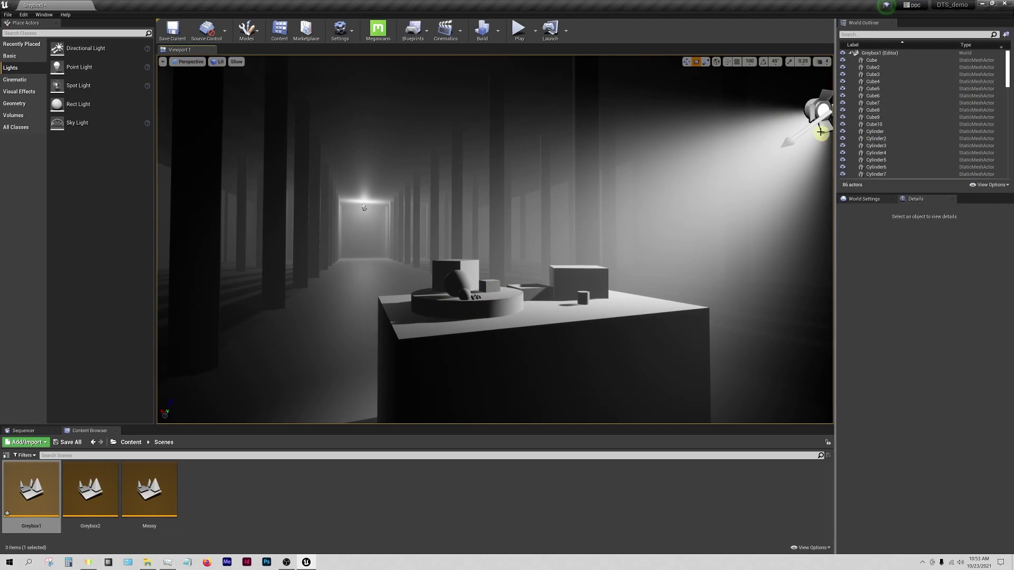
# Select the spot light and expand its advanced light settings down to the shadow options
pyautogui.click(822, 111)
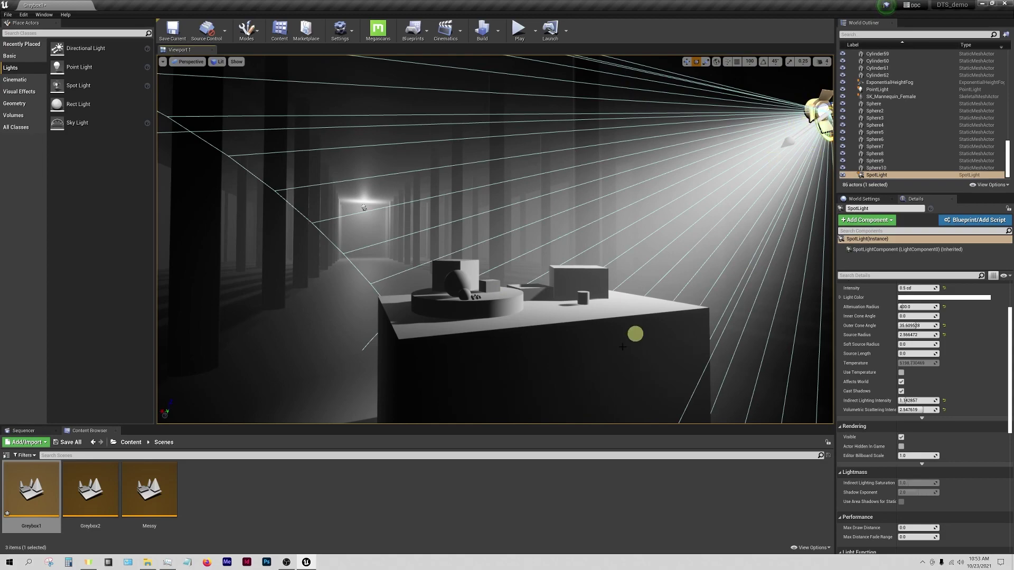
pyautogui.scroll(2, 889, 364)
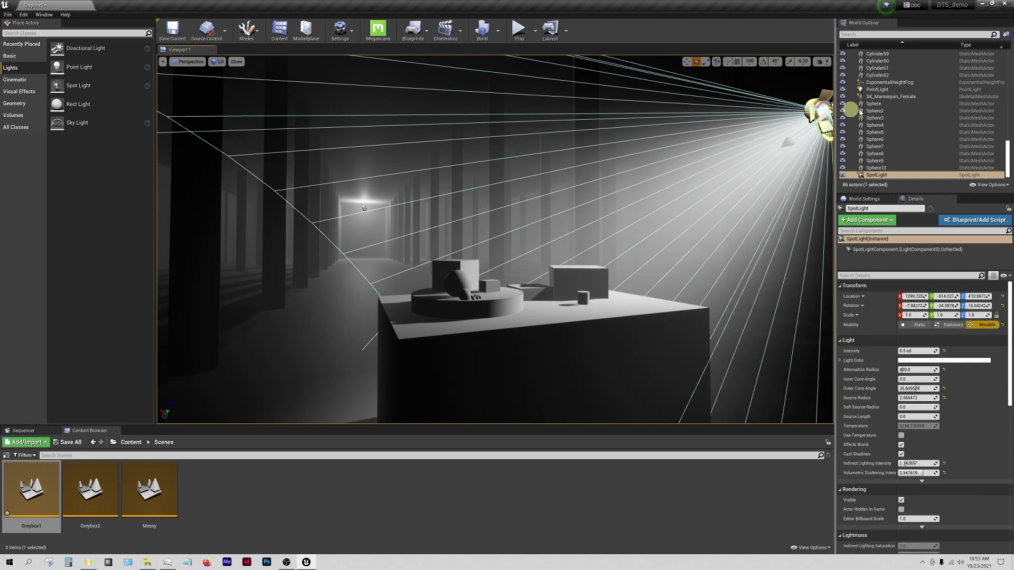
pyautogui.click(917, 481)
pyautogui.scroll(-3, 919, 465)
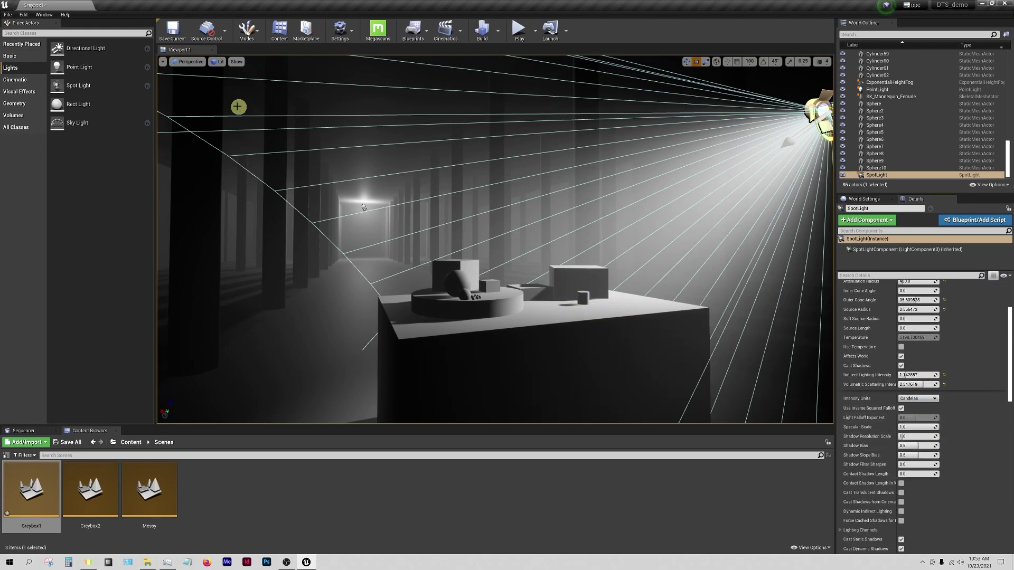
# Lower the spot light's Shadow Bias to about 0.087 to tighten the contact shadows of the objects on the table
pyautogui.press('w')
pyautogui.moveTo(597, 310); pyautogui.dragTo(556, 310, button='right')
pyautogui.scroll(10, 561, 307)
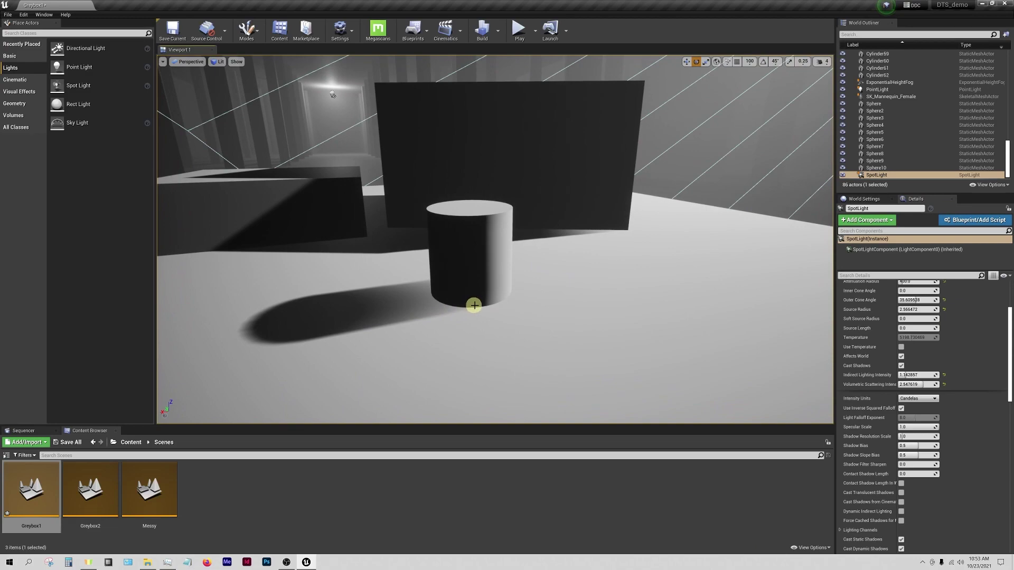
pyautogui.press('s')
pyautogui.moveTo(489, 302); pyautogui.dragTo(518, 322, button='right')
pyautogui.press('w')
pyautogui.press('s')
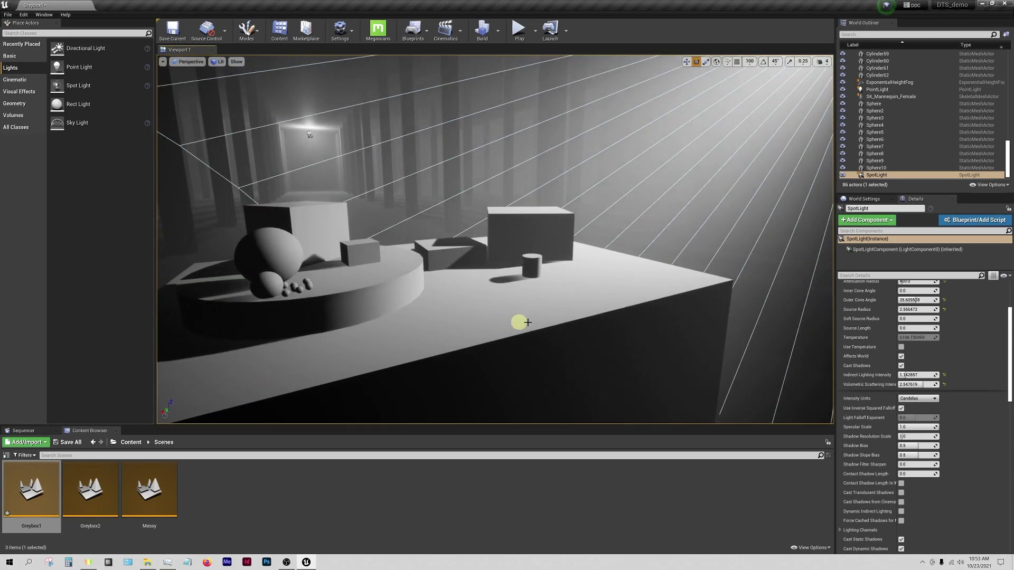
pyautogui.moveTo(901, 449)
pyautogui.mouseDown()
pyautogui.moveTo(921, 446)
pyautogui.moveTo(901, 446)
pyautogui.mouseUp()
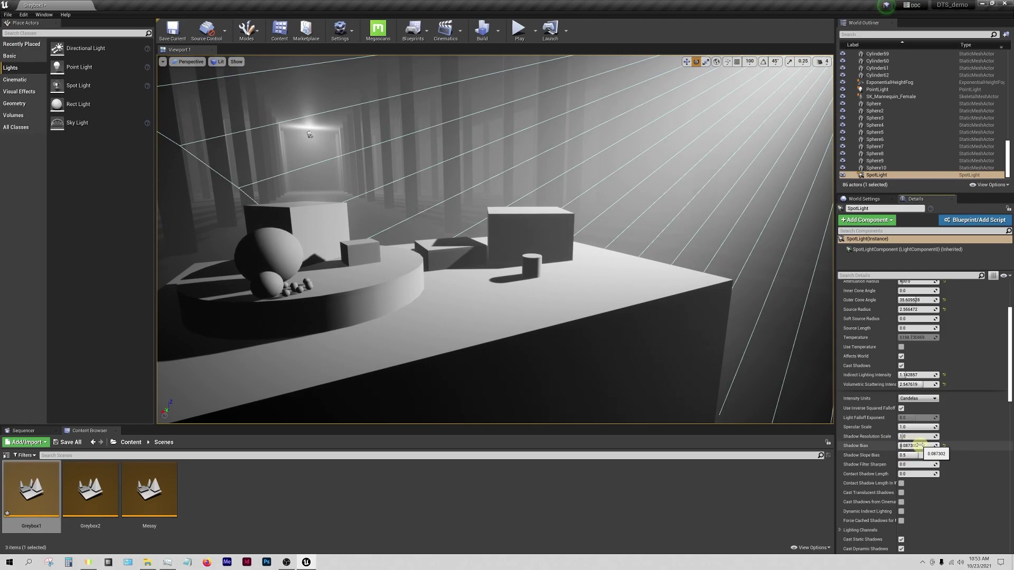
pyautogui.scroll(-6, 602, 333)
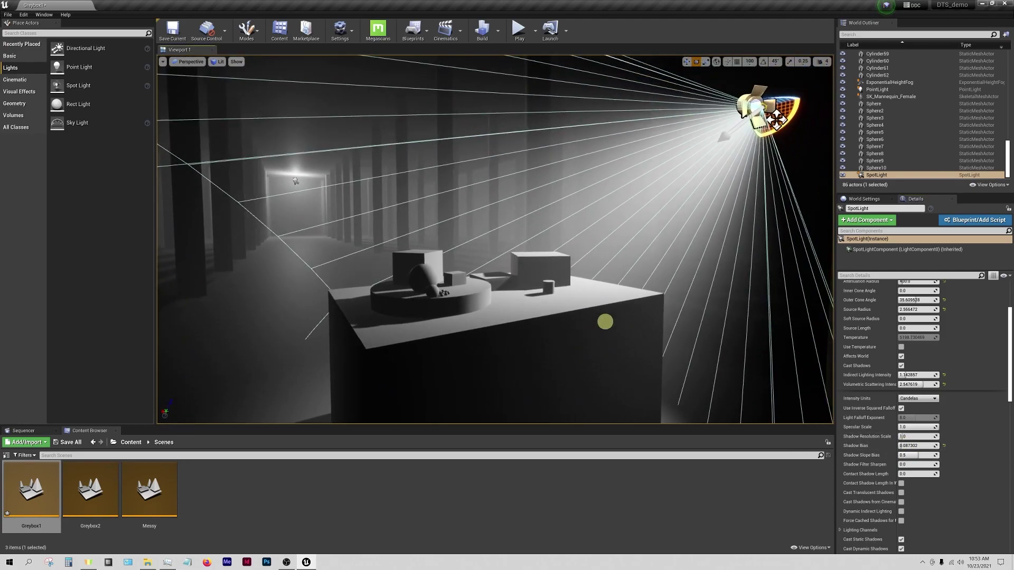
pyautogui.press('q')
pyautogui.moveTo(605, 322); pyautogui.dragTo(604, 319, button='right')
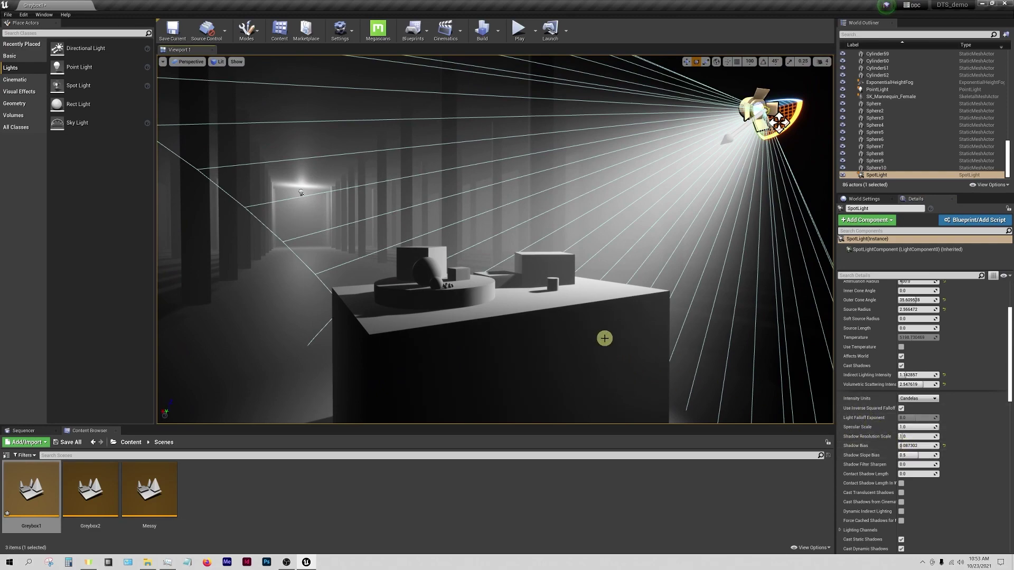
pyautogui.moveTo(559, 335); pyautogui.dragTo(636, 391)
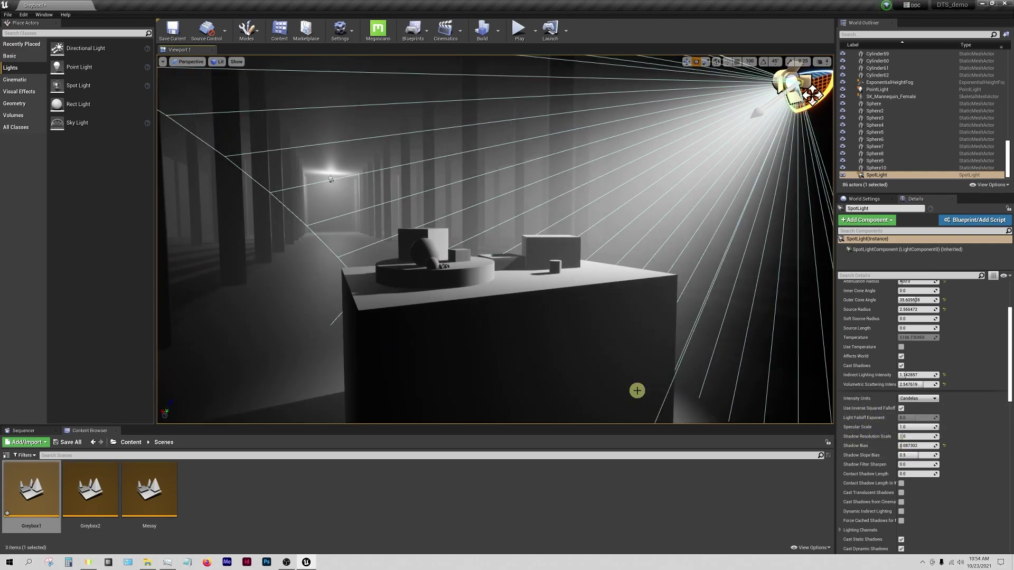
# Deselect the spot light, select the low box, large box and small cylinder on the table, and rotate them together into a new arrangement
pyautogui.click(675, 254)
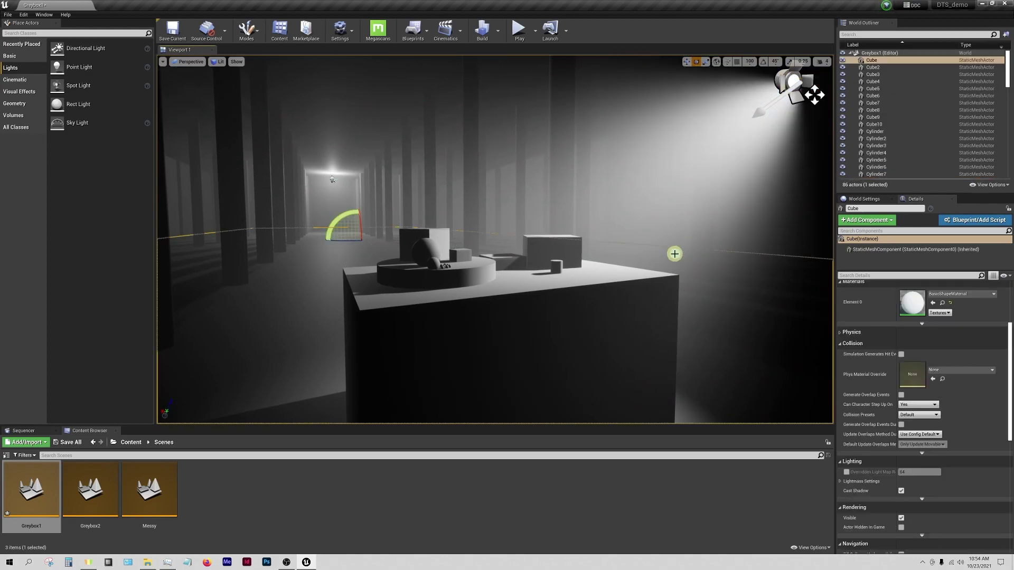
pyautogui.press('Escape')
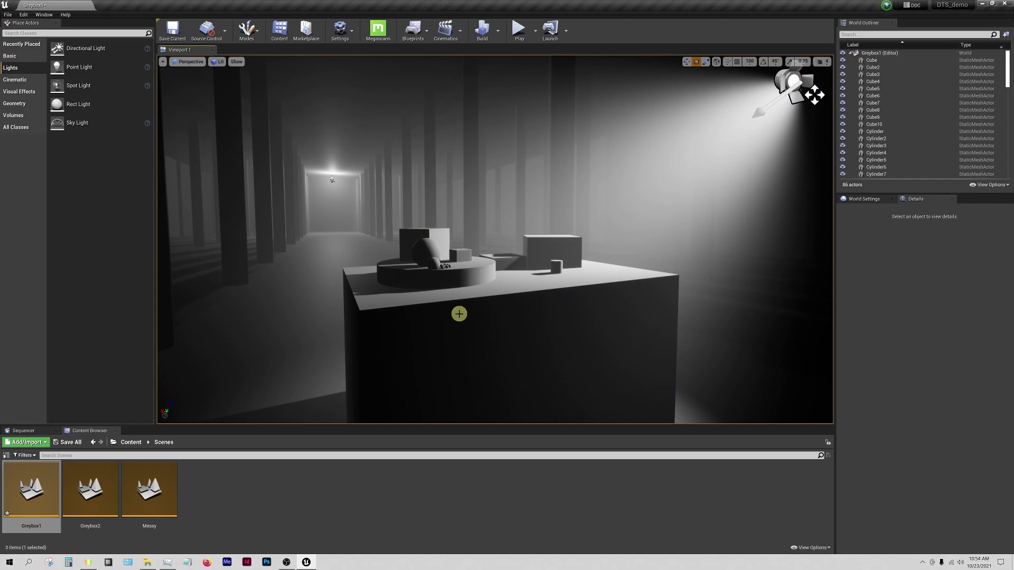
pyautogui.moveTo(453, 282); pyautogui.dragTo(453, 274)
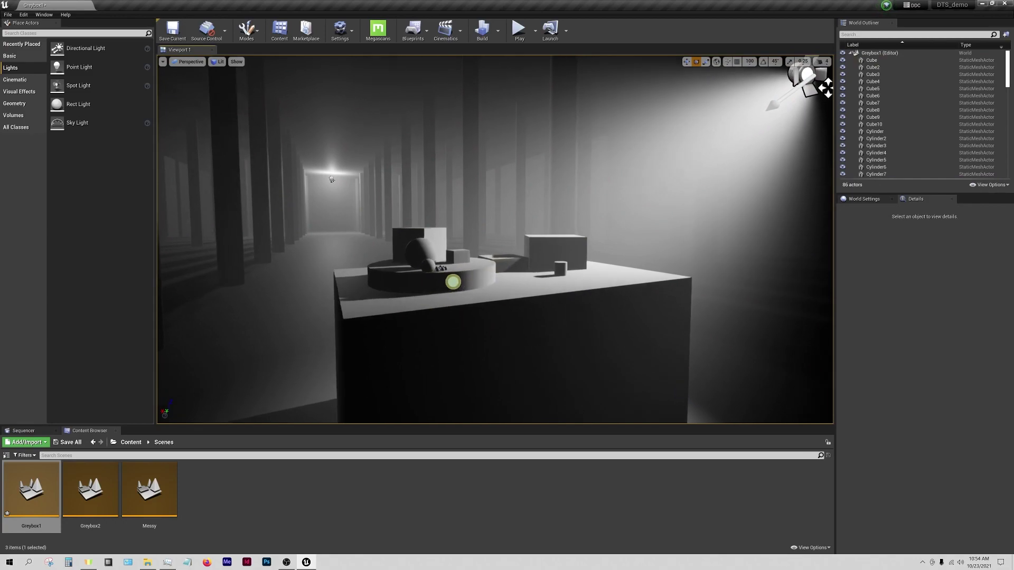
pyautogui.scroll(5, 453, 281)
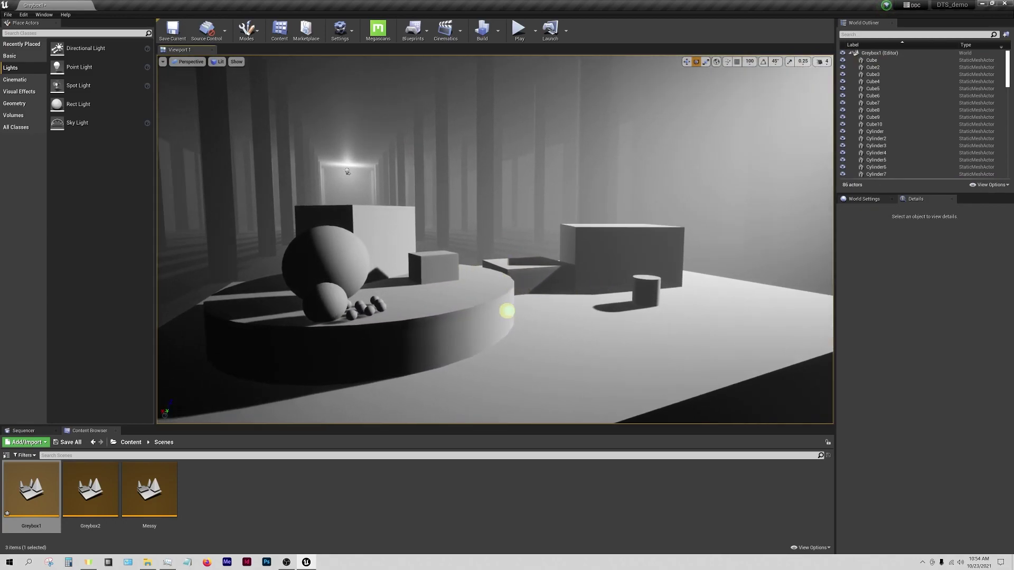
pyautogui.scroll(-6, 347, 172)
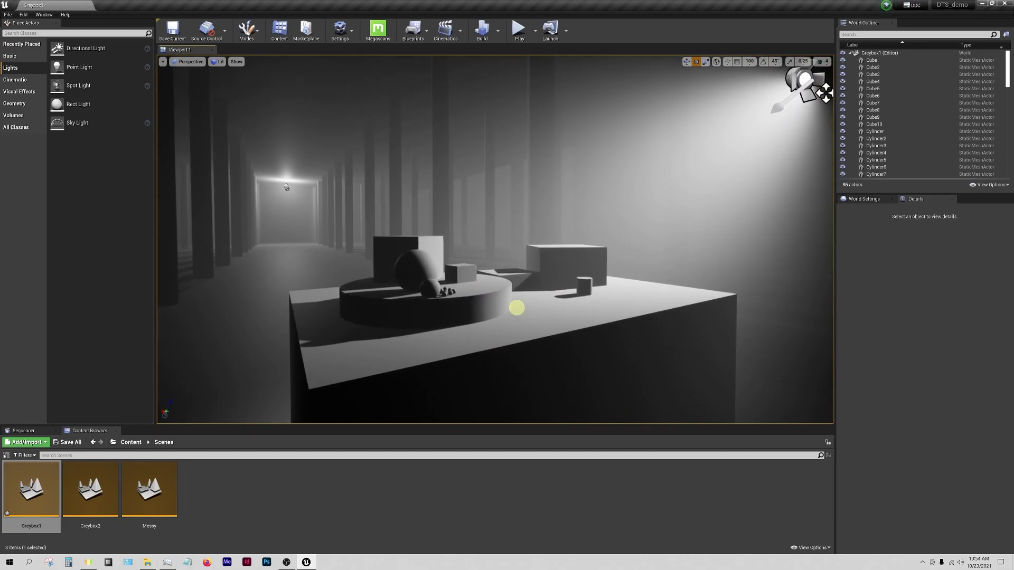
pyautogui.moveTo(516, 308); pyautogui.dragTo(508, 310, button='right')
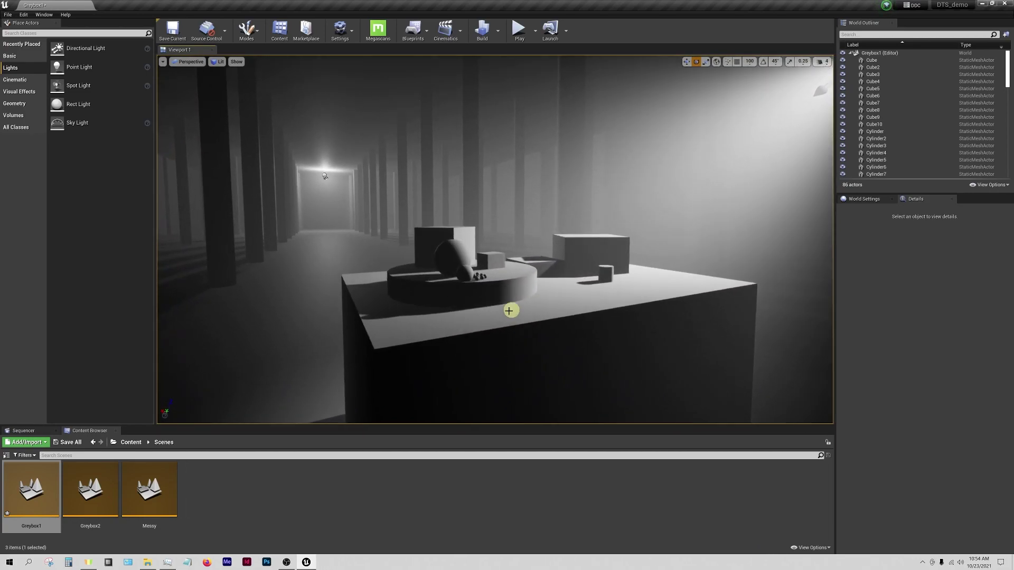
pyautogui.click(543, 267)
pyautogui.keyDown('ctrl'); pyautogui.click(577, 254); pyautogui.keyUp('ctrl')
pyautogui.keyDown('ctrl'); pyautogui.click(607, 277); pyautogui.keyUp('ctrl')
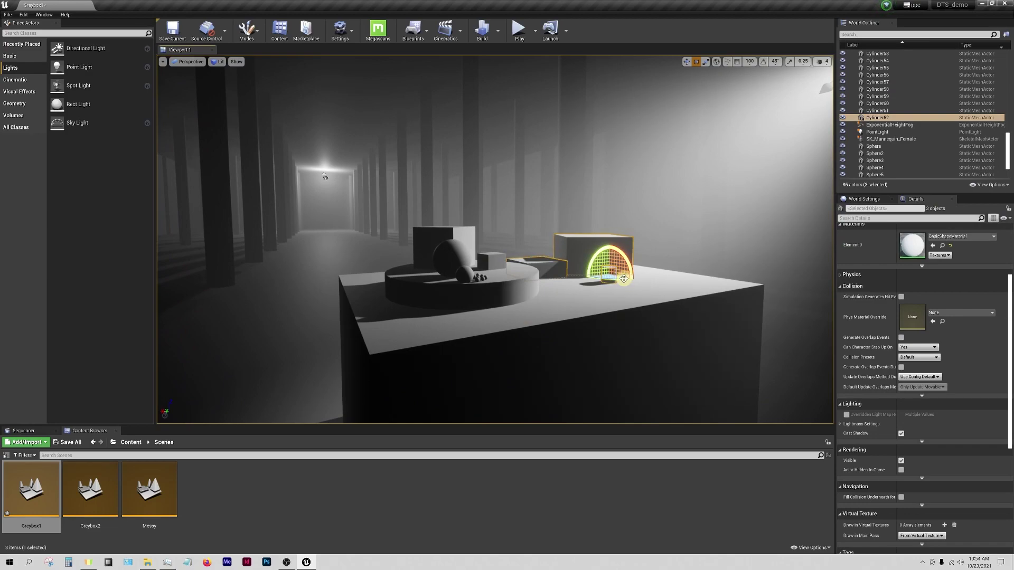
pyautogui.moveTo(624, 279)
pyautogui.mouseDown()
pyautogui.moveTo(602, 276)
pyautogui.moveTo(638, 274)
pyautogui.mouseUp()
pyautogui.press('w')
pyautogui.press('Escape')
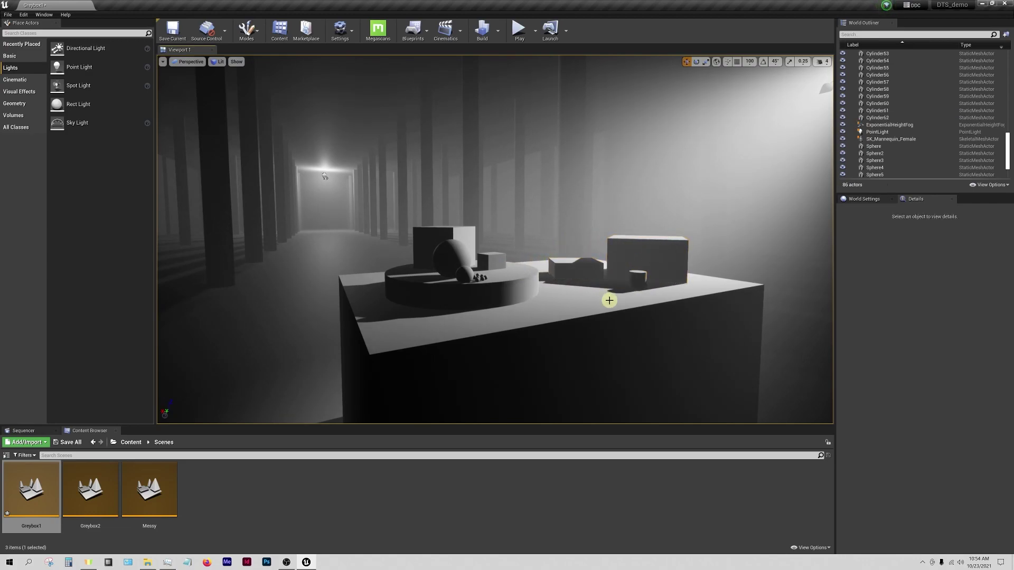
# Nudge the low box farther back beside the large box and shift the small cylinder slightly along the large box's front
pyautogui.click(580, 272)
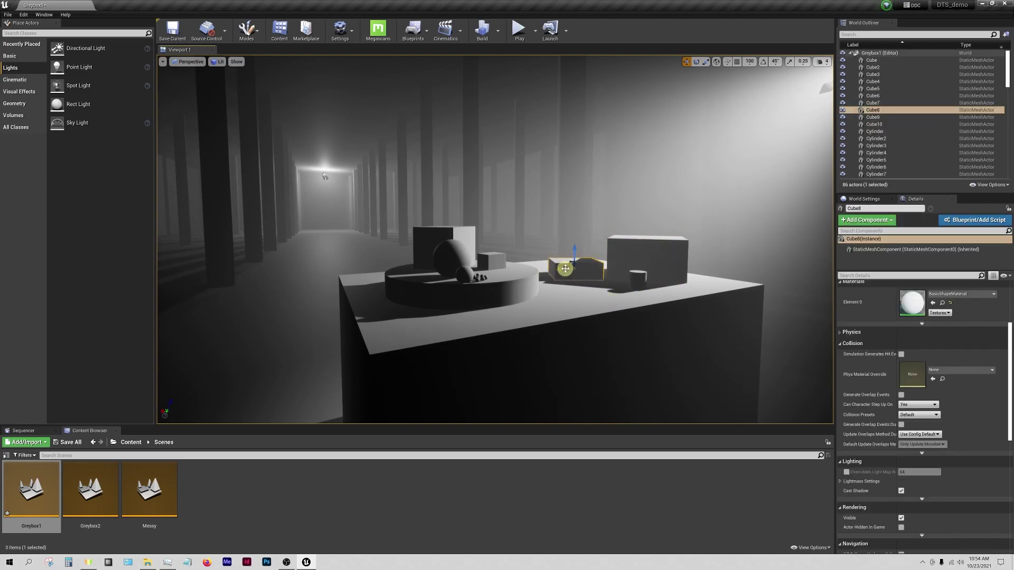
pyautogui.moveTo(567, 268); pyautogui.dragTo(570, 266)
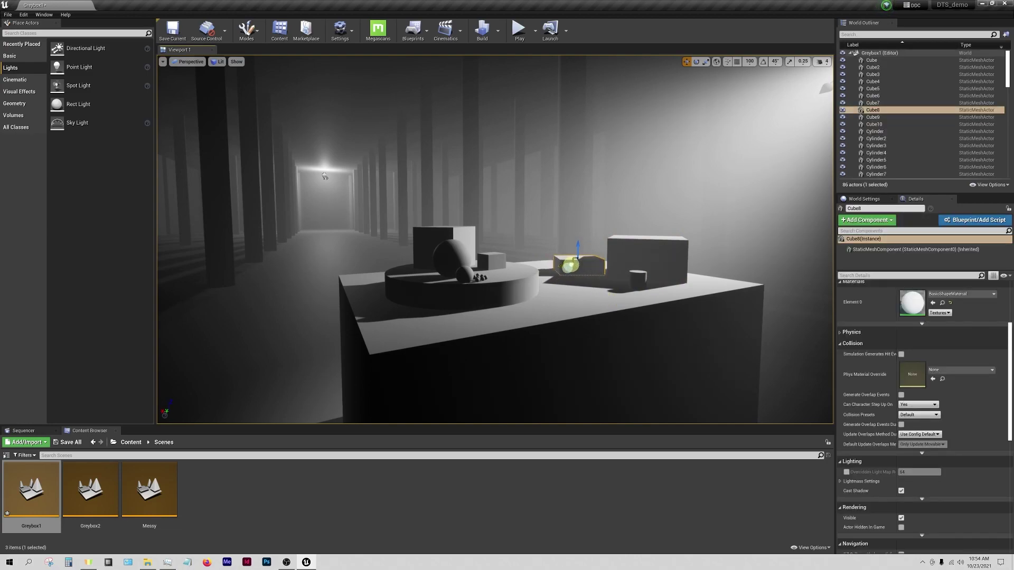
pyautogui.press('Escape')
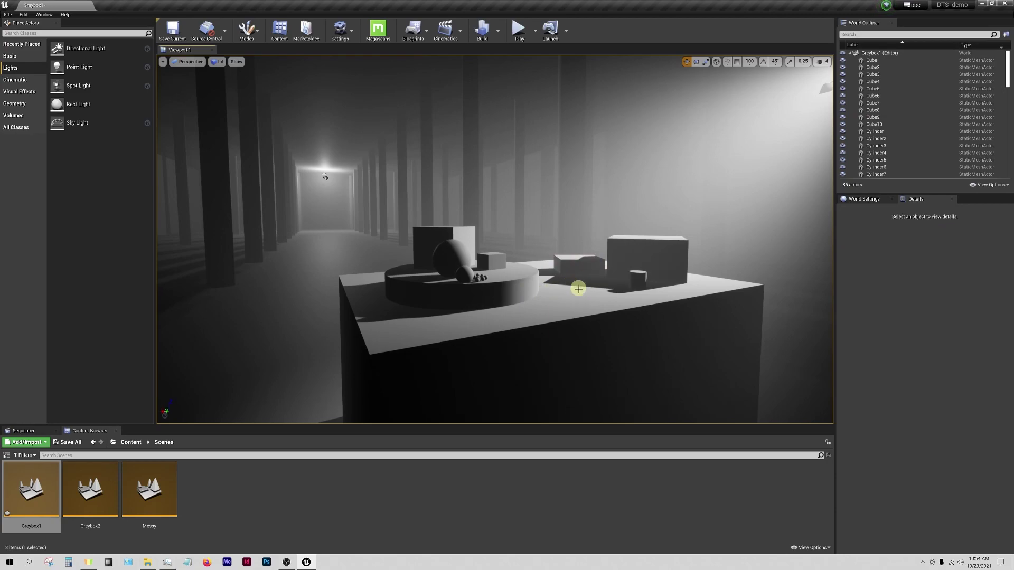
pyautogui.click(638, 283)
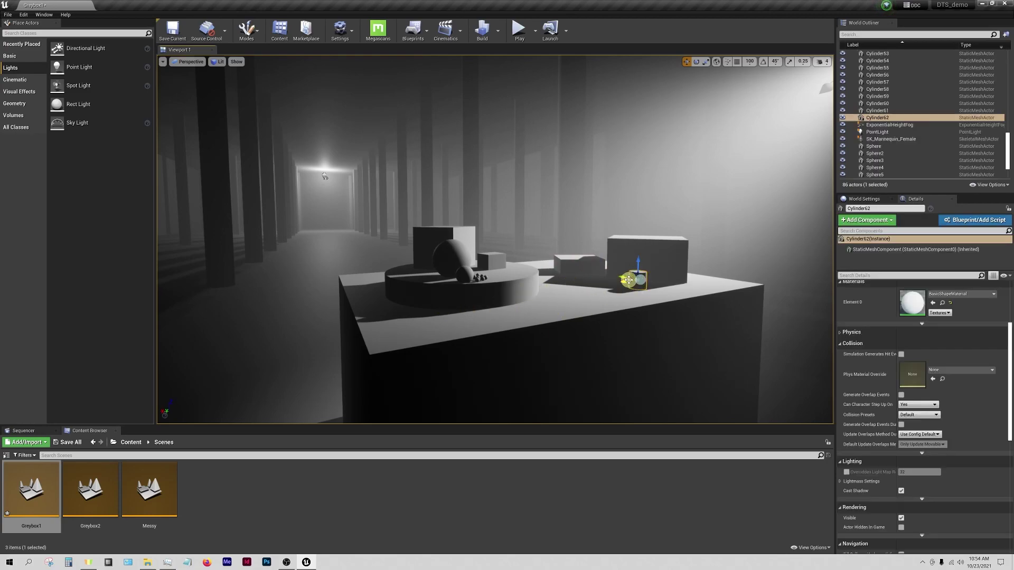
pyautogui.moveTo(628, 280); pyautogui.dragTo(624, 278)
pyautogui.click(627, 302)
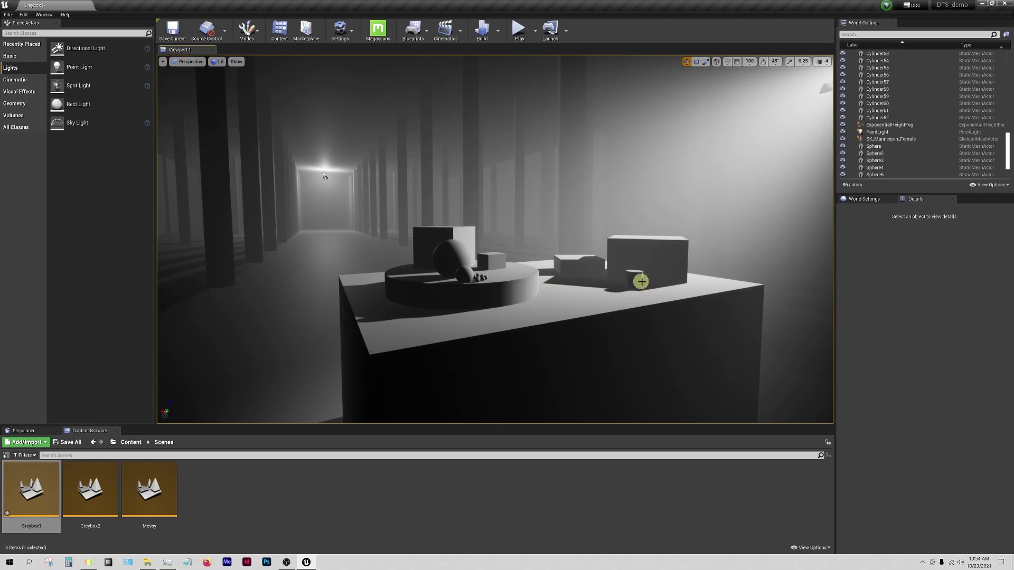
# Move the low box slightly closer to the large box and slide the small cylinder toward the middle of the large box's front
pyautogui.click(584, 265)
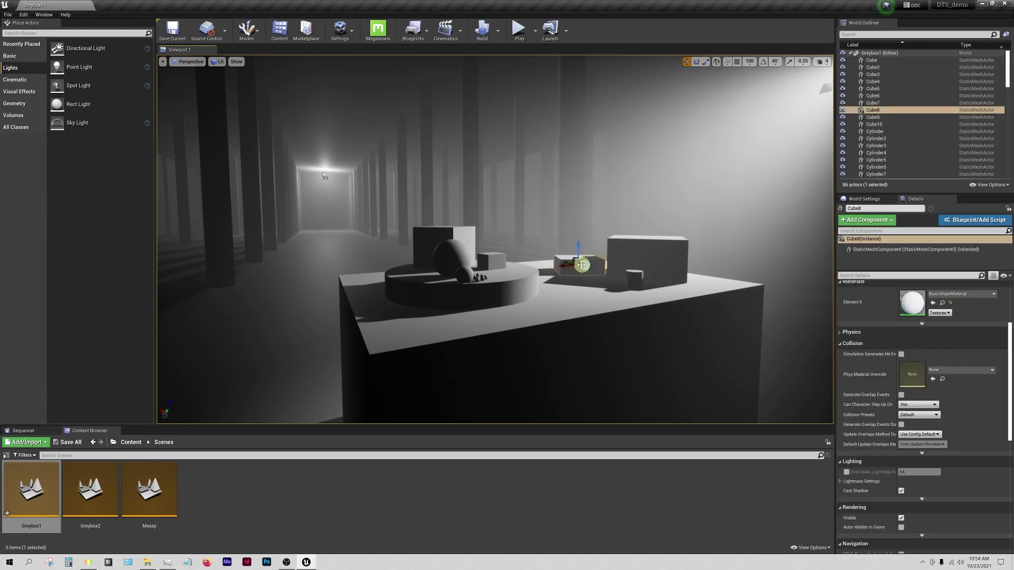
pyautogui.click(686, 228)
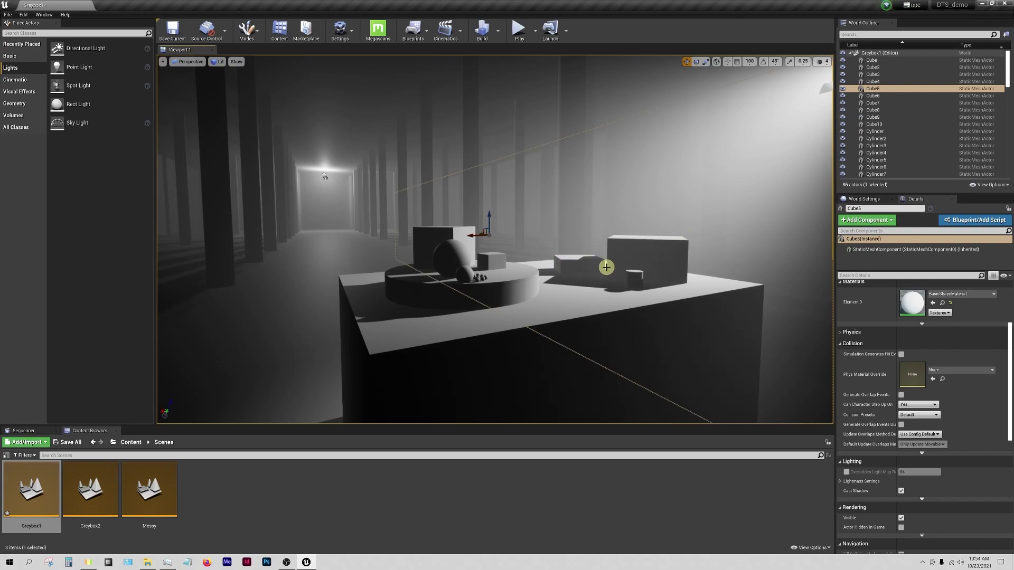
pyautogui.click(577, 270)
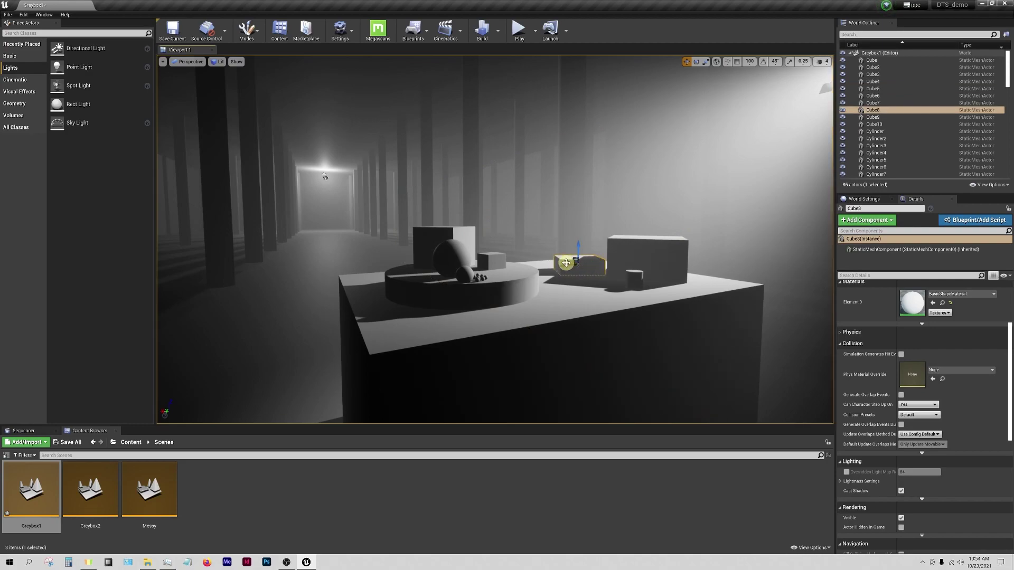
pyautogui.press('Escape')
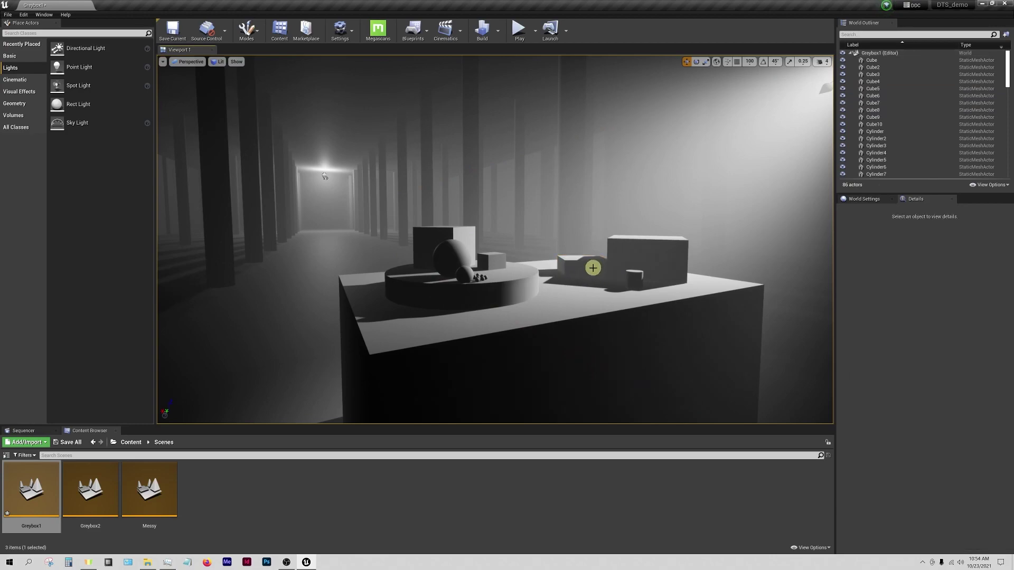
pyautogui.click(632, 282)
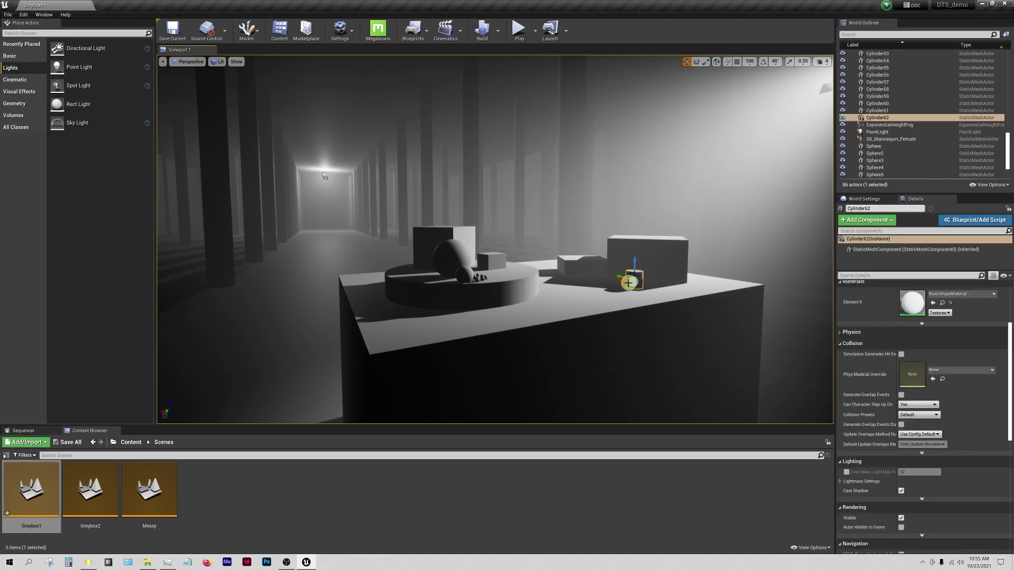
pyautogui.moveTo(617, 276); pyautogui.dragTo(627, 280)
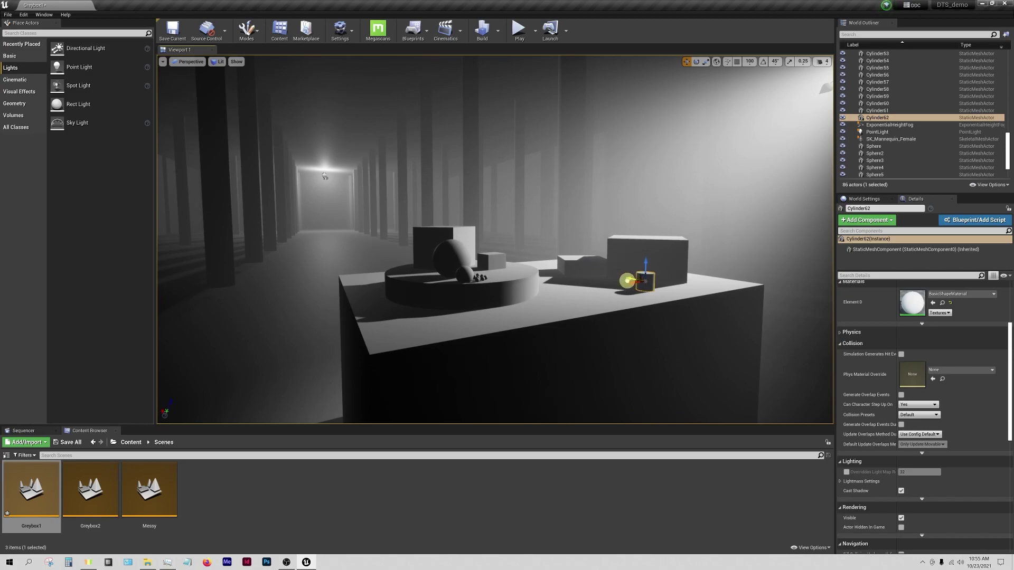
pyautogui.press('Escape')
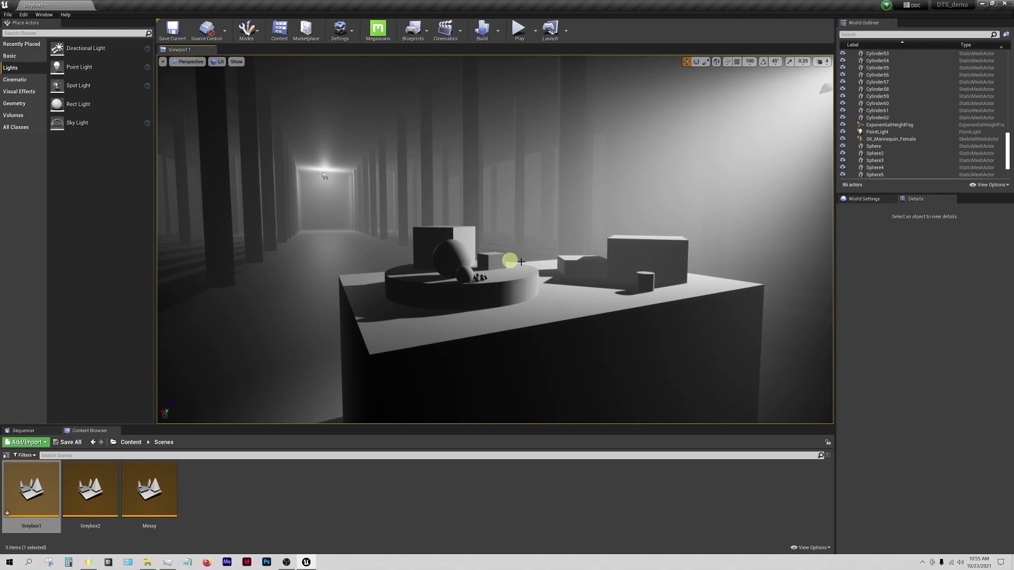
# Select the round platform with all the spheres and both boxes on it, and rotate the whole group slightly
pyautogui.click(477, 286)
pyautogui.press('f')
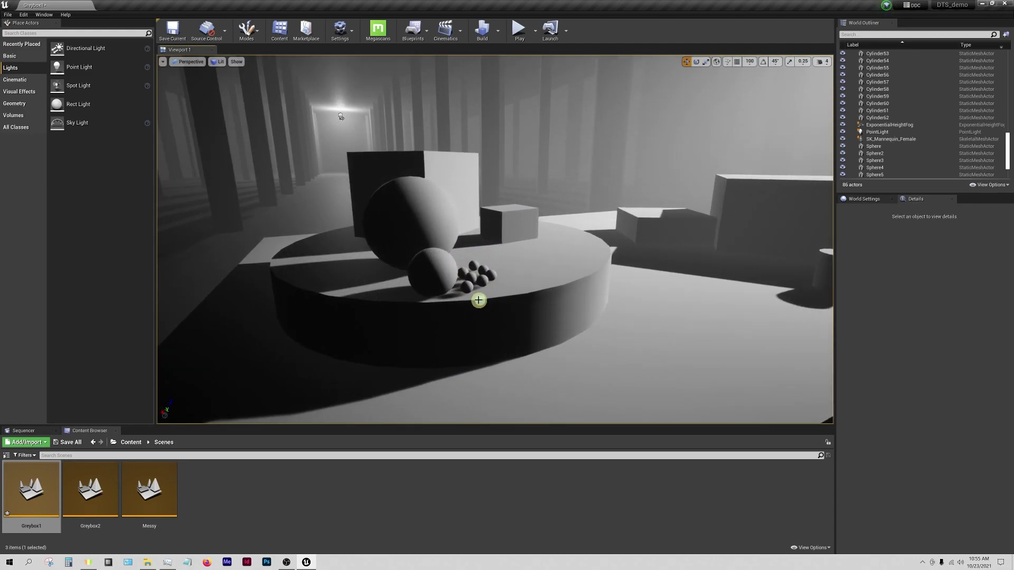
pyautogui.keyDown('shift'); pyautogui.click(469, 280); pyautogui.keyUp('shift')
pyautogui.keyDown('shift'); pyautogui.click(466, 288); pyautogui.keyUp('shift')
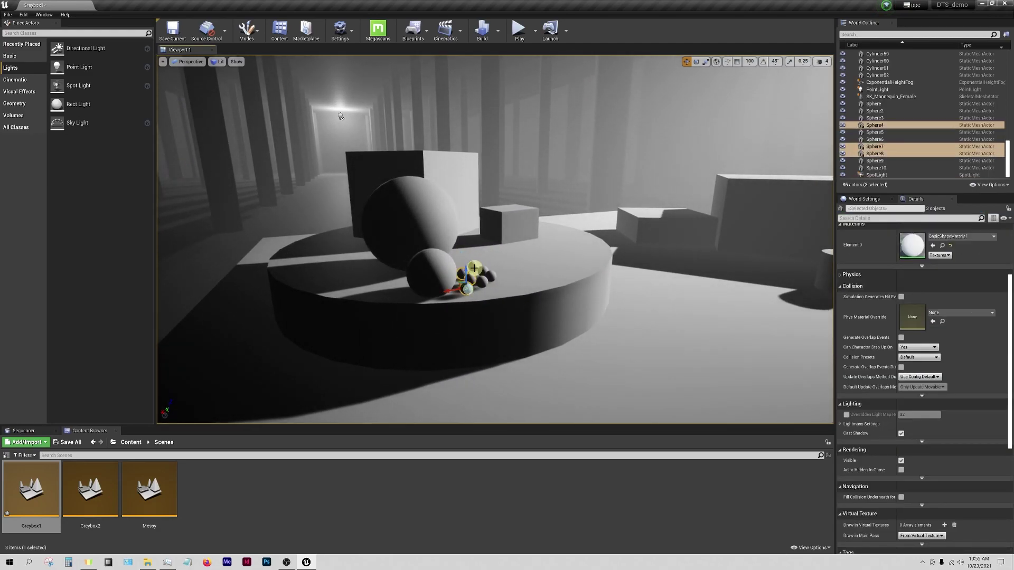
pyautogui.keyDown('shift'); pyautogui.click(474, 267); pyautogui.keyUp('shift')
pyautogui.keyDown('shift'); pyautogui.click(482, 271); pyautogui.keyUp('shift')
pyautogui.keyDown('shift'); pyautogui.click(481, 282); pyautogui.keyUp('shift')
pyautogui.keyDown('shift'); pyautogui.click(490, 277); pyautogui.keyUp('shift')
pyautogui.keyDown('shift'); pyautogui.click(441, 283); pyautogui.keyUp('shift')
pyautogui.keyDown('shift'); pyautogui.click(433, 224); pyautogui.keyUp('shift')
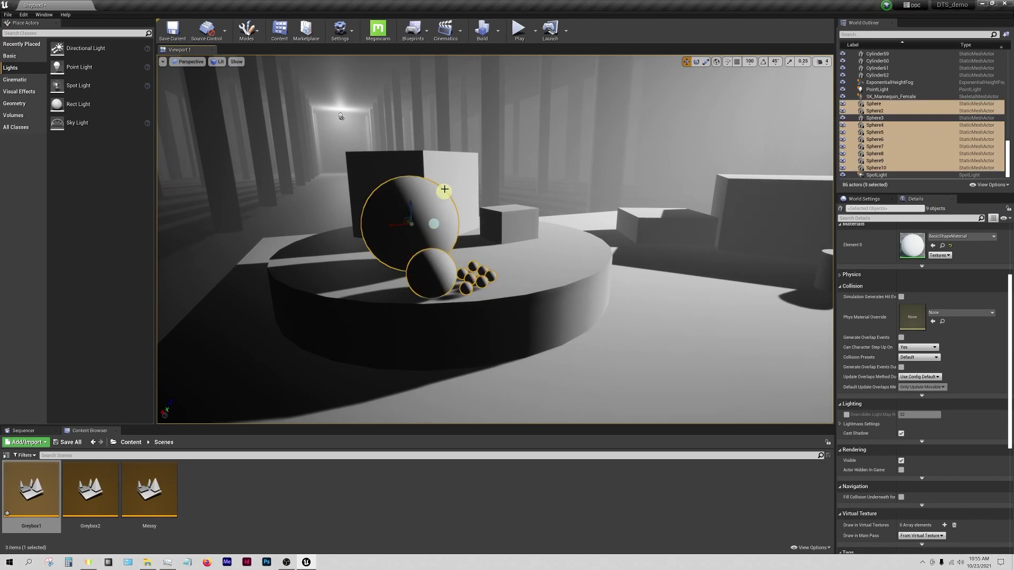
pyautogui.keyDown('shift'); pyautogui.click(447, 182); pyautogui.keyUp('shift')
pyautogui.keyDown('shift'); pyautogui.click(506, 226); pyautogui.keyUp('shift')
pyautogui.keyDown('ctrl'); pyautogui.click(522, 293); pyautogui.keyUp('ctrl')
pyautogui.press('f')
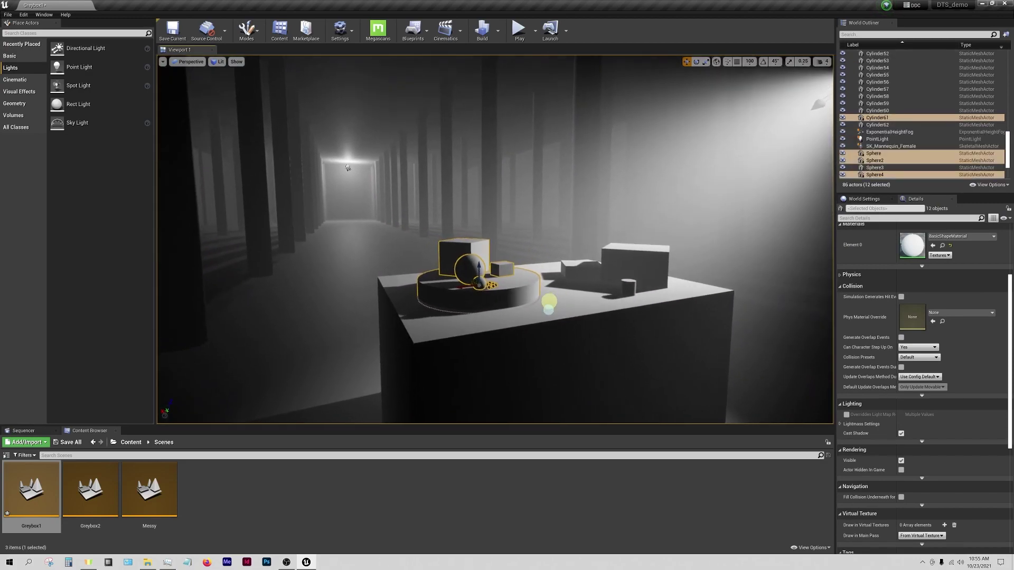
pyautogui.press('e')
pyautogui.moveTo(479, 267); pyautogui.dragTo(462, 264)
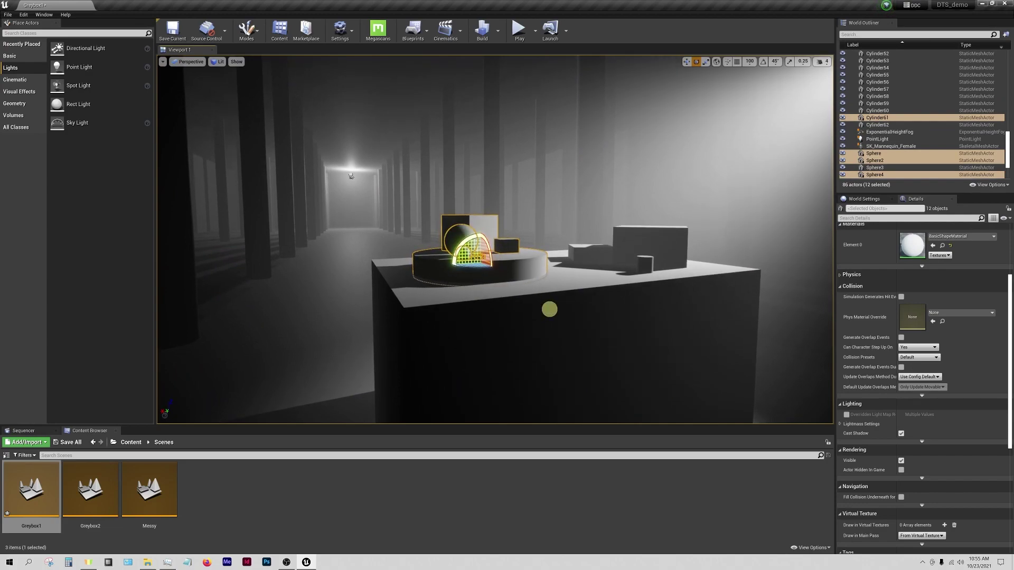
pyautogui.press('Escape')
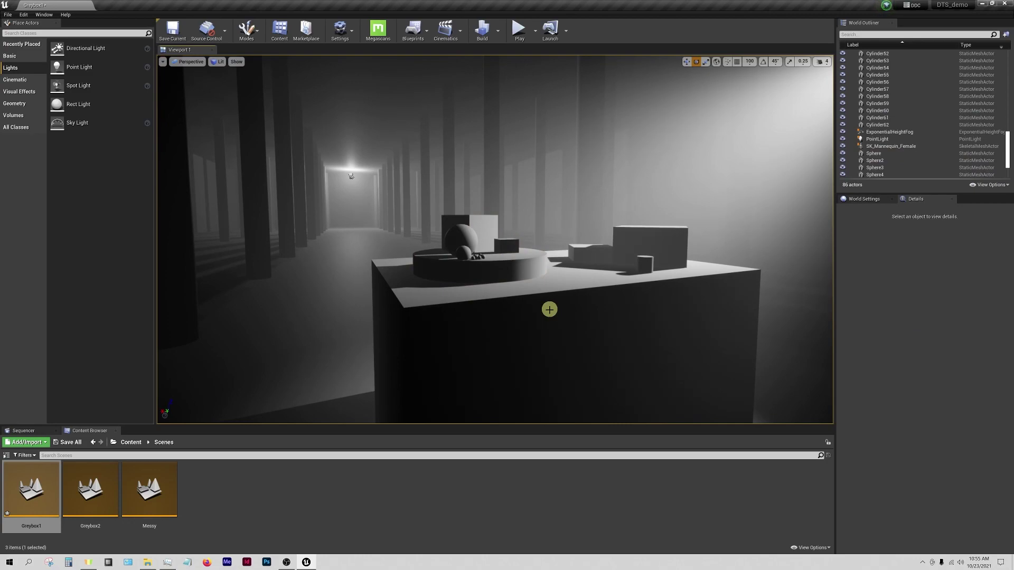
# Create a CineCameraActor at the current view and rename it greybox_cam1
pyautogui.click(163, 61)
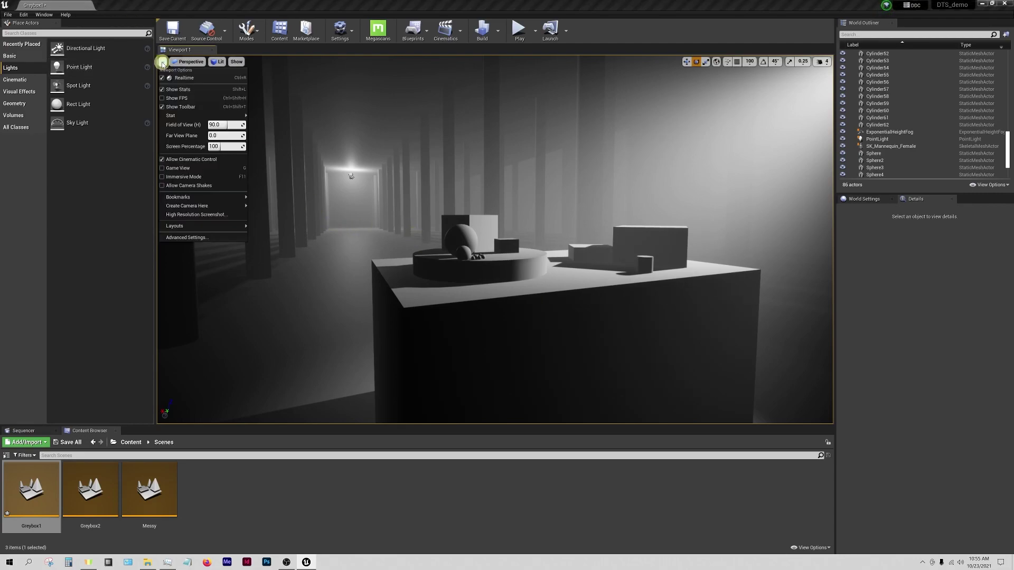
pyautogui.moveTo(197, 206)
pyautogui.click(269, 217)
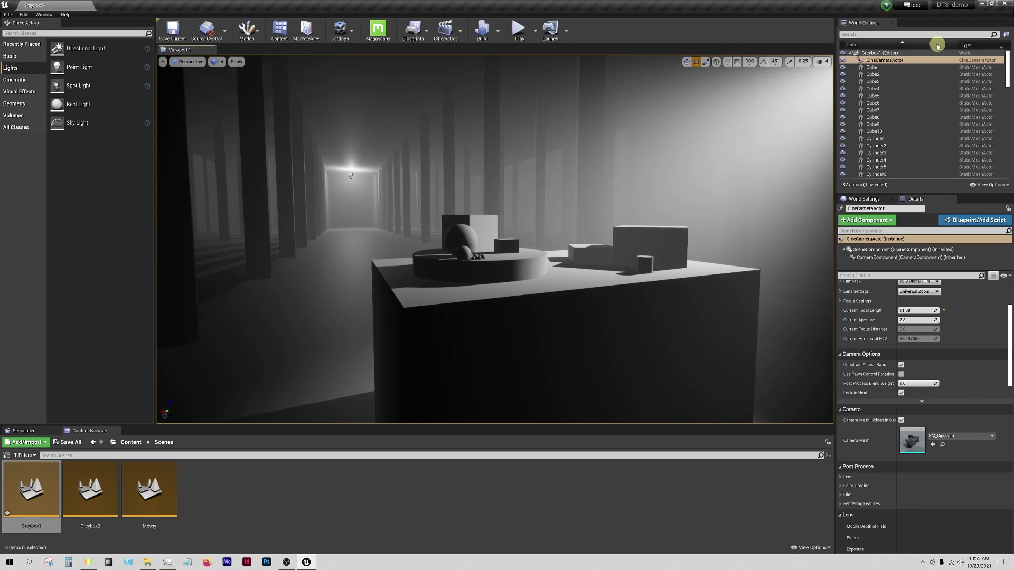
pyautogui.rightClick(897, 60)
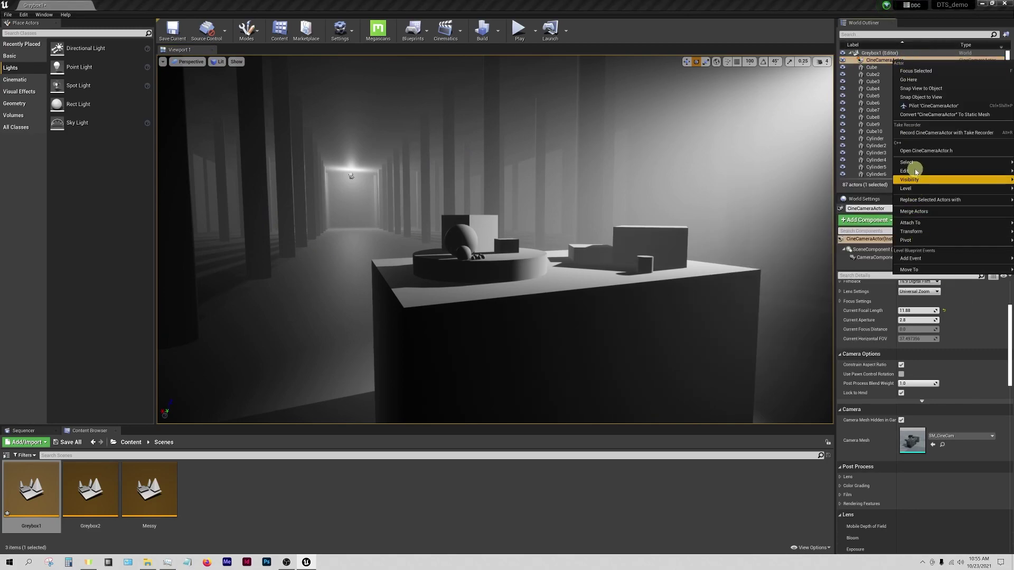
pyautogui.moveTo(915, 170)
pyautogui.click(864, 213)
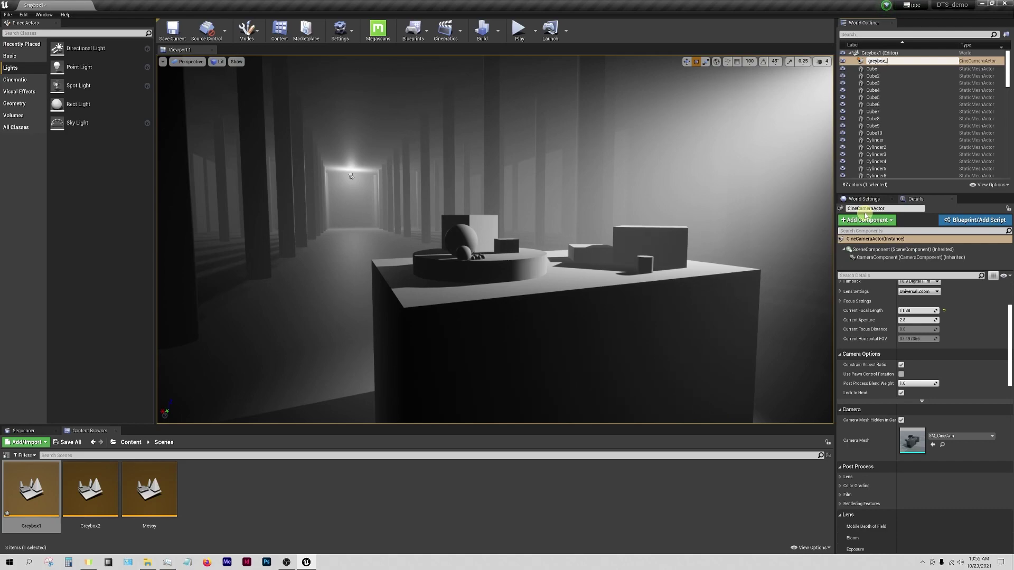
pyautogui.write('greybox_cam1')
pyautogui.press('Return')
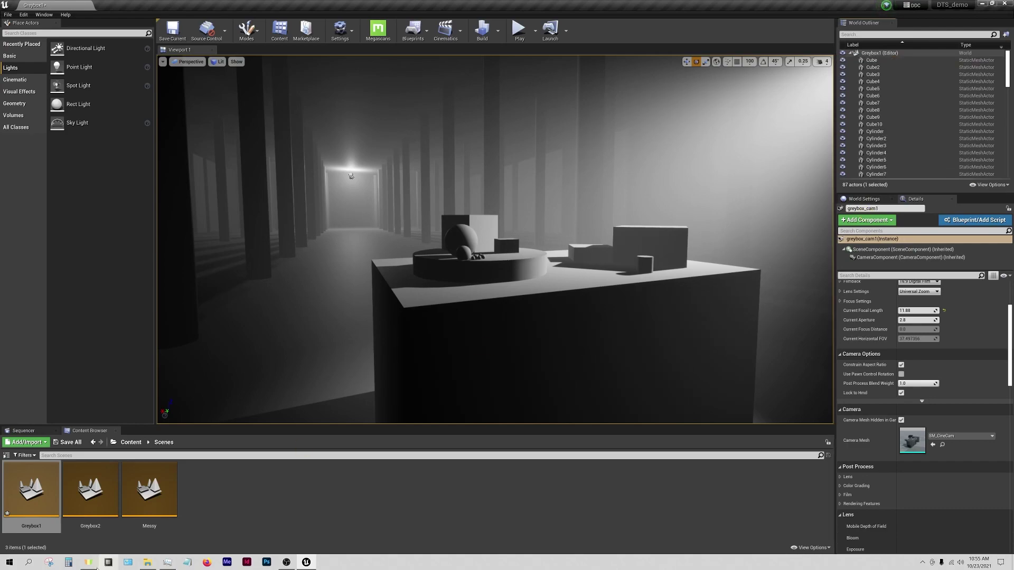
# Save all changes to the Greybox1 level and open the Greybox2 level
pyautogui.click(67, 442)
pyautogui.click(565, 354)
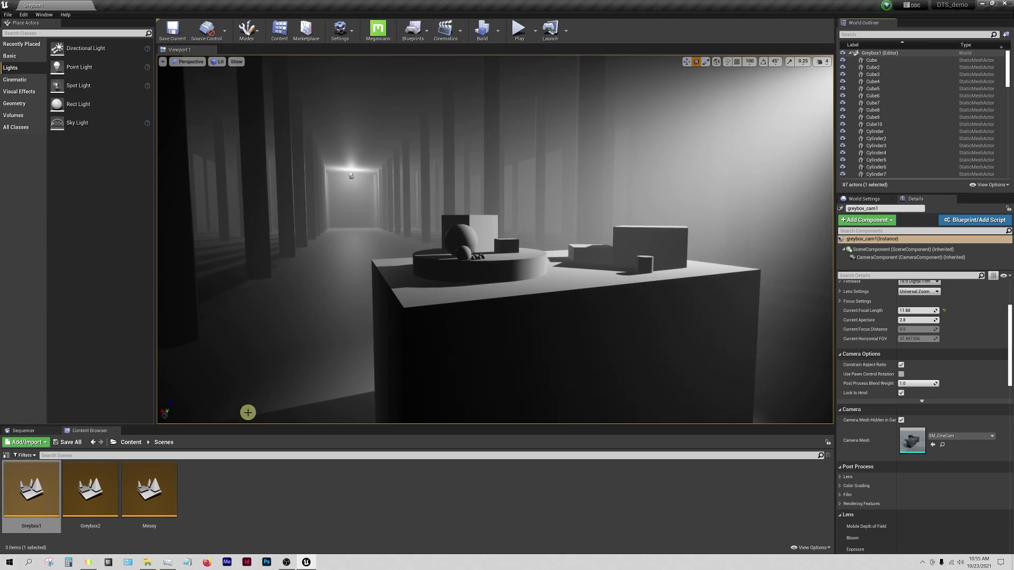
pyautogui.doubleClick(103, 496)
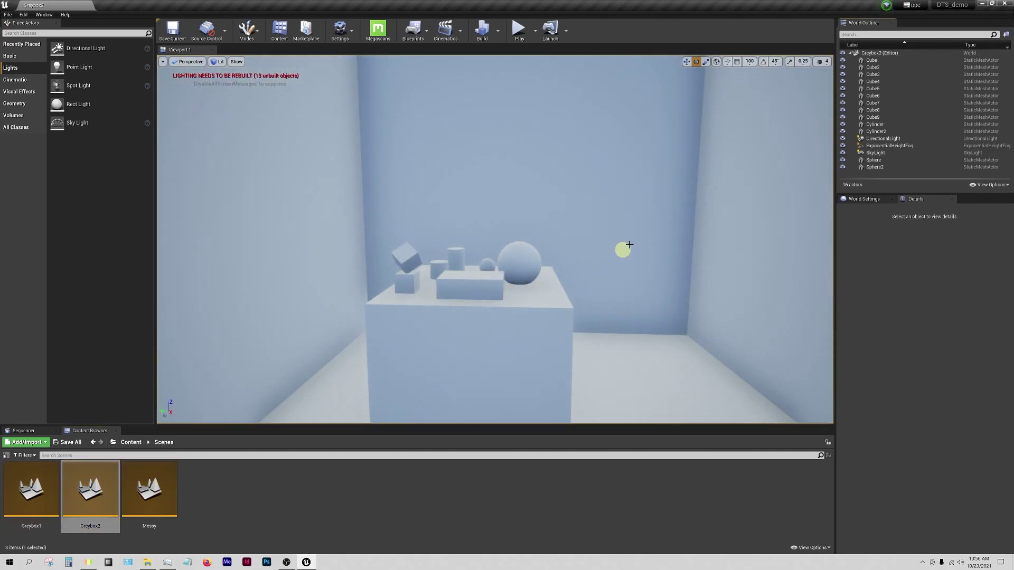
# Delete the directional light and the sky light from the Greybox2 level
pyautogui.click(873, 139)
pyautogui.press('Delete')
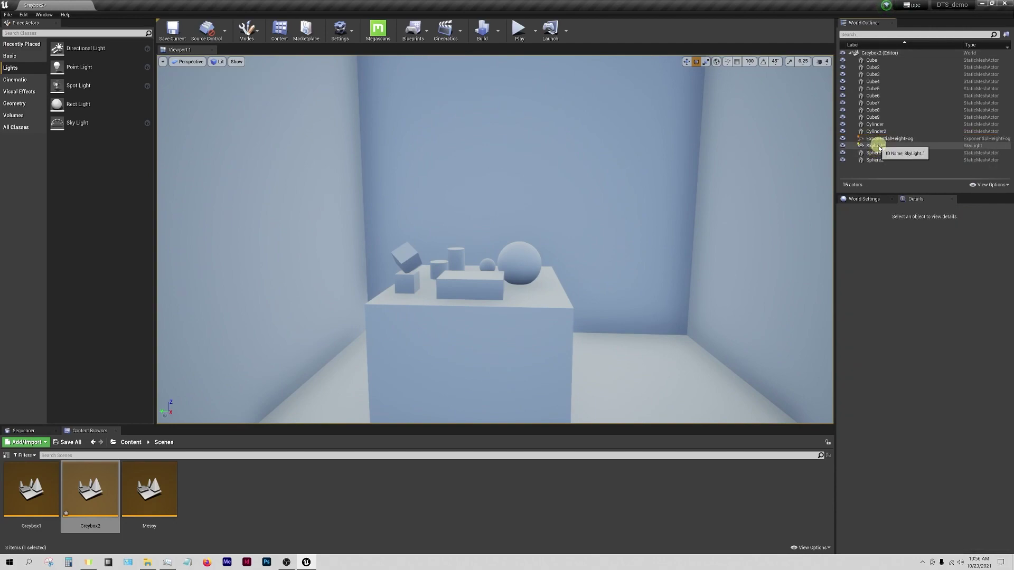
pyautogui.click(876, 146)
pyautogui.press('Delete')
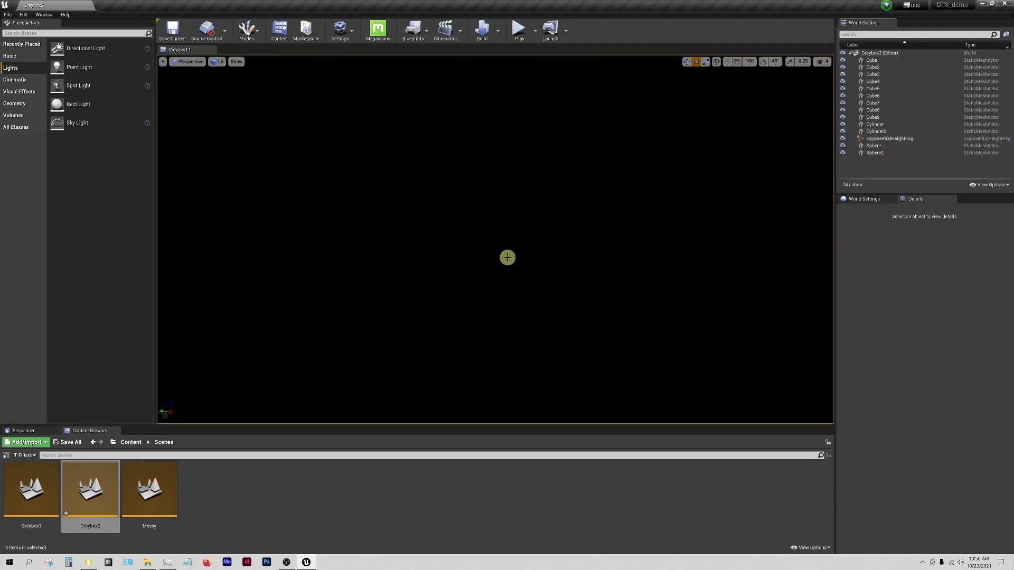
# Add a point light high in the room above the table of shapes, and enlarge the viewport slightly
pyautogui.moveTo(79, 67); pyautogui.dragTo(514, 101)
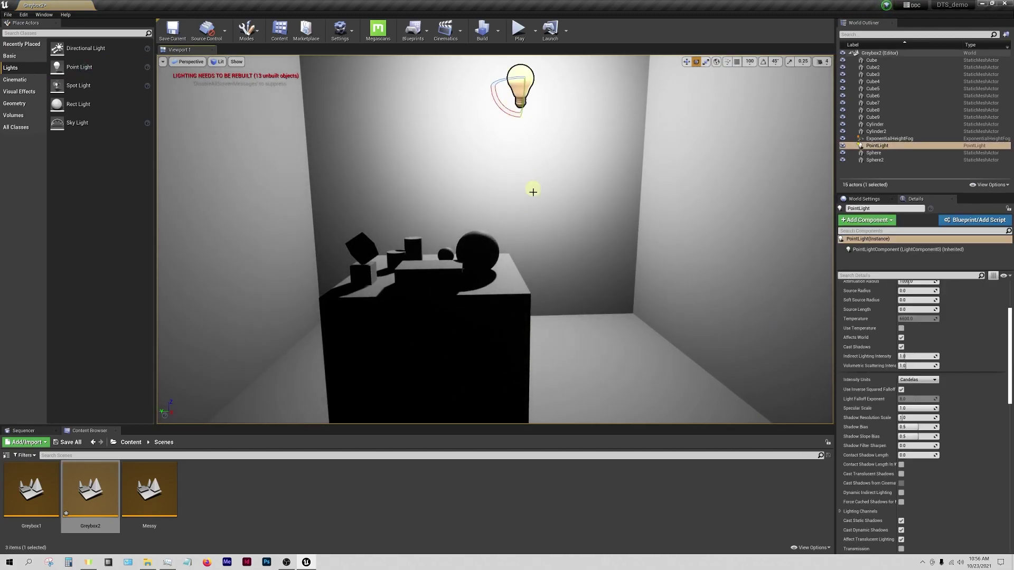
pyautogui.moveTo(532, 190); pyautogui.dragTo(573, 238, button='right')
pyautogui.press('w')
pyautogui.press('e')
pyautogui.press('Escape')
pyautogui.press('s')
pyautogui.press('d')
pyautogui.press('w')
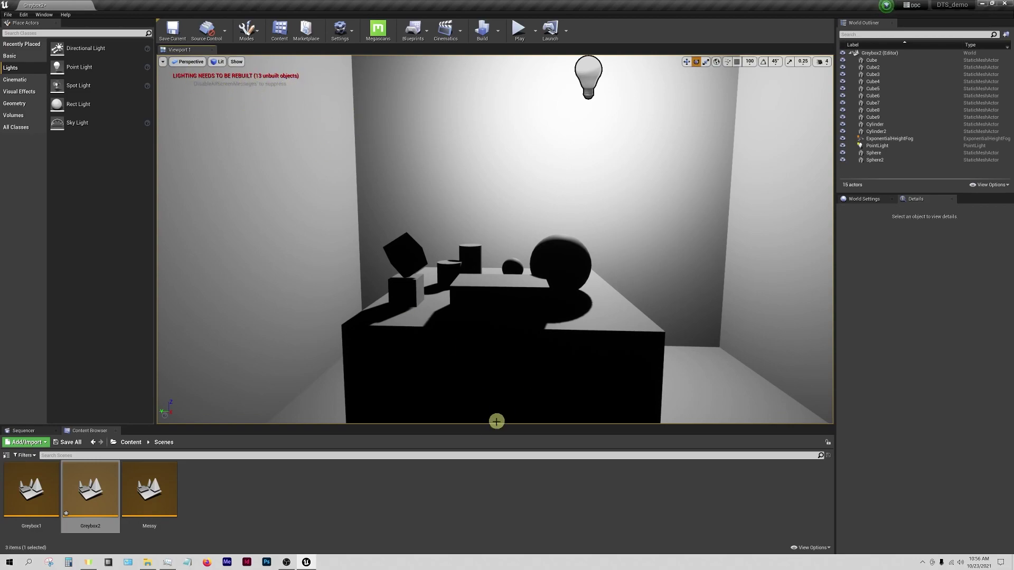
pyautogui.moveTo(484, 424); pyautogui.dragTo(491, 447)
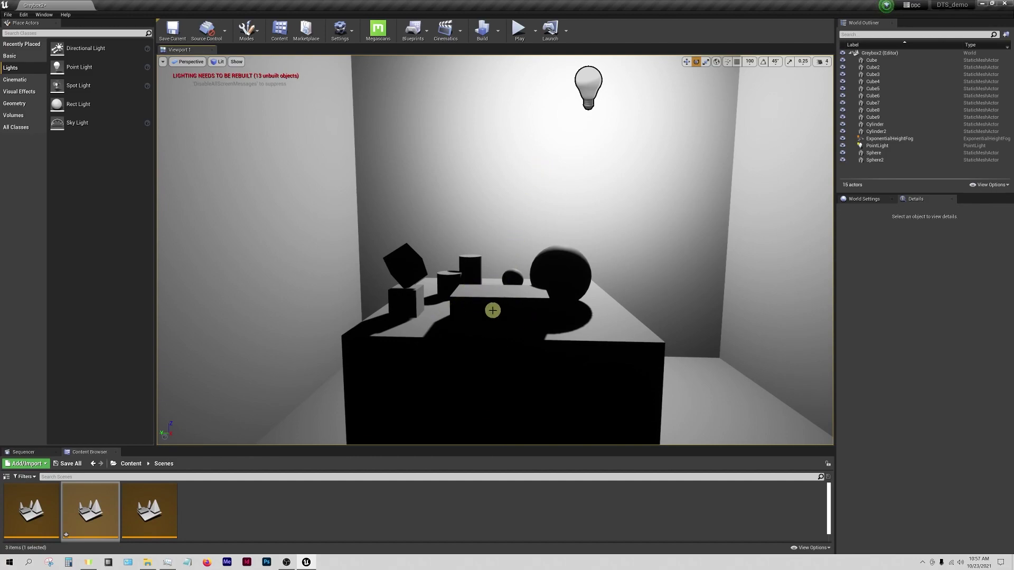
# Select the three boxes, both cylinders and both spheres on the table and move them slightly back from its front edge
pyautogui.moveTo(531, 272); pyautogui.dragTo(474, 281, button='right')
pyautogui.moveTo(474, 280)
pyautogui.mouseDown()
pyautogui.moveTo(527, 283)
pyautogui.moveTo(470, 285)
pyautogui.mouseUp()
pyautogui.moveTo(470, 285); pyautogui.dragTo(525, 276, button='right')
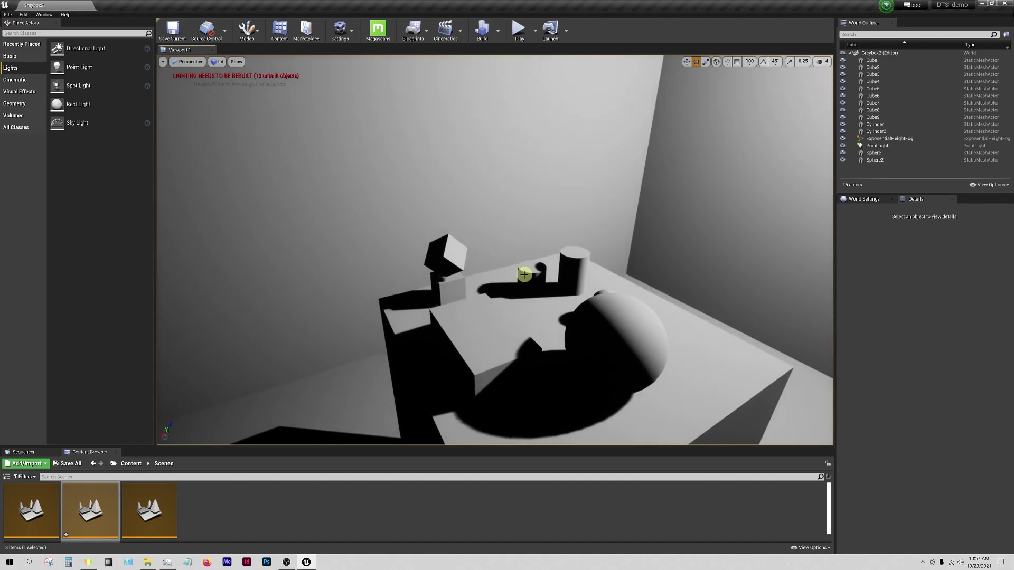
pyautogui.click(453, 290)
pyautogui.keyDown('shift'); pyautogui.click(450, 259); pyautogui.keyUp('shift')
pyautogui.keyDown('shift'); pyautogui.click(462, 336); pyautogui.keyUp('shift')
pyautogui.keyDown('ctrl'); pyautogui.click(530, 280); pyautogui.keyUp('ctrl')
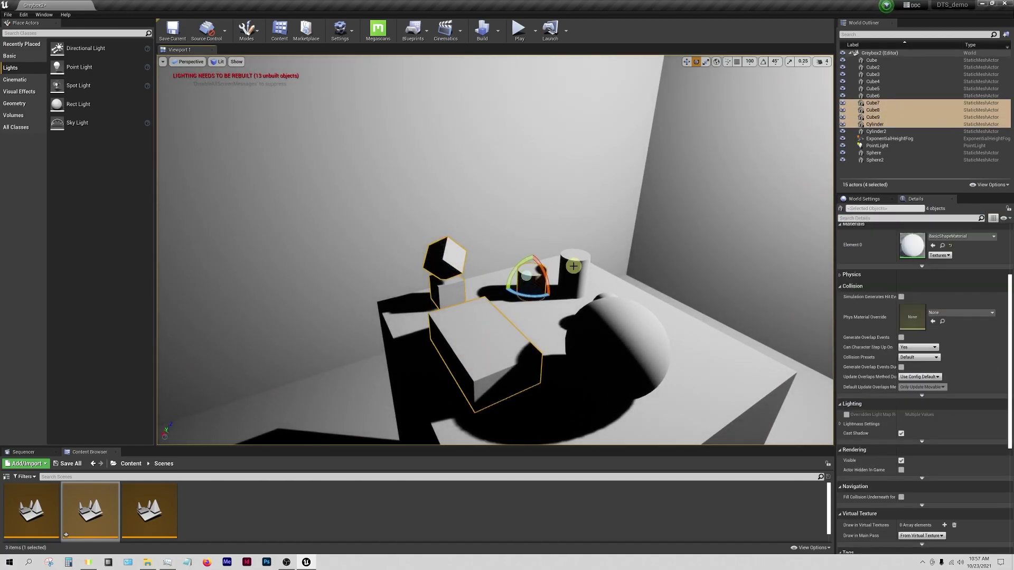
pyautogui.keyDown('ctrl'); pyautogui.click(573, 272); pyautogui.keyUp('ctrl')
pyautogui.keyDown('ctrl'); pyautogui.click(604, 312); pyautogui.keyUp('ctrl')
pyautogui.keyDown('ctrl'); pyautogui.click(593, 309); pyautogui.keyUp('ctrl')
pyautogui.press('w')
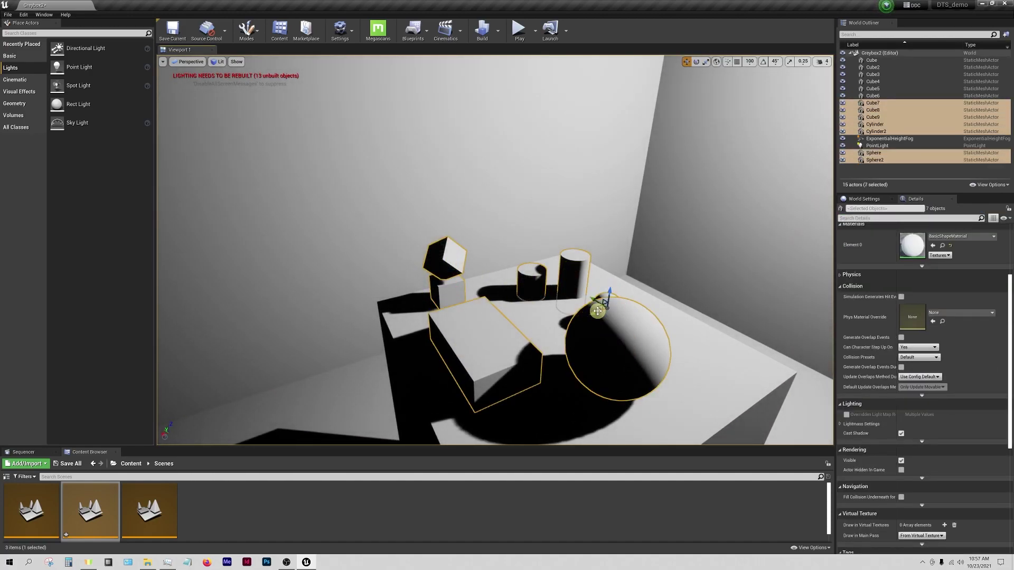
pyautogui.moveTo(593, 309); pyautogui.dragTo(617, 303)
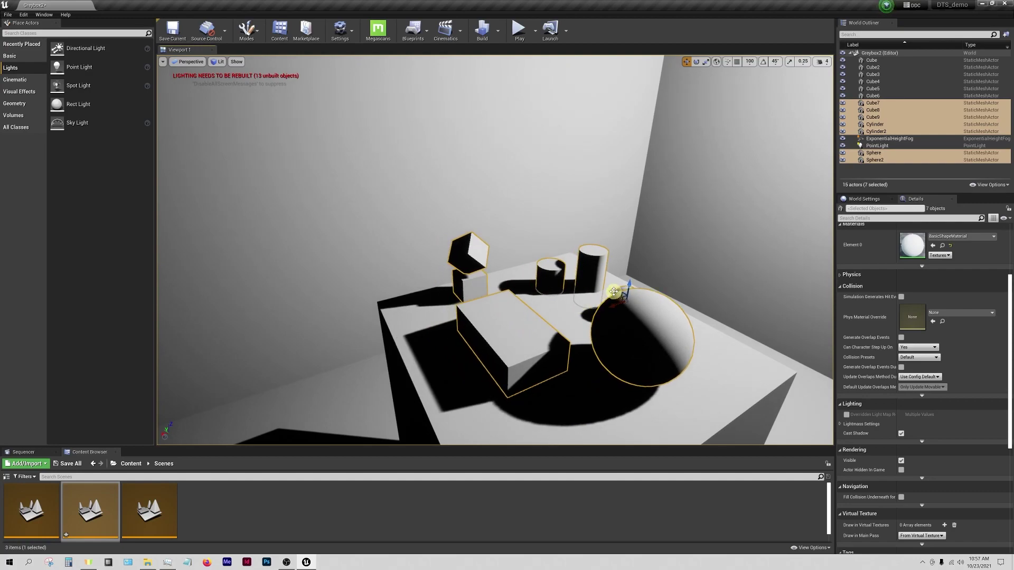
pyautogui.moveTo(614, 291); pyautogui.dragTo(645, 305)
# Raise the point light slightly
pyautogui.moveTo(645, 305); pyautogui.dragTo(551, 246, button='right')
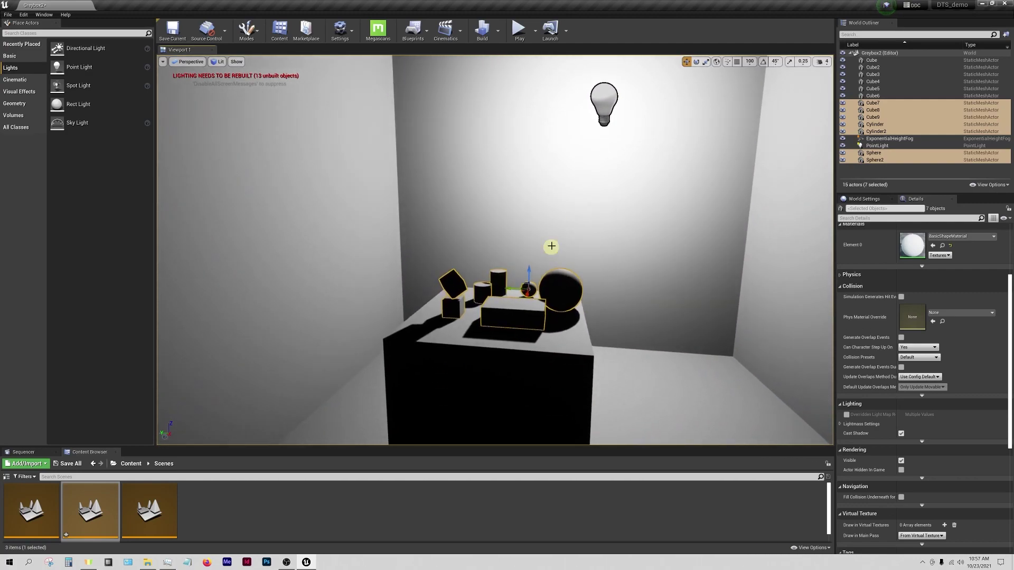
pyautogui.click(603, 106)
pyautogui.moveTo(605, 89); pyautogui.dragTo(605, 65)
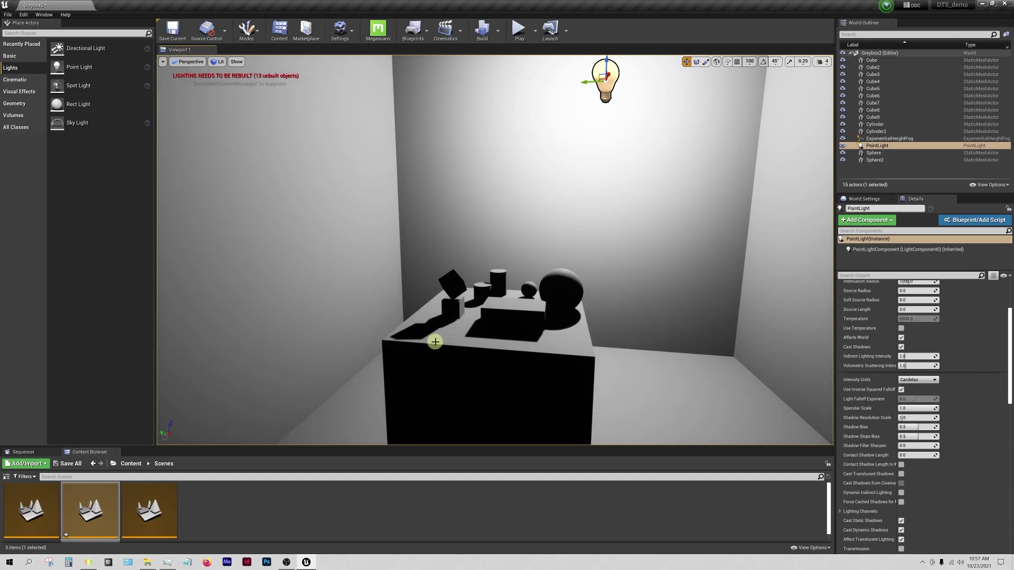
# Add a sky light beside the point light, above the table of shapes, and deselect it
pyautogui.moveTo(464, 345); pyautogui.dragTo(477, 339, button='right')
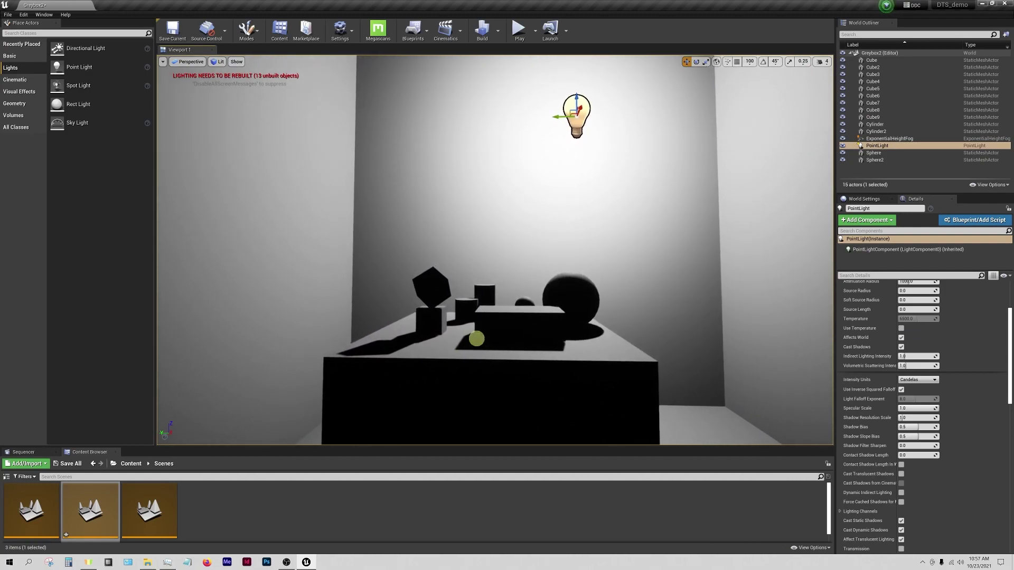
pyautogui.moveTo(476, 338); pyautogui.dragTo(463, 350)
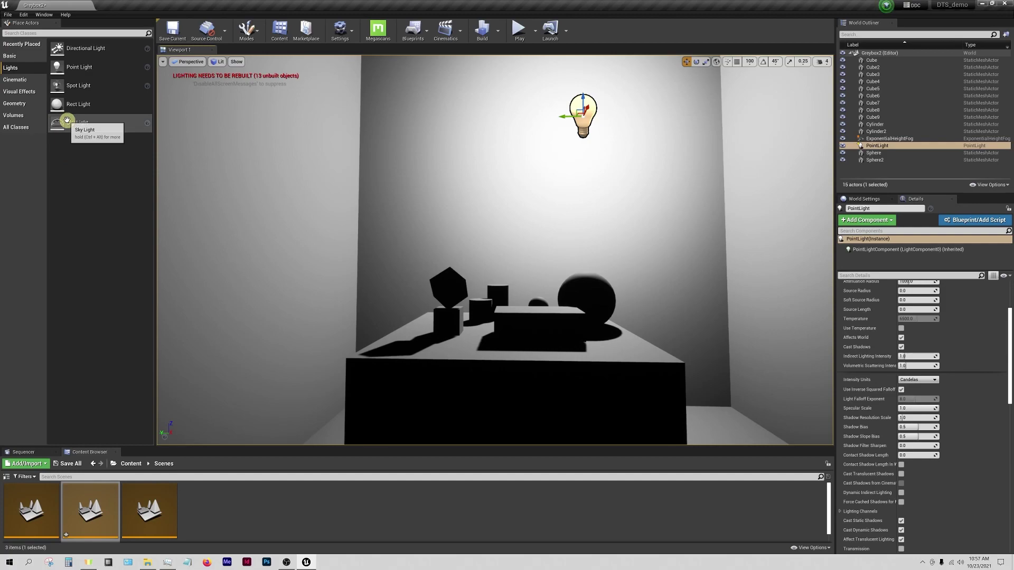
pyautogui.moveTo(69, 124); pyautogui.dragTo(351, 182)
pyautogui.press('Escape')
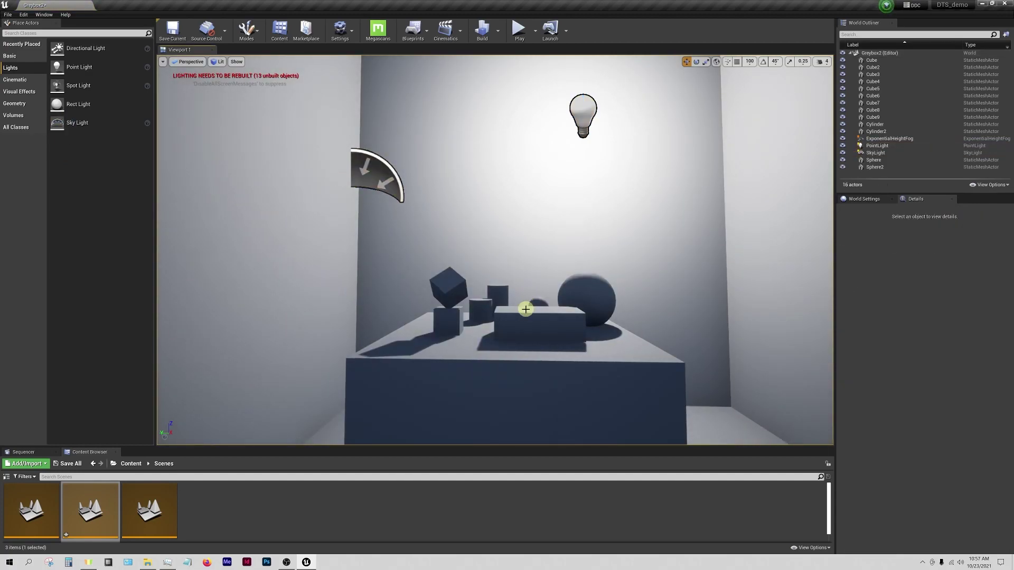
# Set the lighting quality to Medium and build the lighting only
pyautogui.moveTo(526, 309); pyautogui.dragTo(520, 313, button='right')
pyautogui.moveTo(521, 313); pyautogui.dragTo(521, 313)
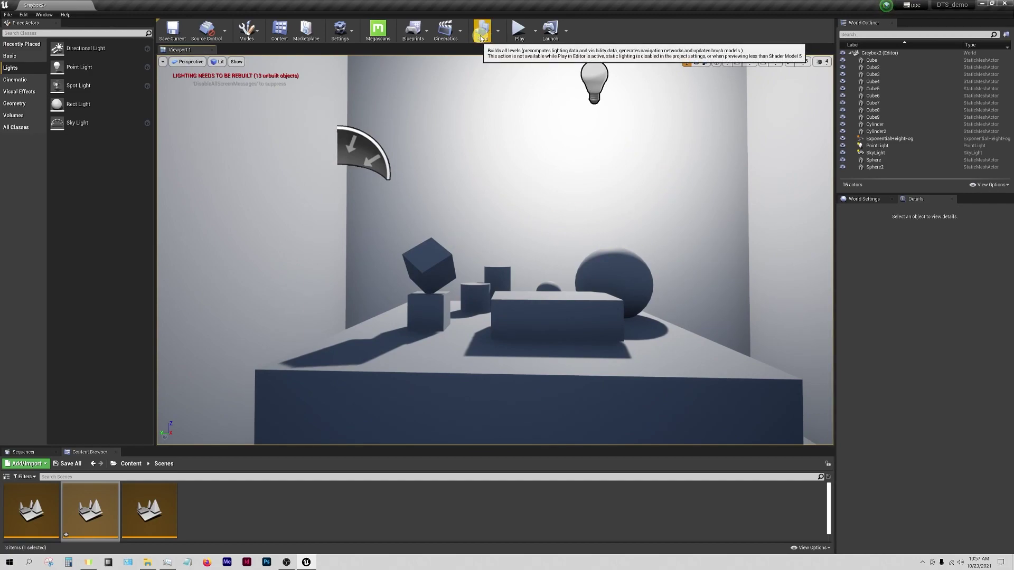
pyautogui.click(497, 32)
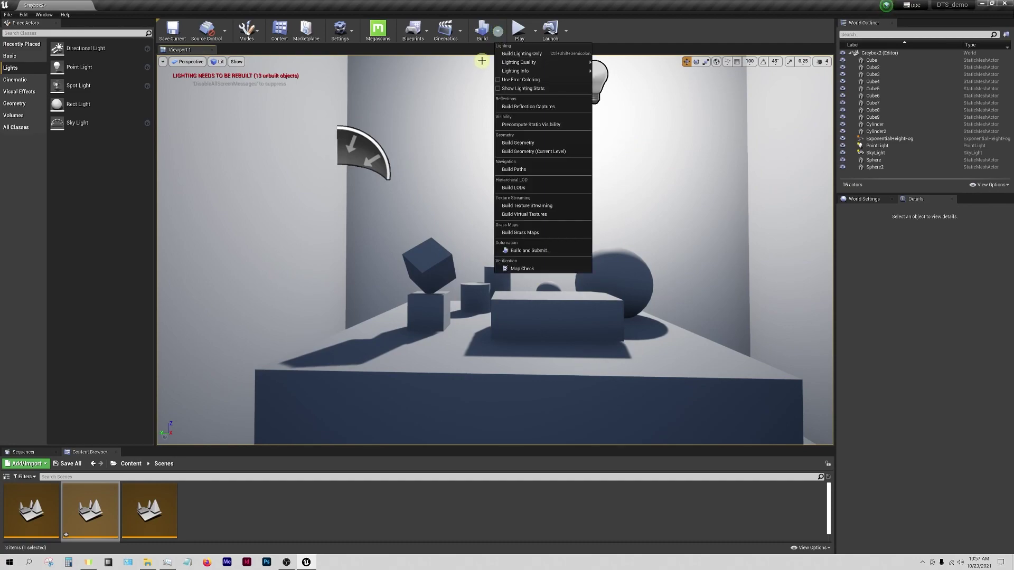
pyautogui.moveTo(523, 72)
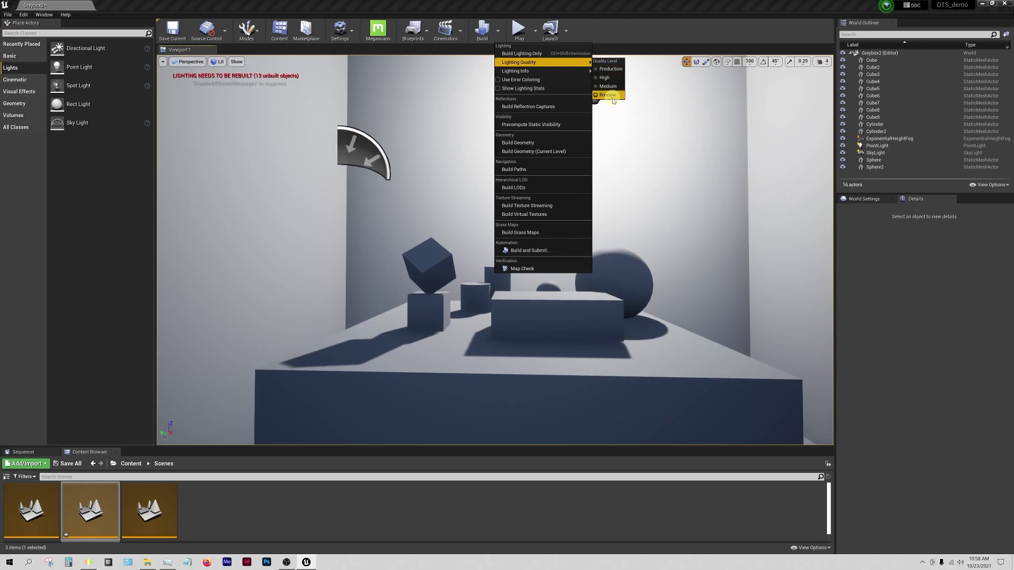
pyautogui.click(609, 88)
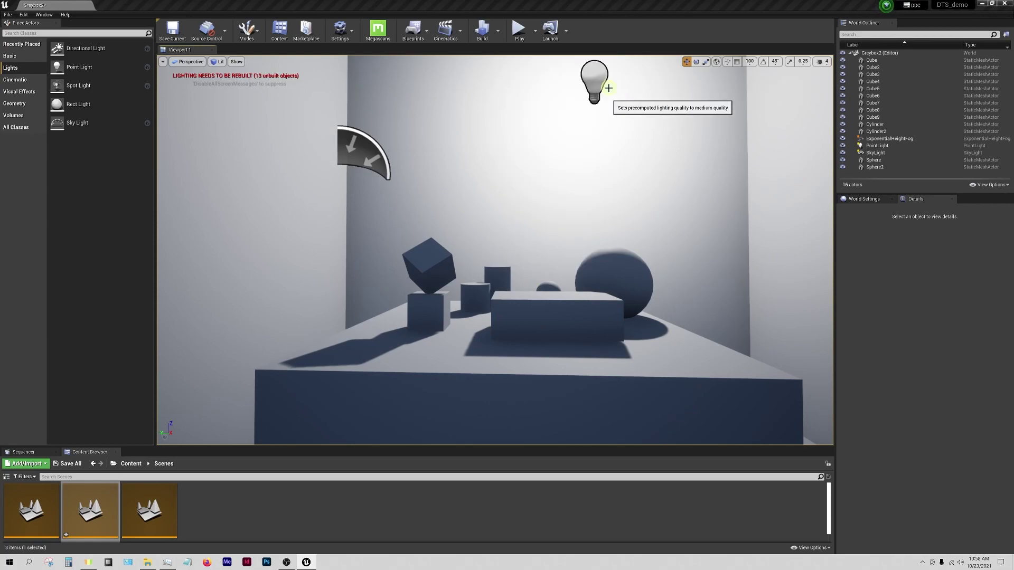
pyautogui.click(497, 31)
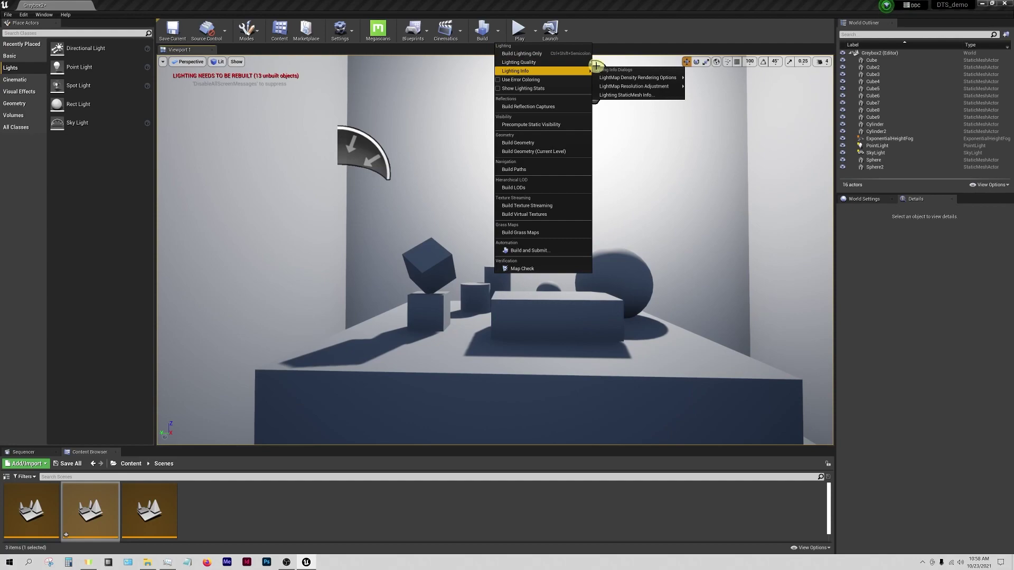
pyautogui.click(526, 55)
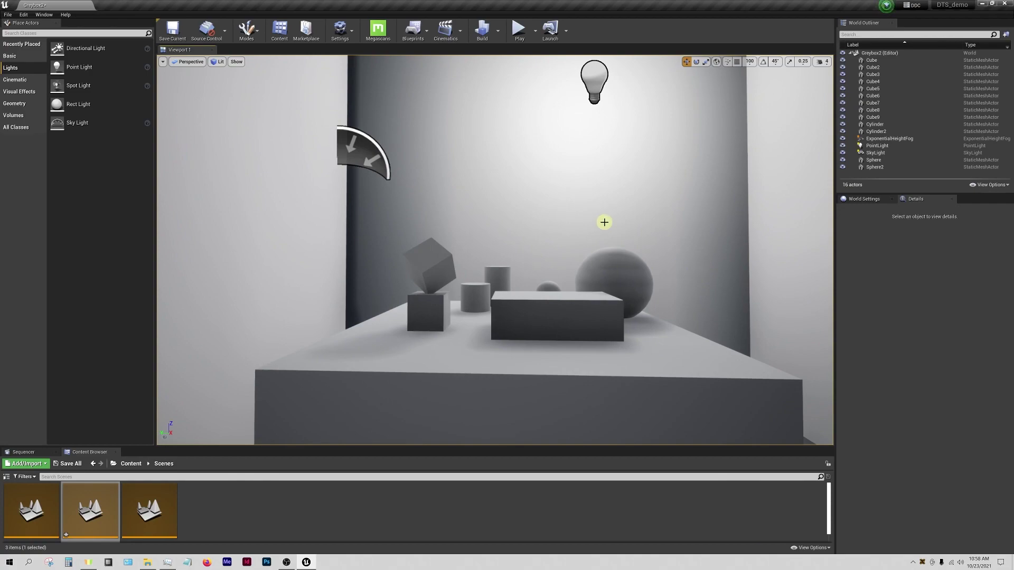
# Look over the built lighting in the room and set the lighting quality to Production
pyautogui.press('s')
pyautogui.moveTo(605, 223); pyautogui.dragTo(593, 239, button='right')
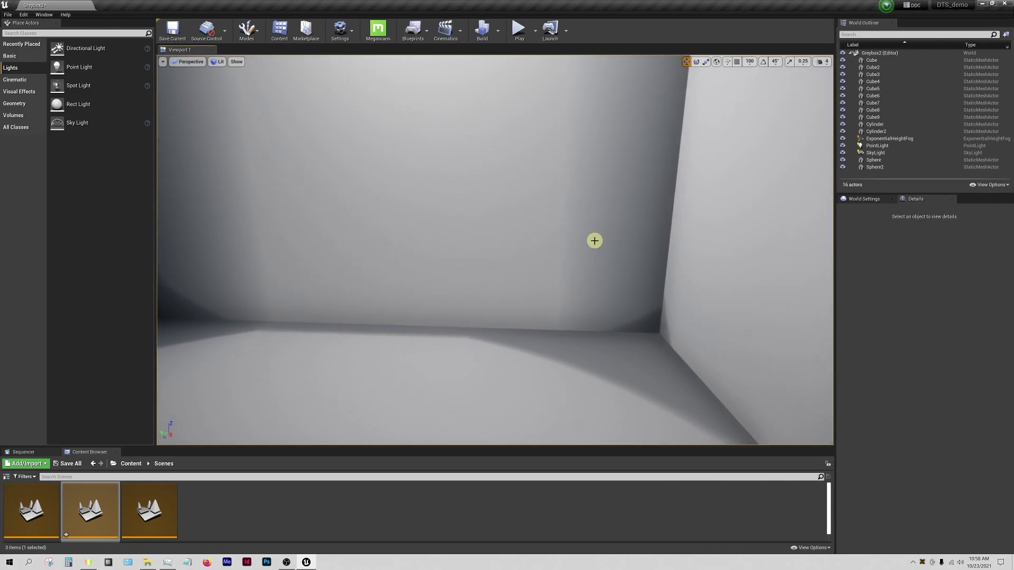
pyautogui.click(609, 276)
pyautogui.moveTo(609, 276); pyautogui.dragTo(543, 244, button='right')
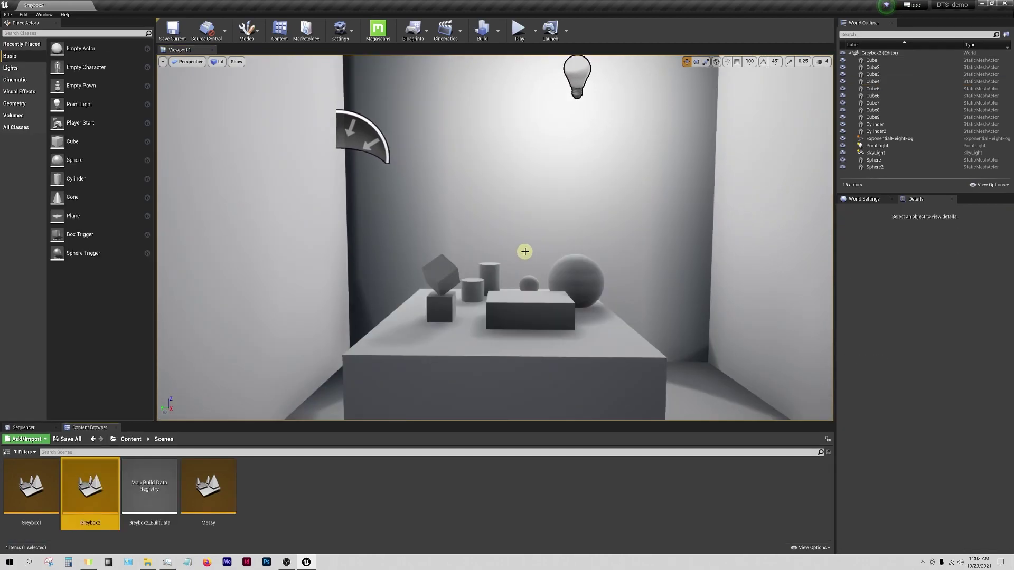
pyautogui.click(498, 31)
pyautogui.moveTo(512, 62)
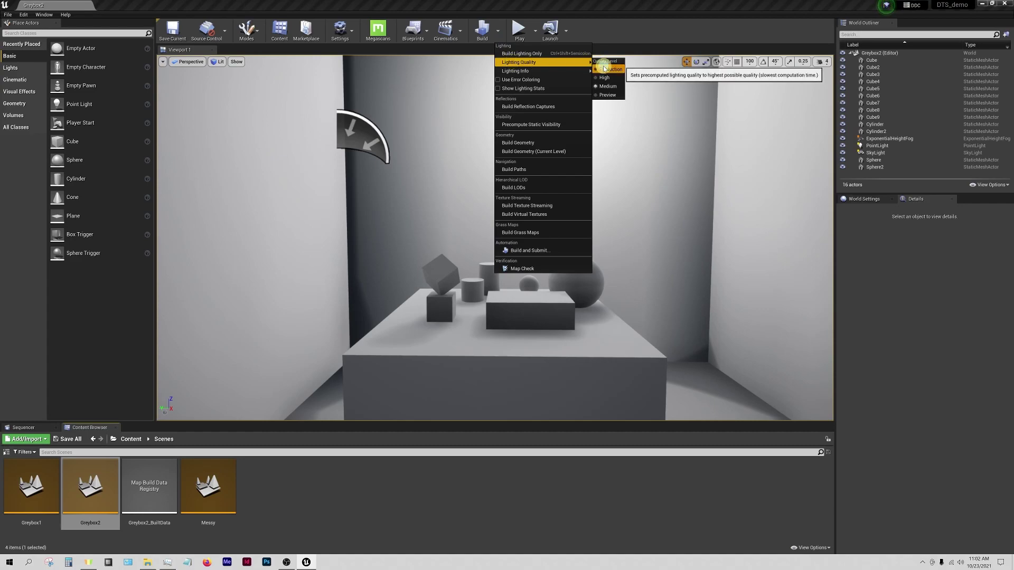
pyautogui.click(604, 68)
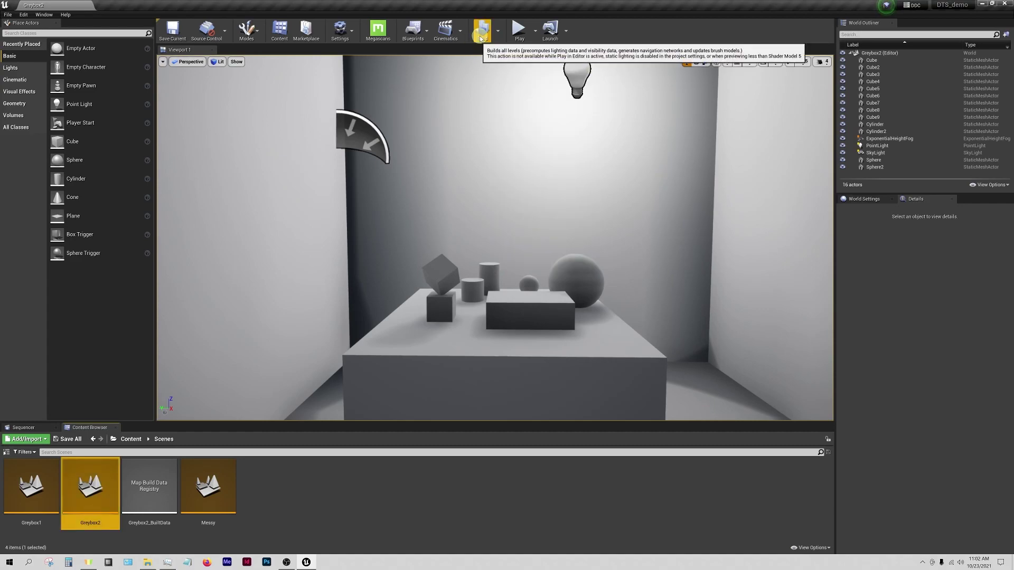
# Build the Greybox2 level at the chosen lighting quality
pyautogui.press('s')
pyautogui.moveTo(482, 186); pyautogui.dragTo(482, 184, button='right')
pyautogui.press('w')
pyautogui.press('s')
pyautogui.moveTo(482, 183)
pyautogui.mouseDown()
pyautogui.moveTo(474, 220)
pyautogui.moveTo(487, 203)
pyautogui.mouseUp()
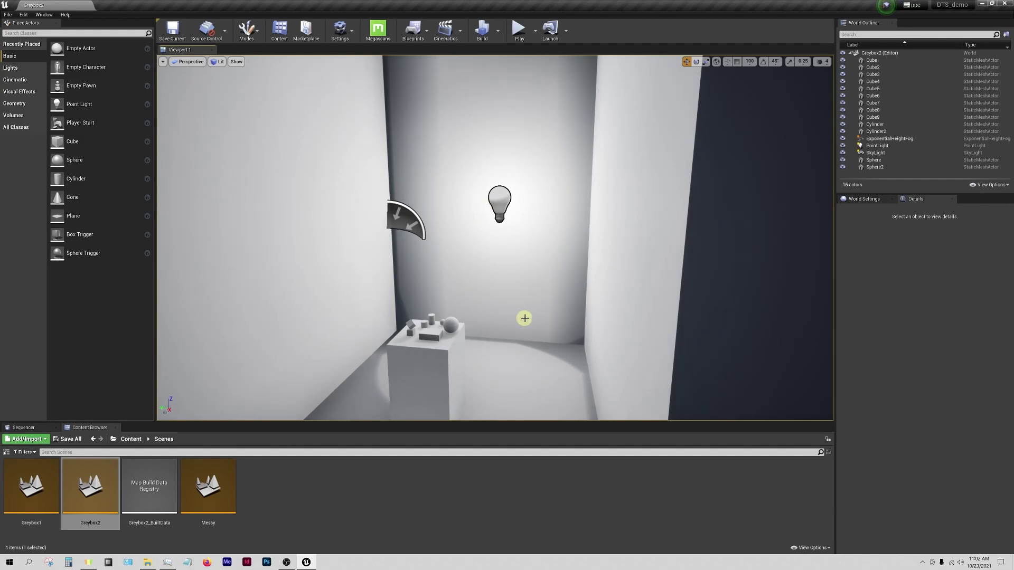
pyautogui.click(485, 31)
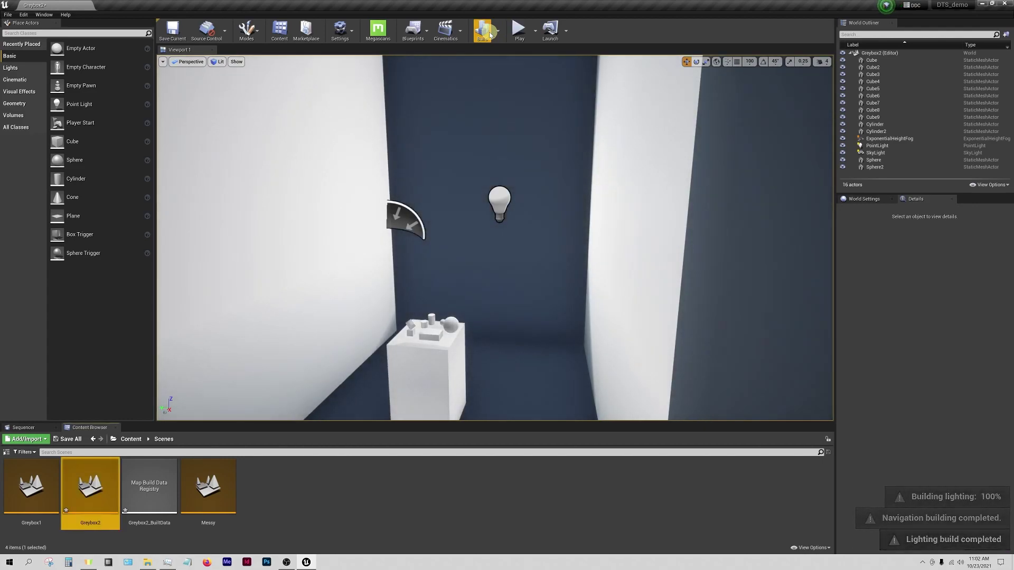
# Select the point light and set its intensity to 2 cd
pyautogui.moveTo(507, 287)
pyautogui.mouseDown(button='right')
pyautogui.moveTo(511, 296)
pyautogui.moveTo(517, 265)
pyautogui.moveTo(521, 303)
pyautogui.moveTo(516, 292)
pyautogui.mouseUp(button='right')
pyautogui.press('w')
pyautogui.press('a')
pyautogui.press('s')
pyautogui.press('w')
pyautogui.press('w')
pyautogui.press('s')
pyautogui.press('w')
pyautogui.press('q')
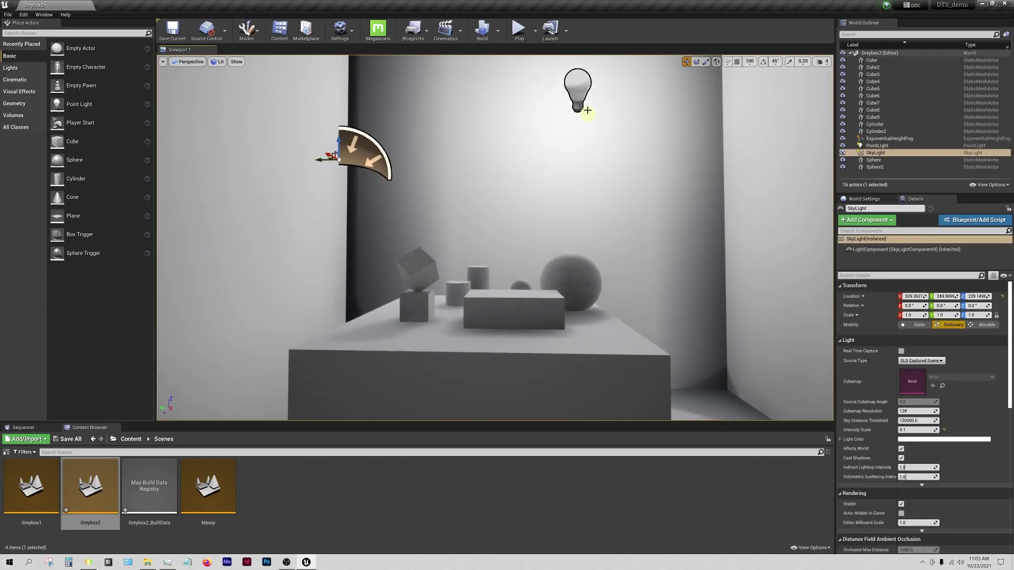
pyautogui.click(587, 111)
pyautogui.click(905, 351)
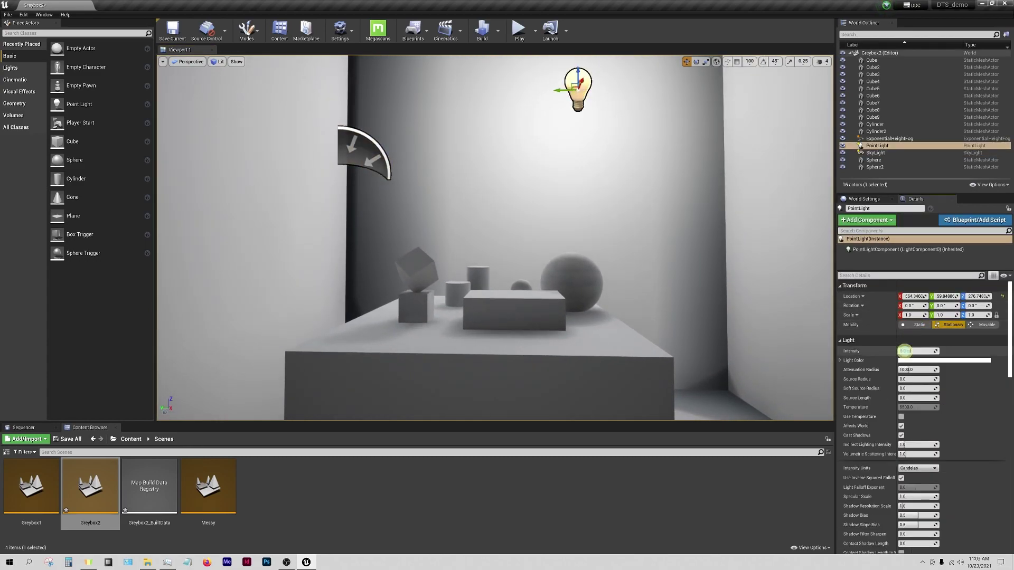
pyautogui.write('2')
pyautogui.press('Return')
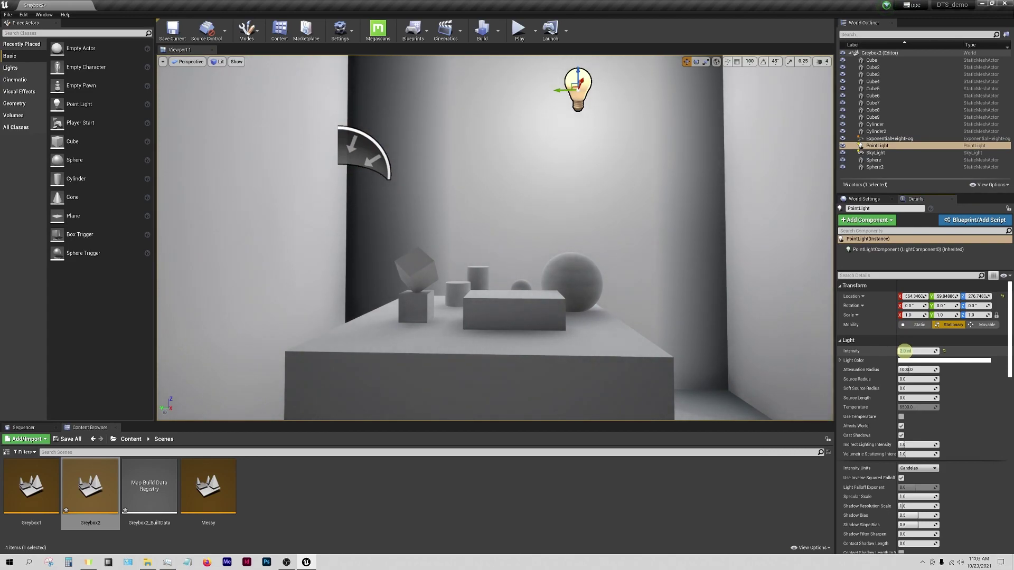
# Override the light map resolution of the large table cube and set it to 1024
pyautogui.press('w')
pyautogui.moveTo(565, 329); pyautogui.dragTo(466, 326, button='right')
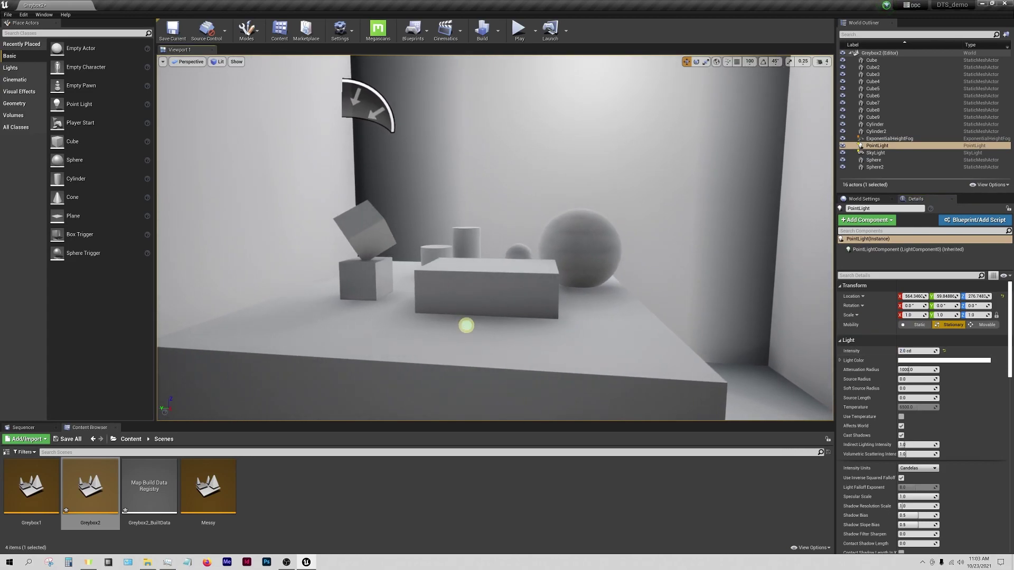
pyautogui.click(466, 325)
pyautogui.moveTo(530, 316)
pyautogui.mouseDown()
pyautogui.moveTo(527, 380)
pyautogui.moveTo(529, 319)
pyautogui.mouseUp()
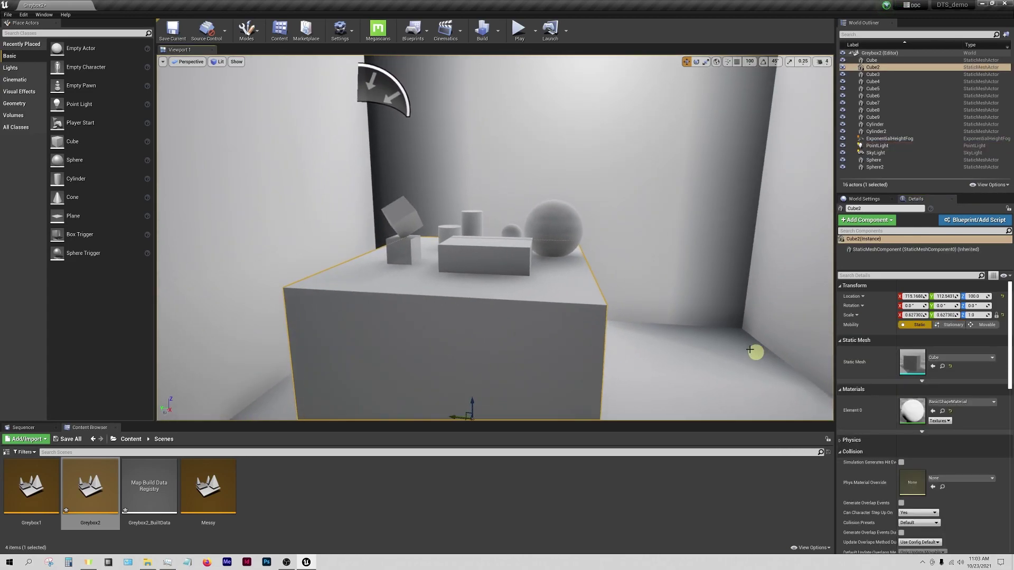
pyautogui.scroll(-6, 940, 391)
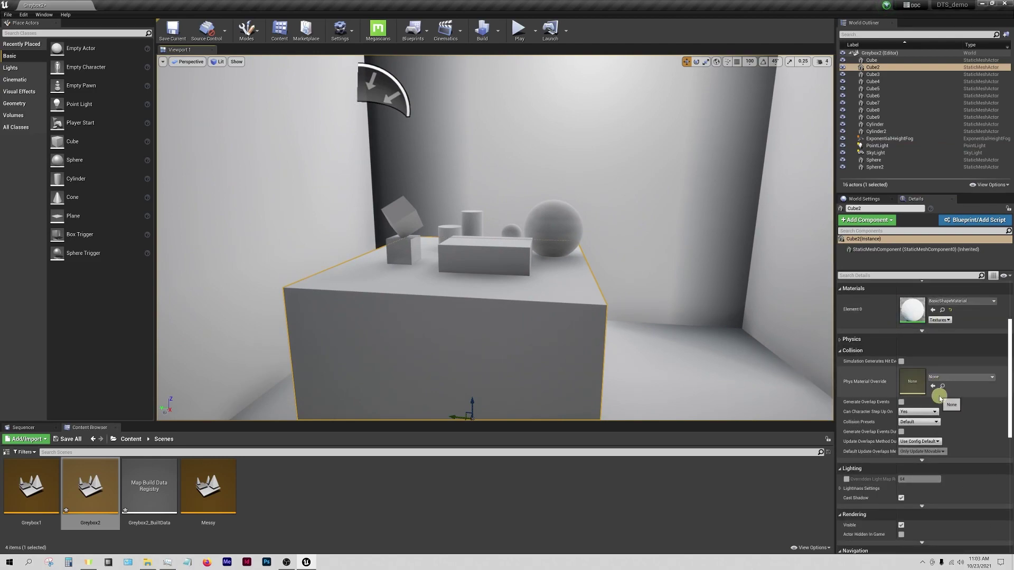
pyautogui.scroll(-6, 939, 395)
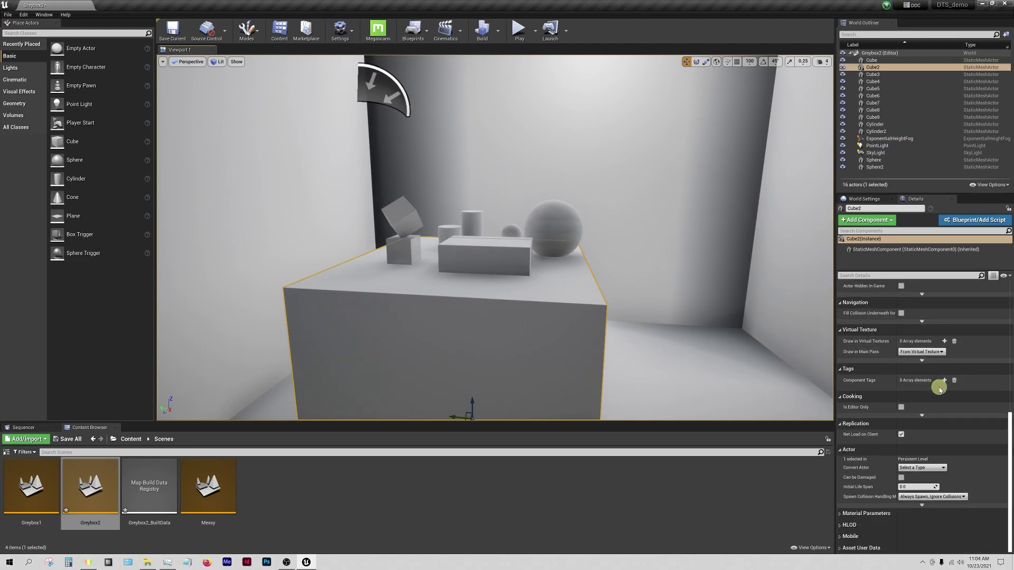
pyautogui.scroll(4, 939, 391)
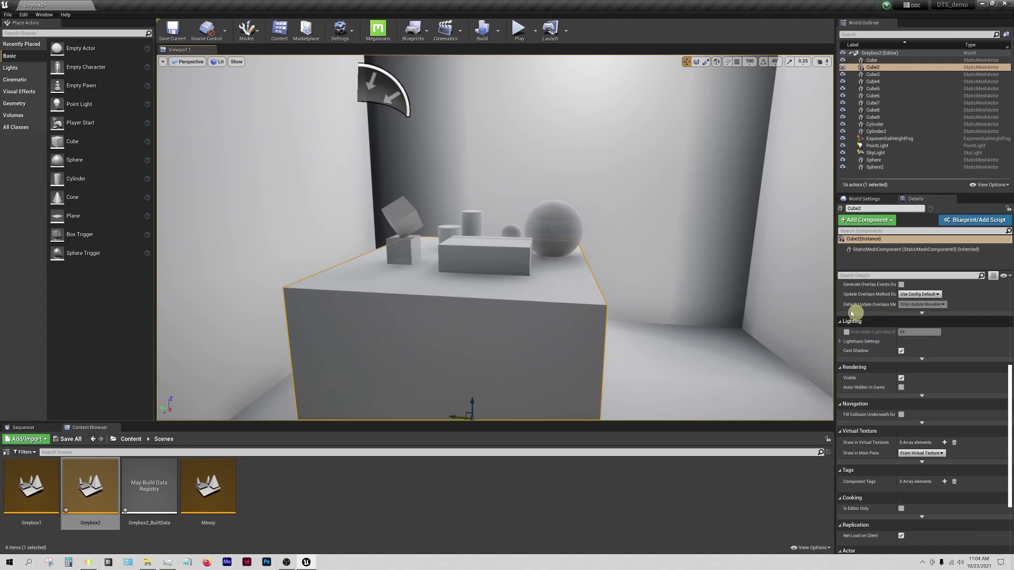
pyautogui.scroll(3, 925, 357)
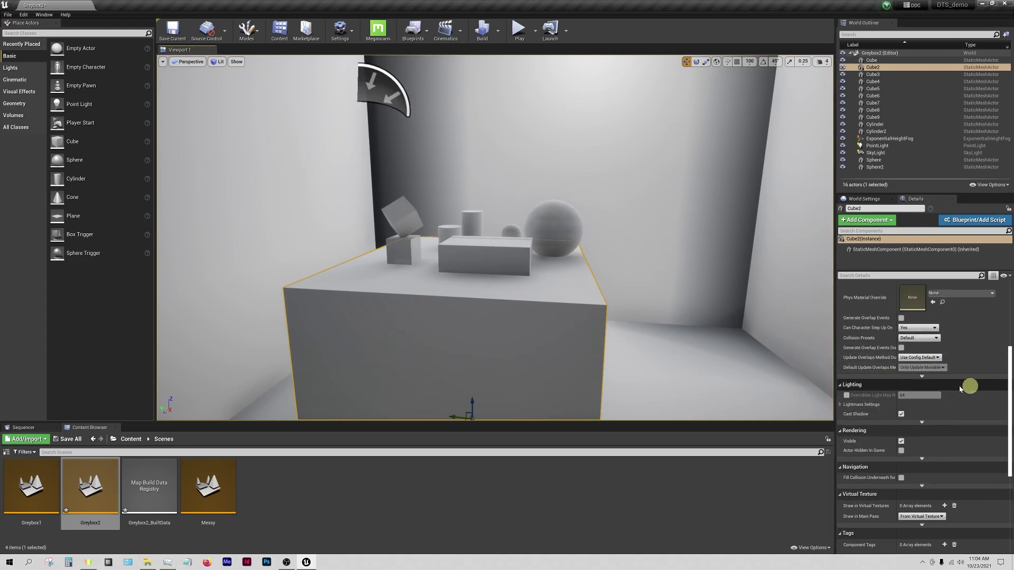
pyautogui.click(847, 395)
pyautogui.click(928, 395)
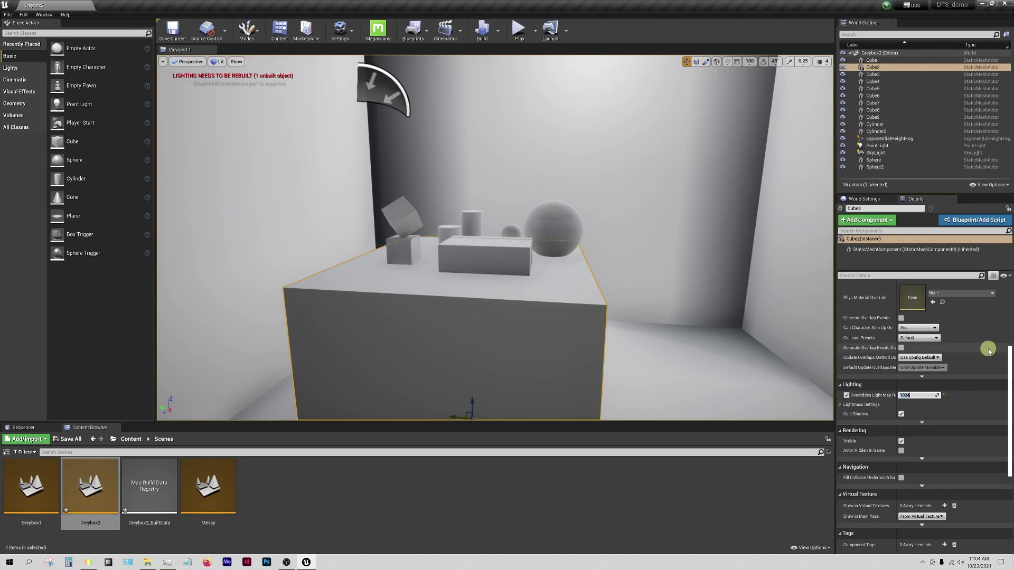
# Build the level again with the table's new light map resolution and minimize the Message Log
pyautogui.press('w')
pyautogui.moveTo(564, 280); pyautogui.dragTo(518, 281, button='right')
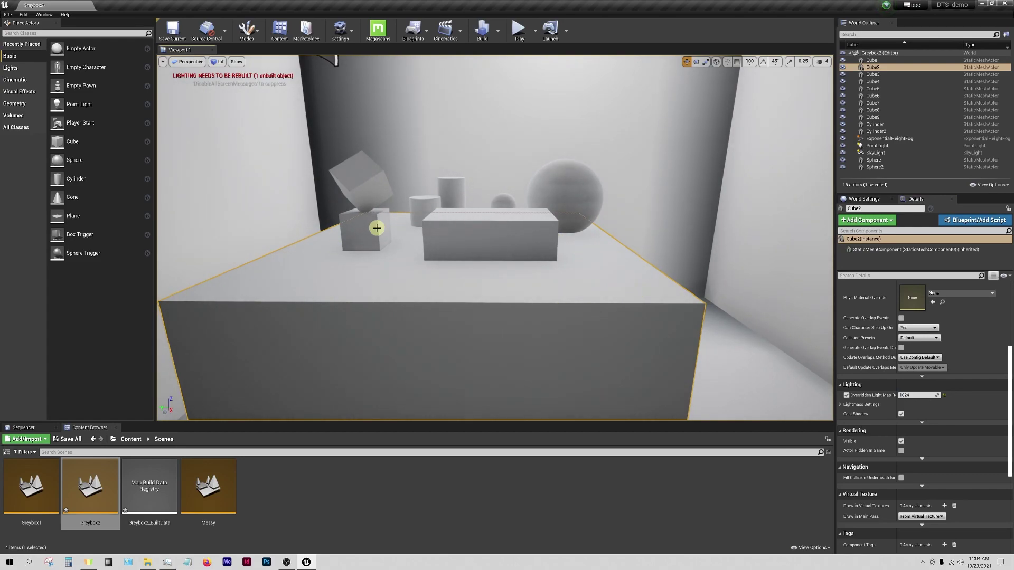
pyautogui.click(482, 29)
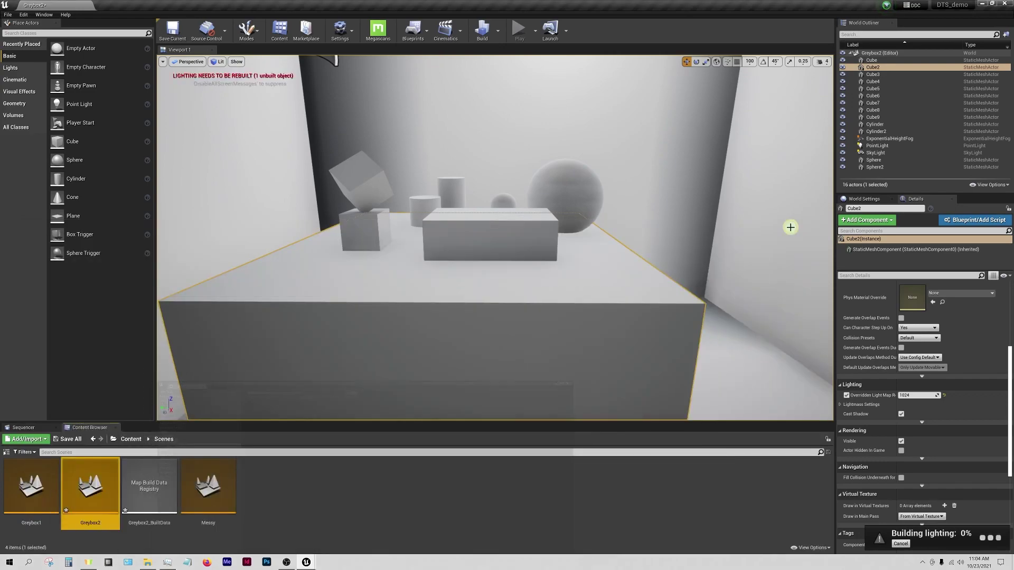
pyautogui.click(792, 226)
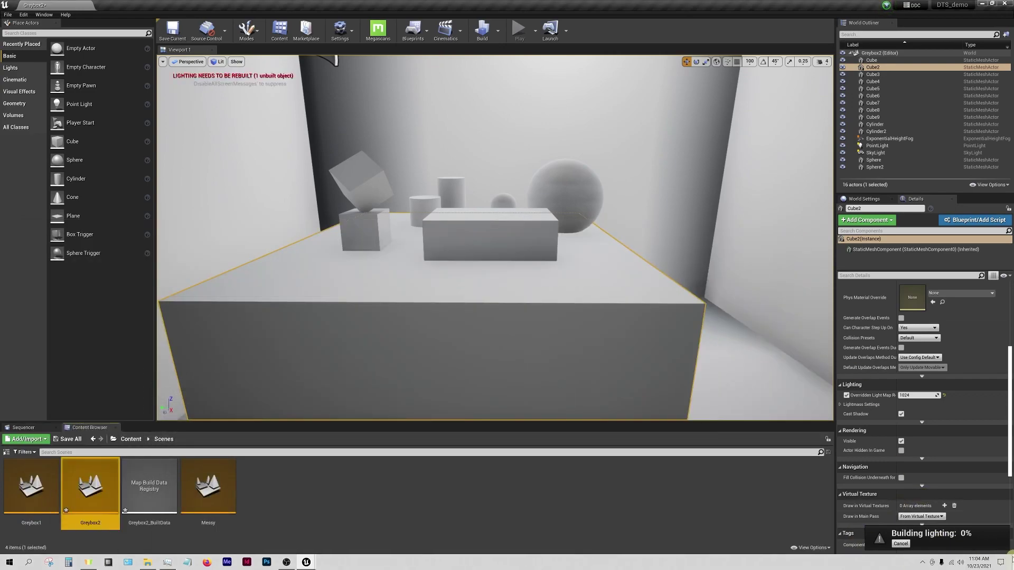